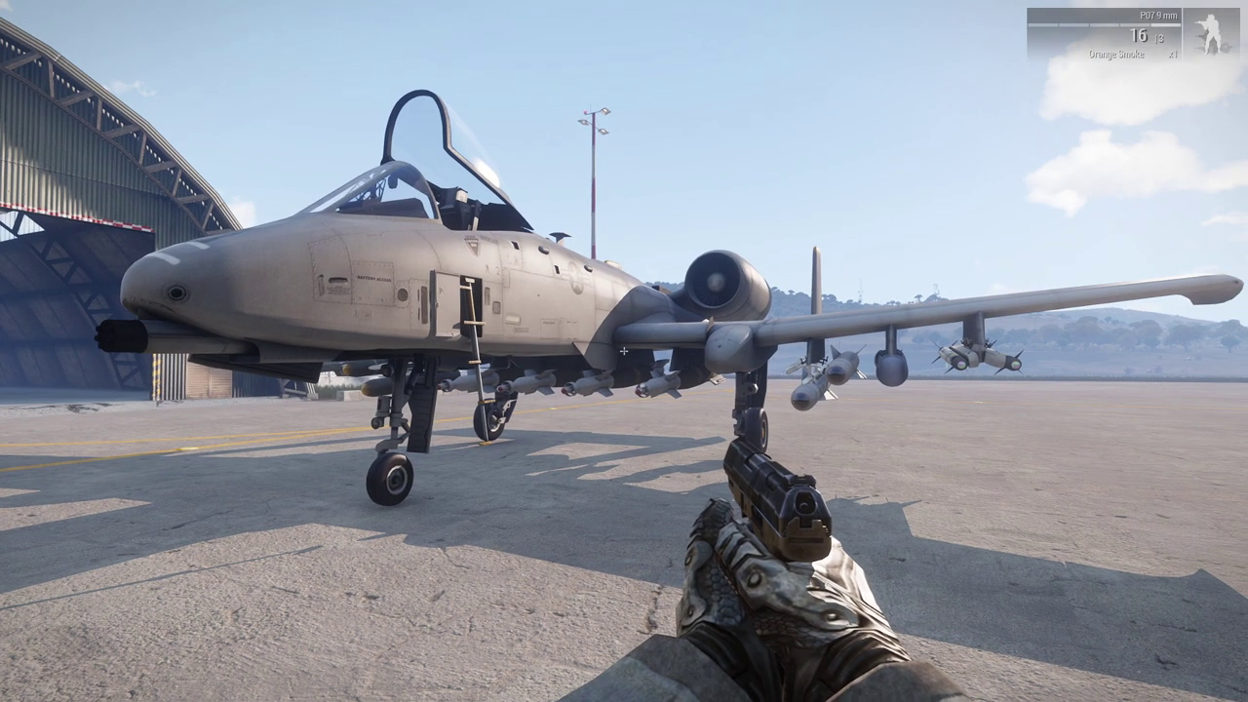
# Walk to the parked A-10C and climb its ladder into the cockpit.
pyautogui.press('w')
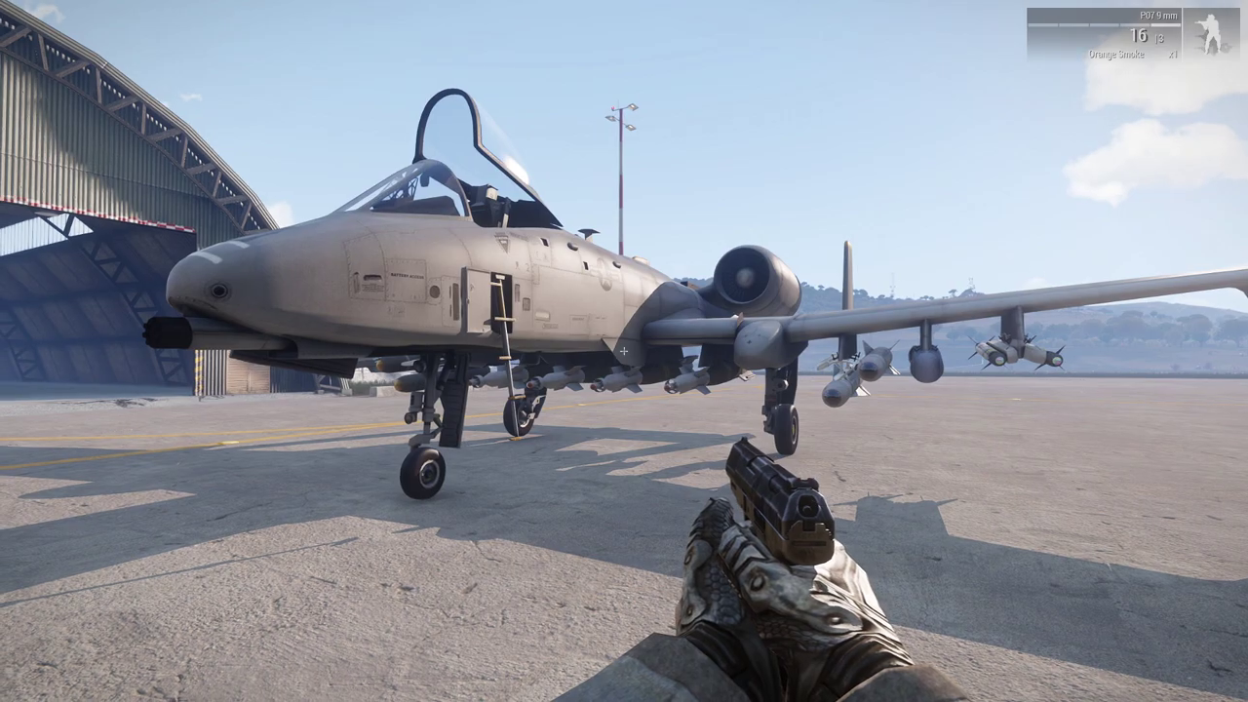
pyautogui.press('space')
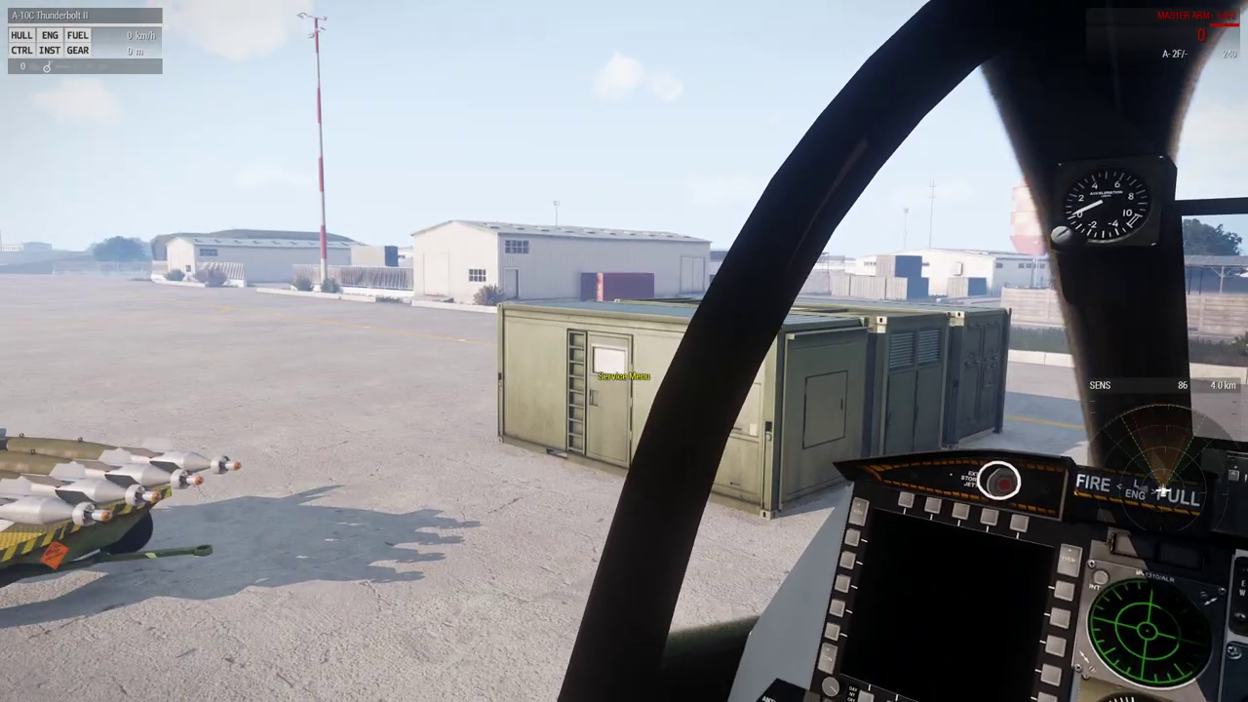
# Bring up the A-10C's action menu and switch between third-person and cockpit views.
pyautogui.scroll(-1, 624, 377)
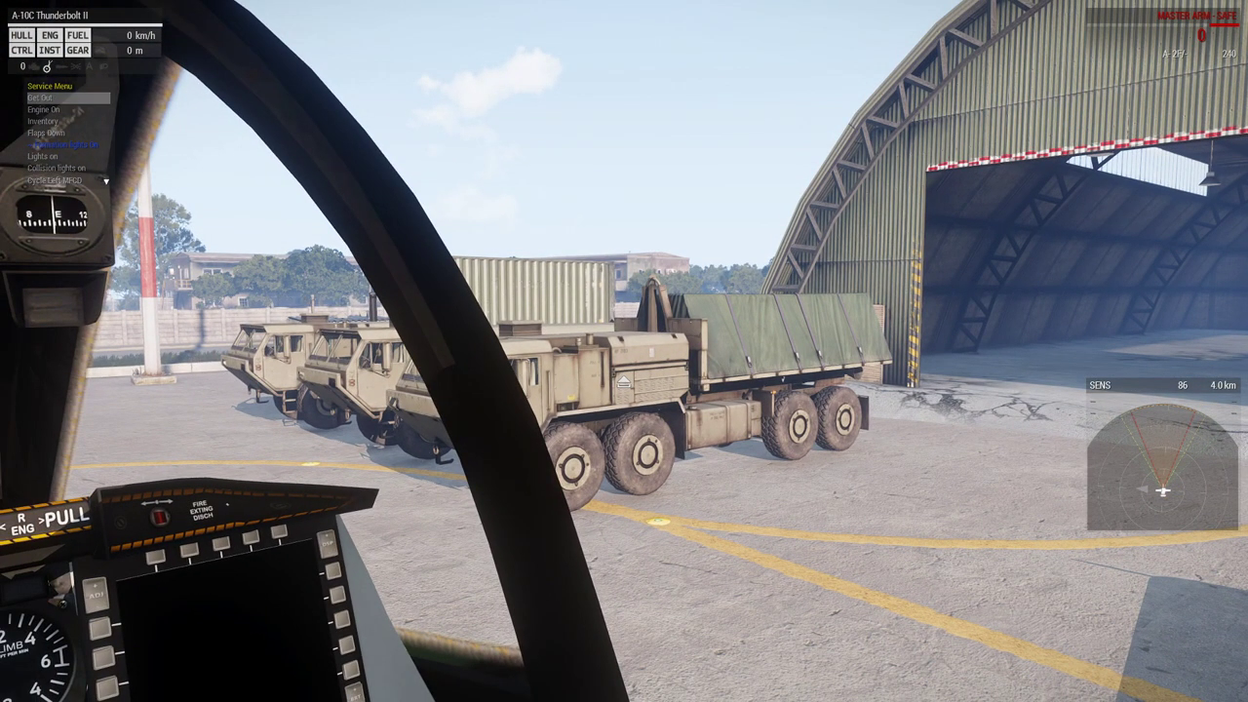
pyautogui.press('KP_Enter')
pyautogui.scroll(1, 624, 351)
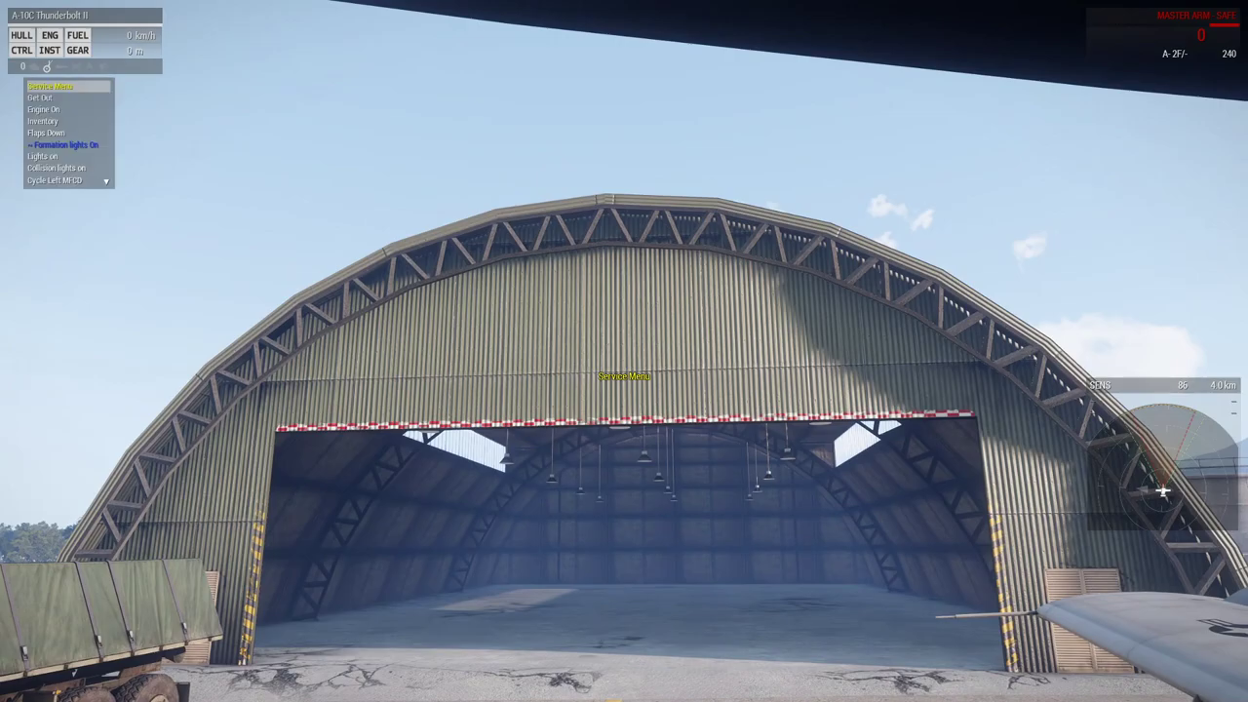
pyautogui.press('KP_Enter')
pyautogui.press('KP_Enter')
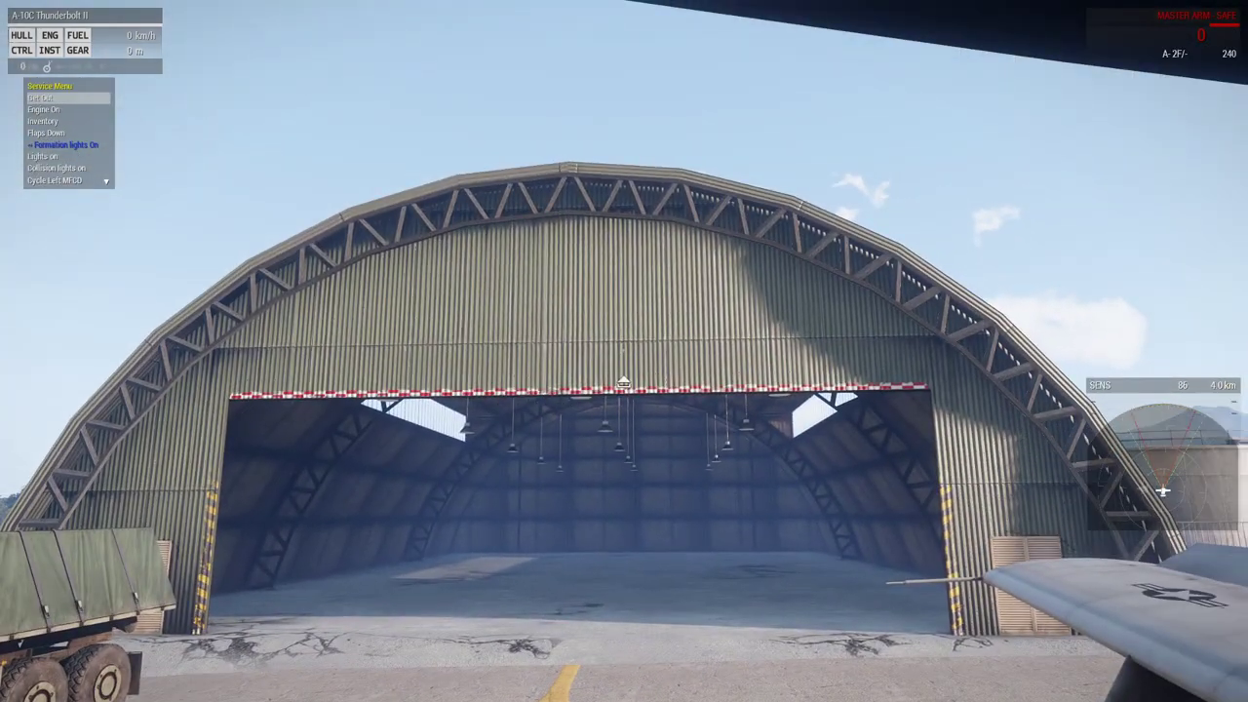
pyautogui.scroll(-1, 624, 351)
pyautogui.press('KP_Enter')
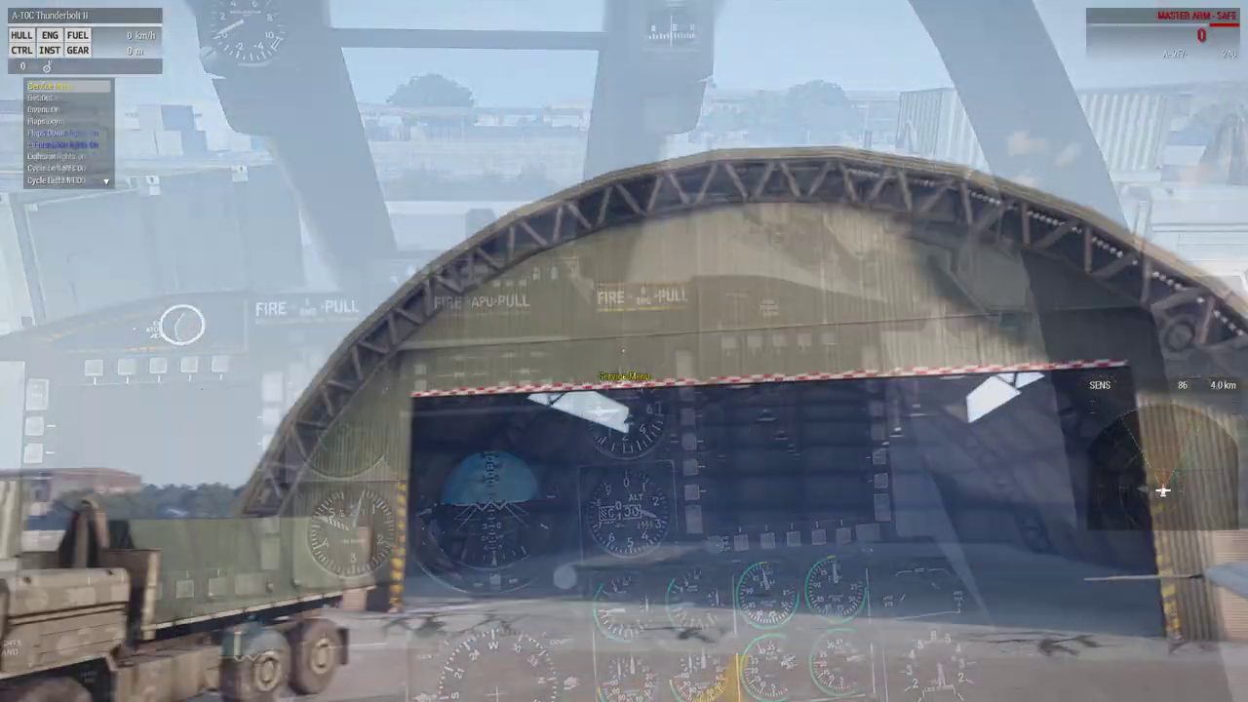
pyautogui.press('KP_Enter')
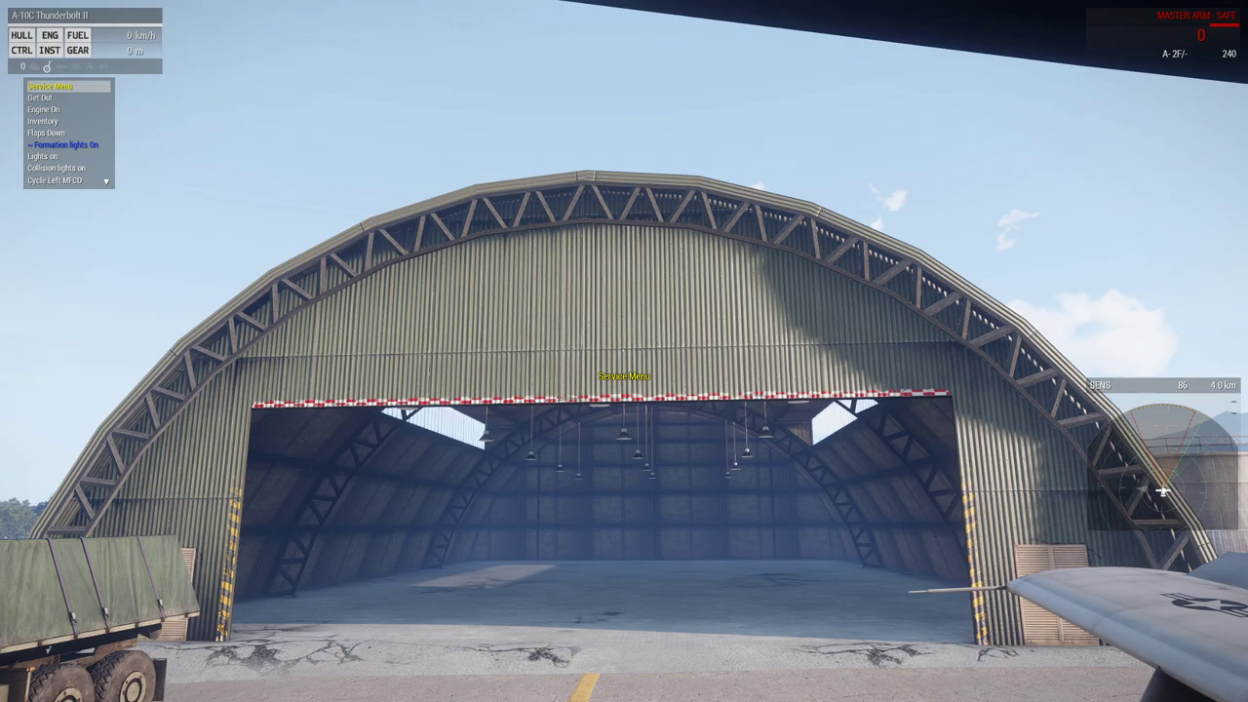
# Recheck the action menu from both views and zoom in on the nearby bomb cart.
pyautogui.press('KP_Enter')
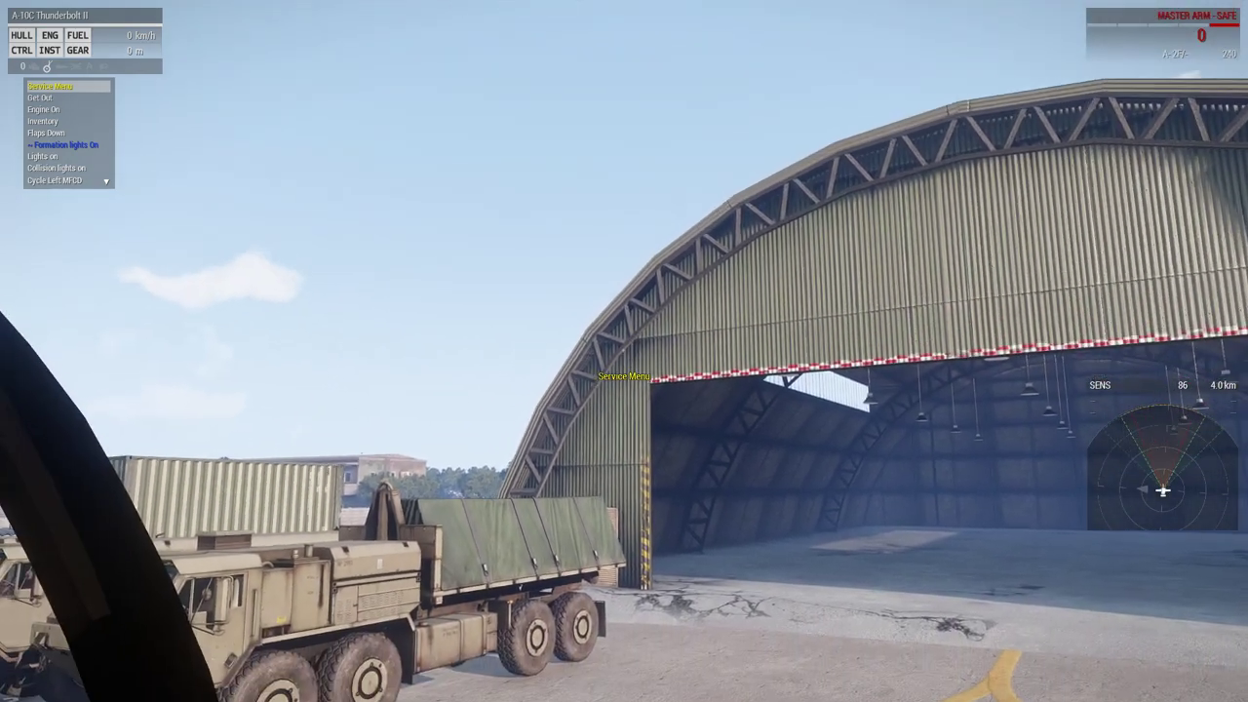
pyautogui.press('KP_Enter')
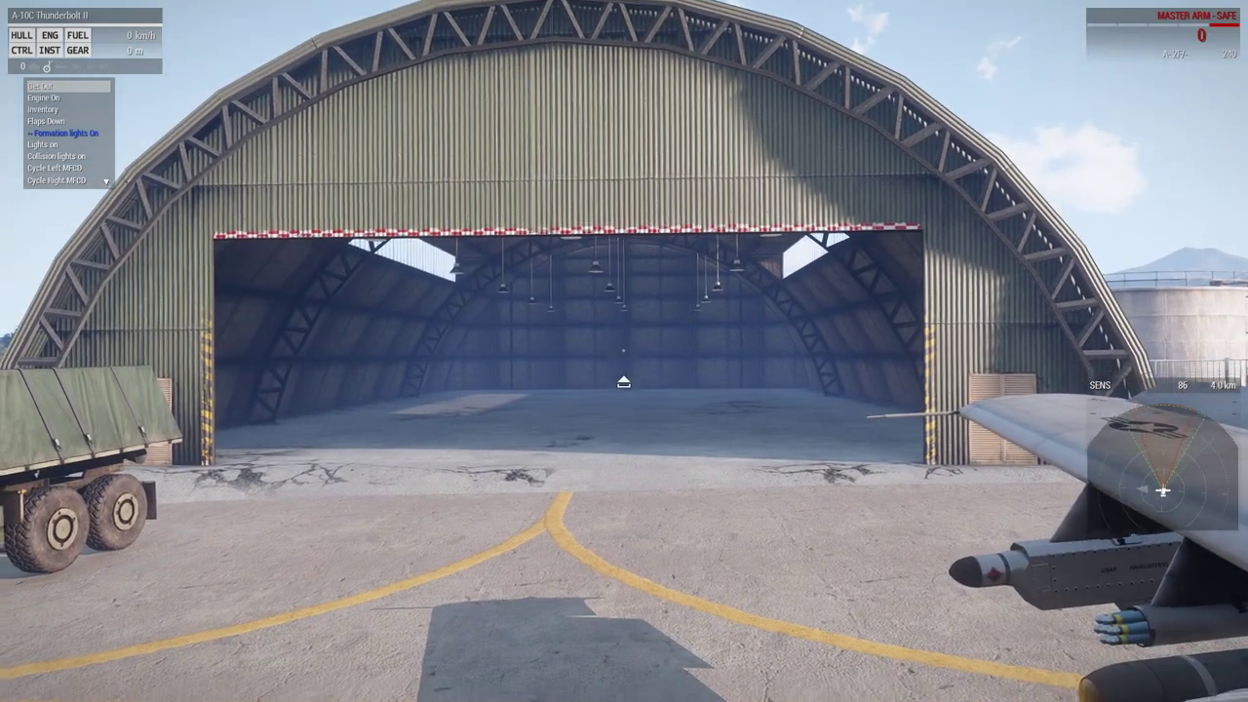
pyautogui.scroll(-1, 624, 377)
pyautogui.scroll(1, 624, 376)
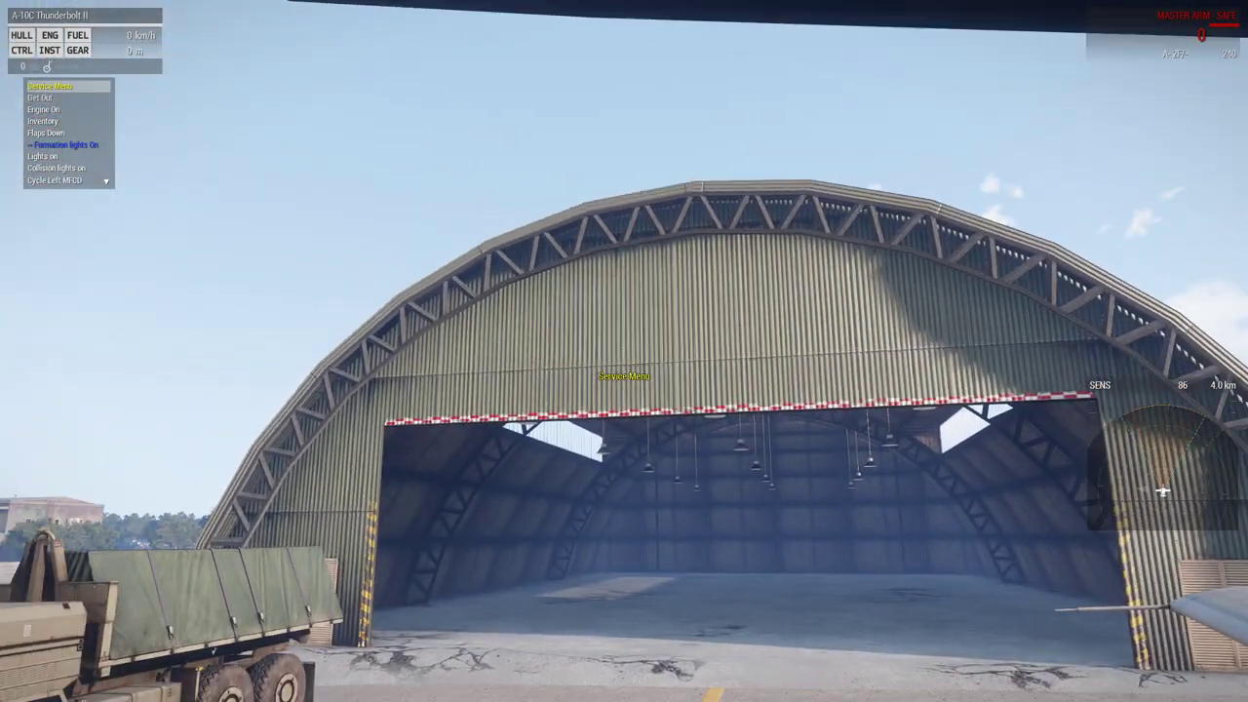
pyautogui.press('KP_Enter')
pyautogui.scroll(-1, 625, 376)
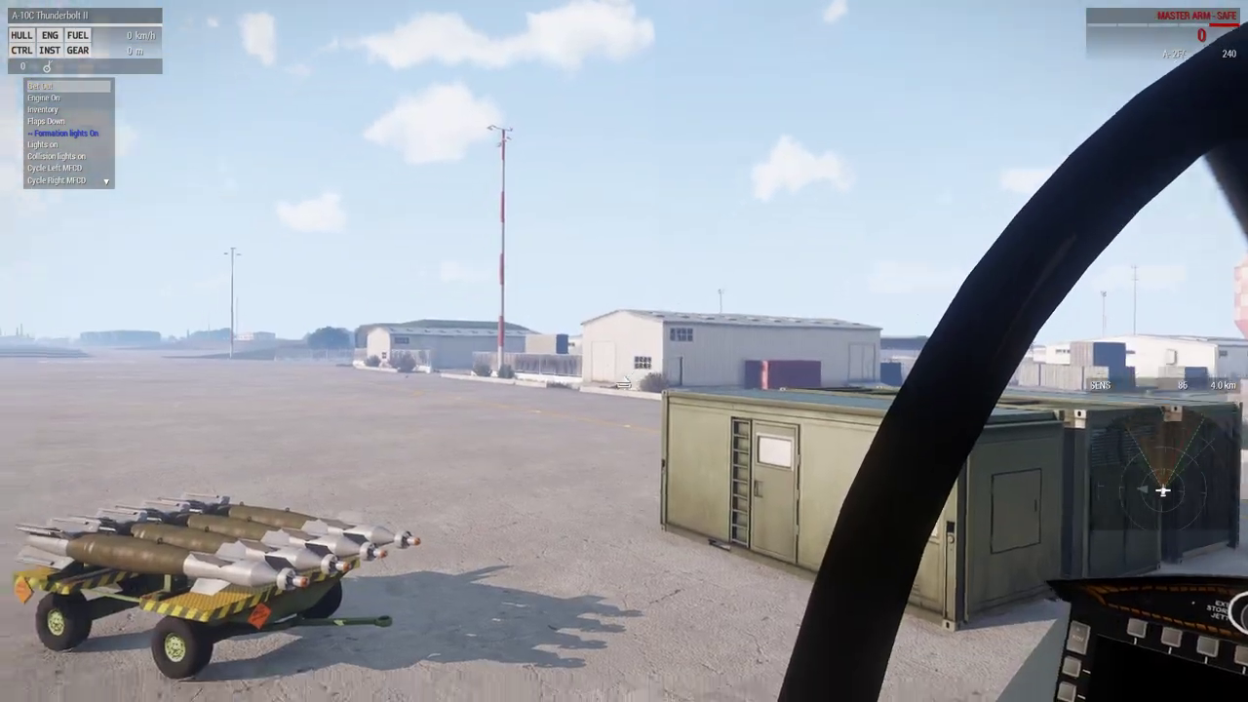
pyautogui.scroll(1, 624, 376)
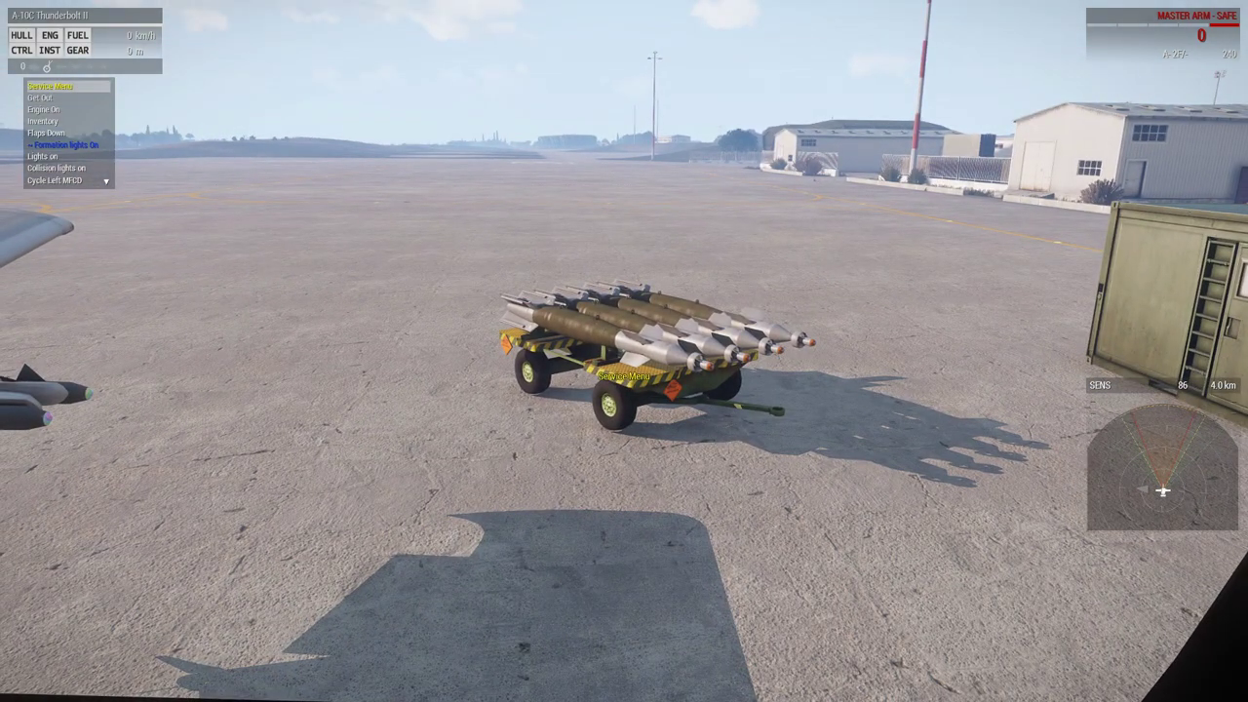
pyautogui.press('KP_Add')
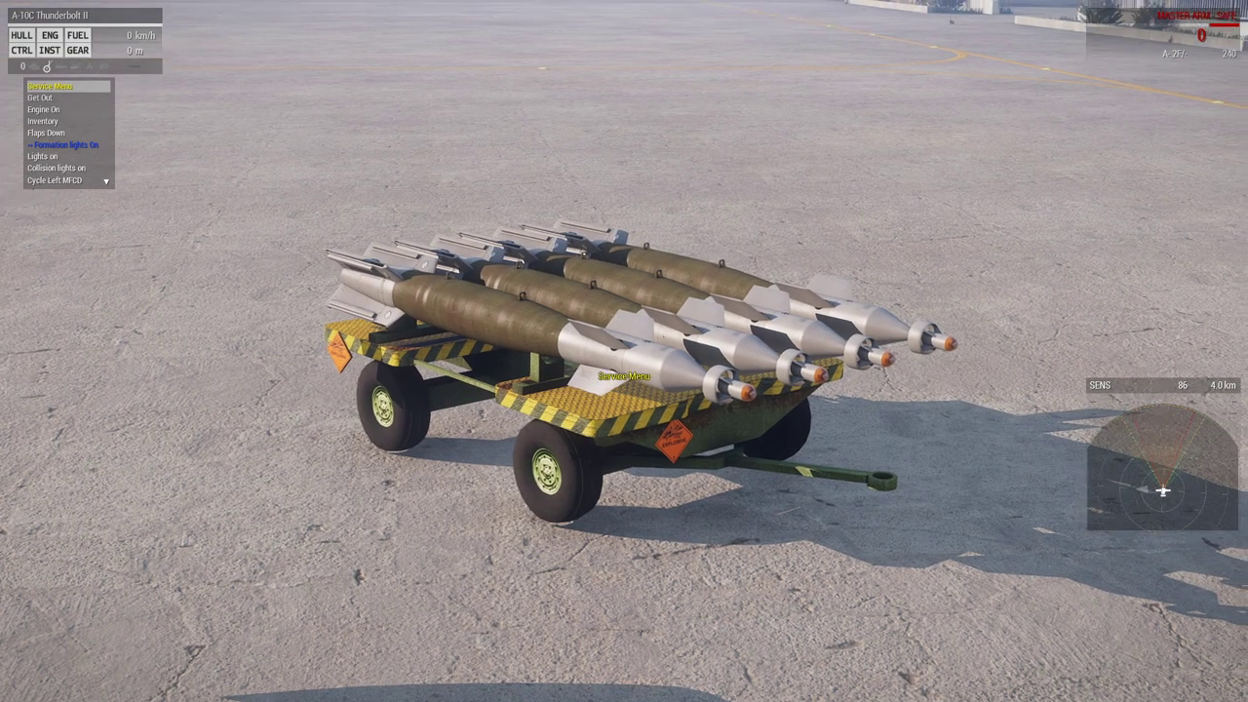
pyautogui.press('KP_Subtract')
pyautogui.press('KP_Add')
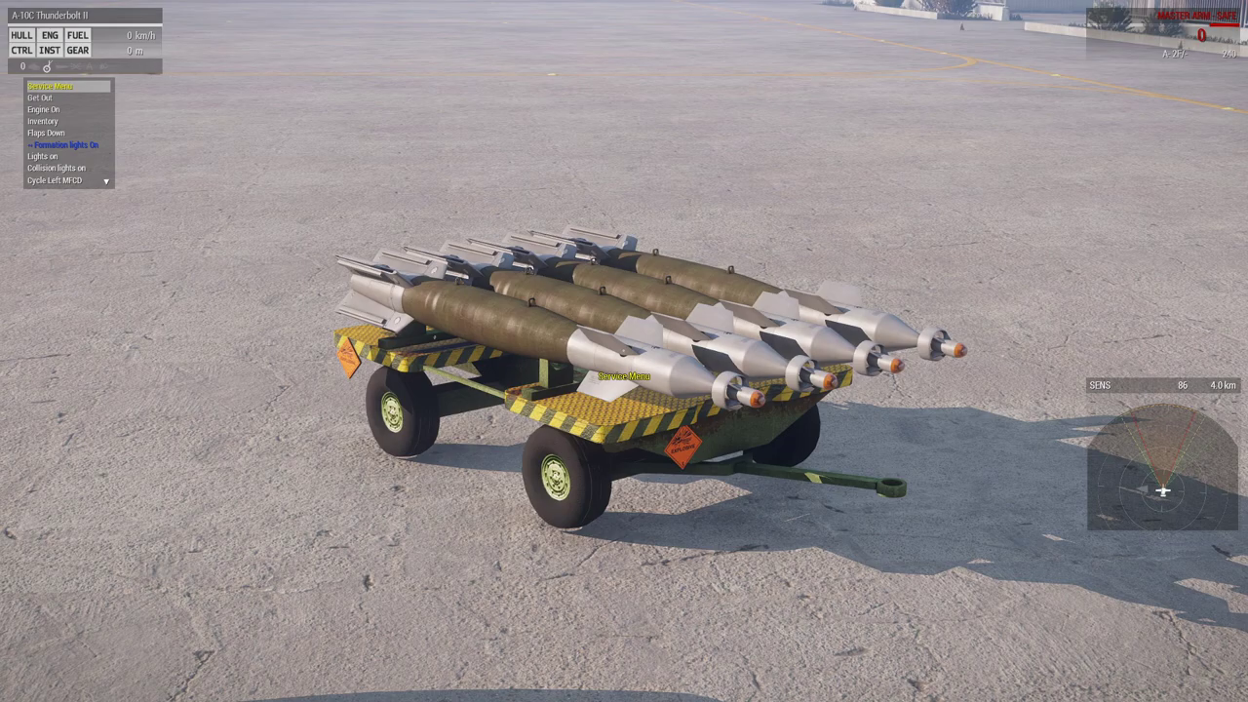
pyautogui.scroll(-1, 624, 376)
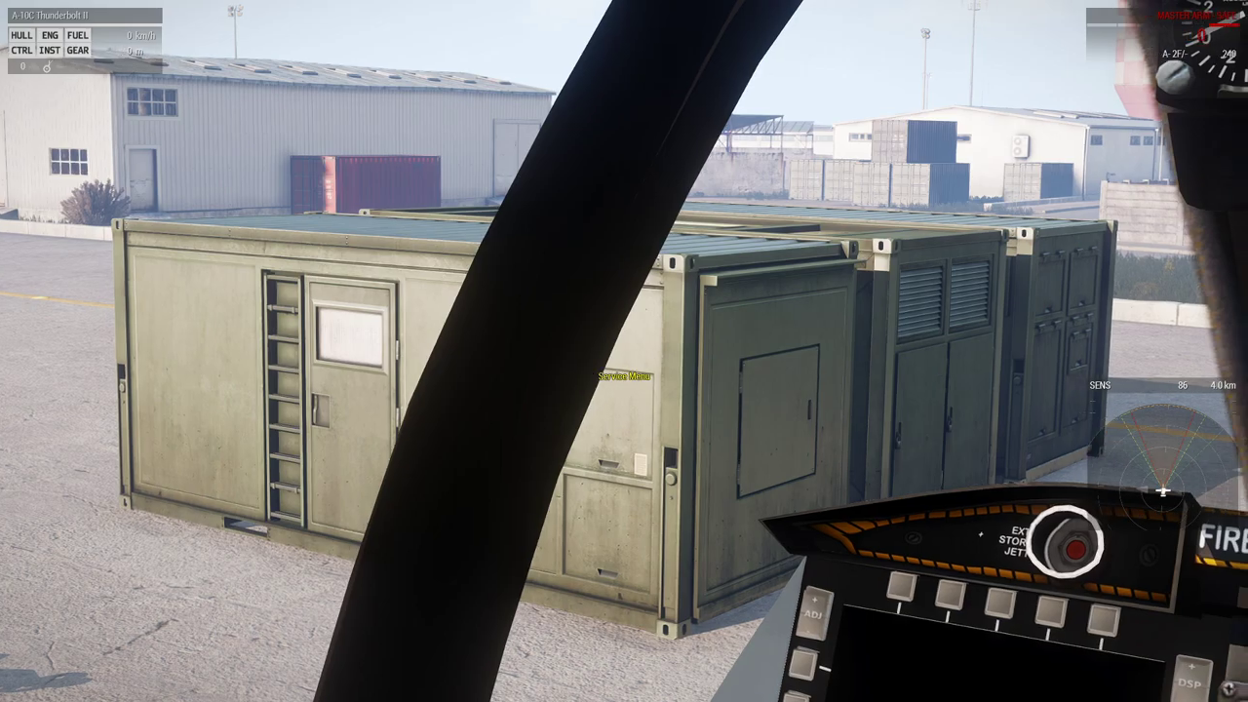
# Scroll the A-10C's action list to Service Menu and select it, briefly zooming on the trucks.
pyautogui.scroll(-1, 624, 375)
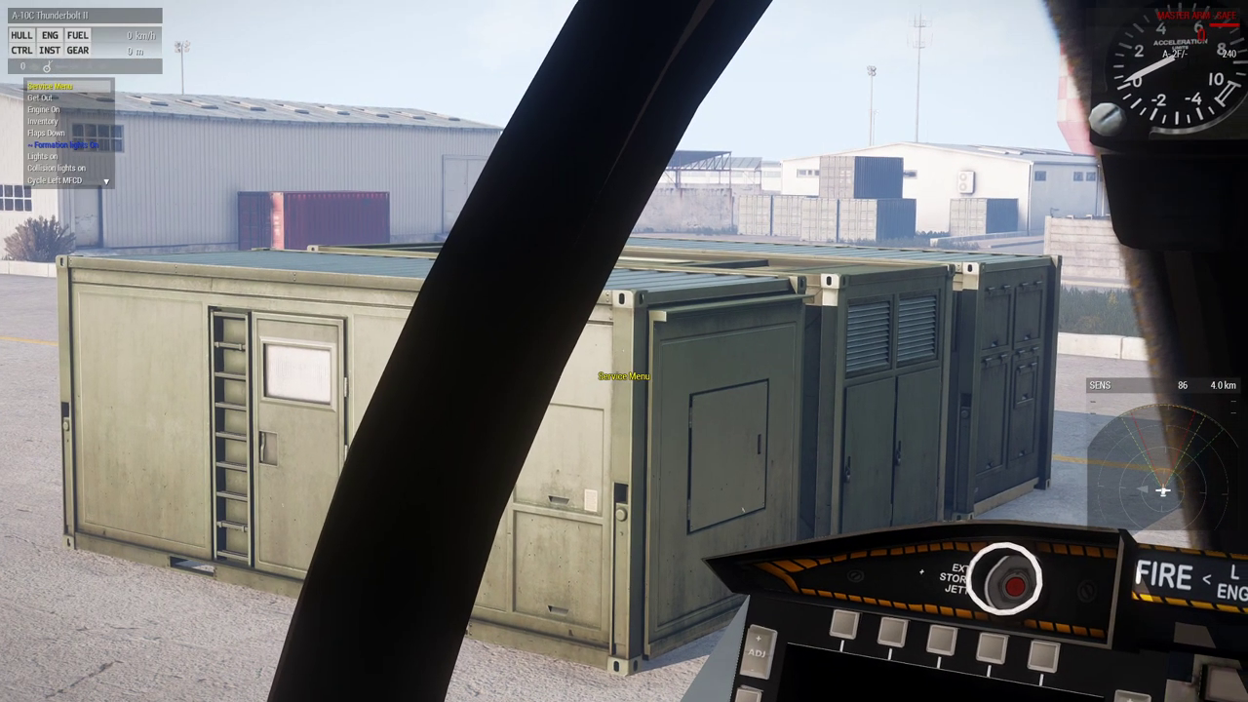
pyautogui.scroll(-1, 625, 376)
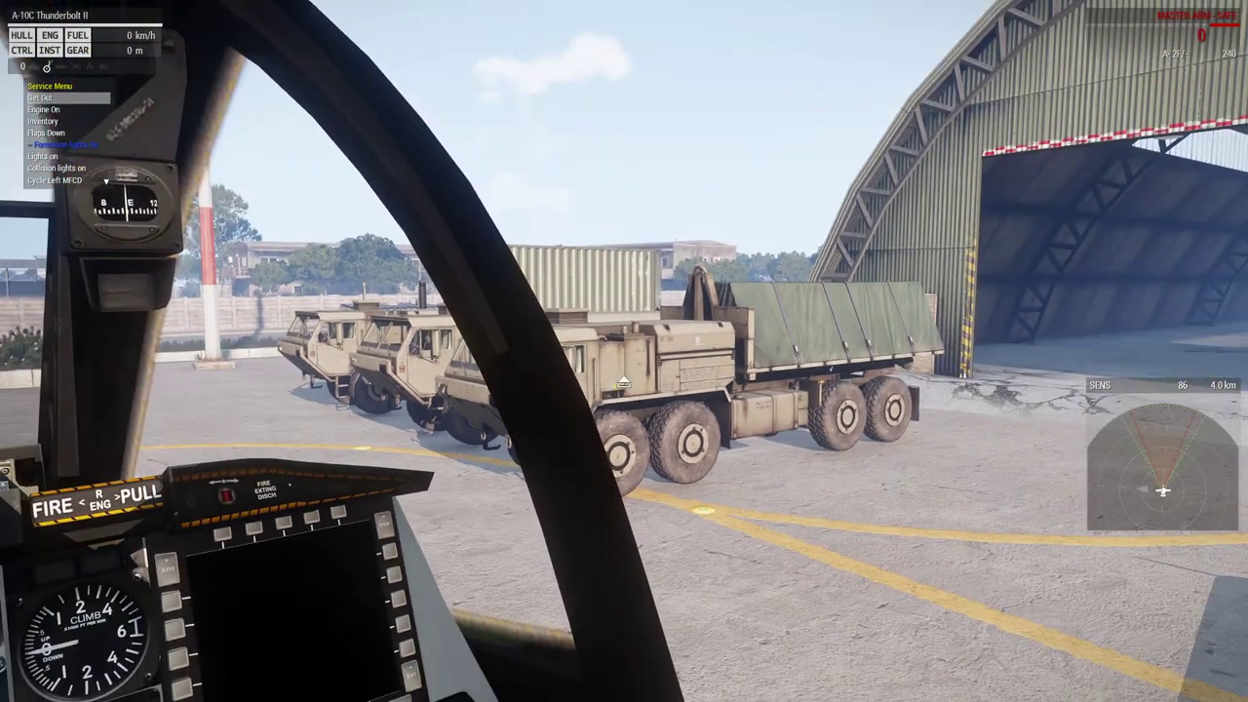
pyautogui.rightClick(624, 384)
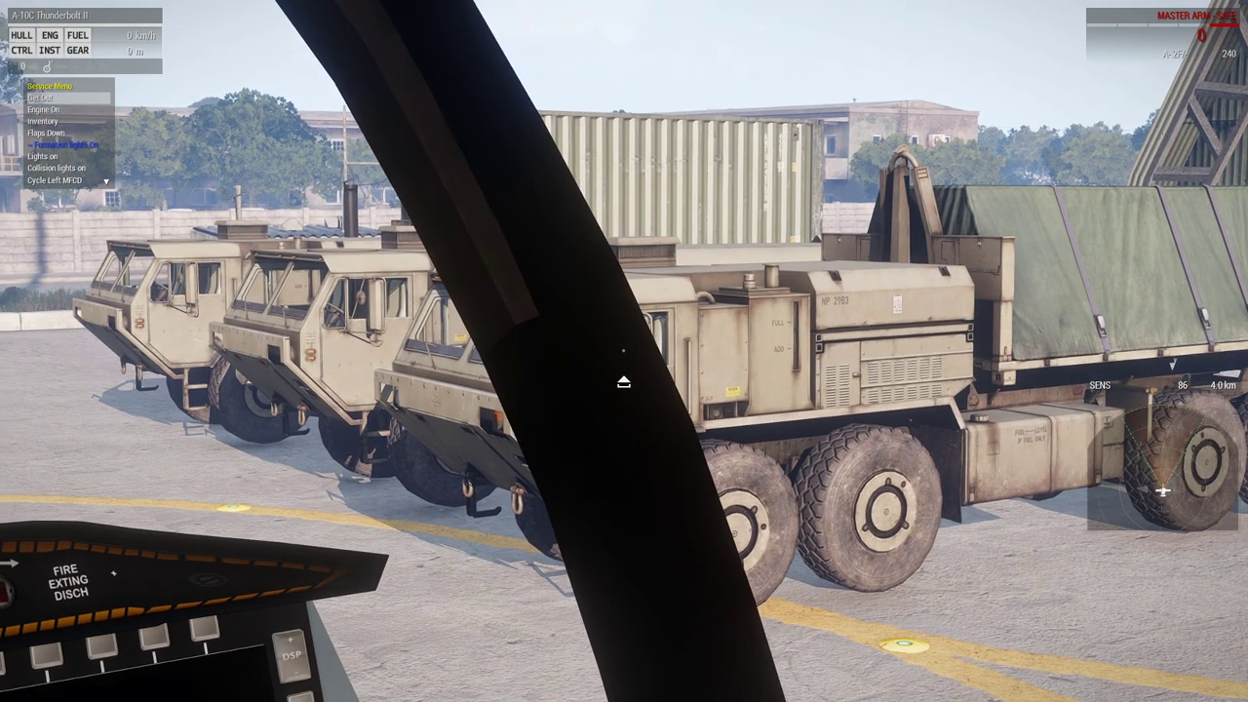
pyautogui.rightClick(624, 383)
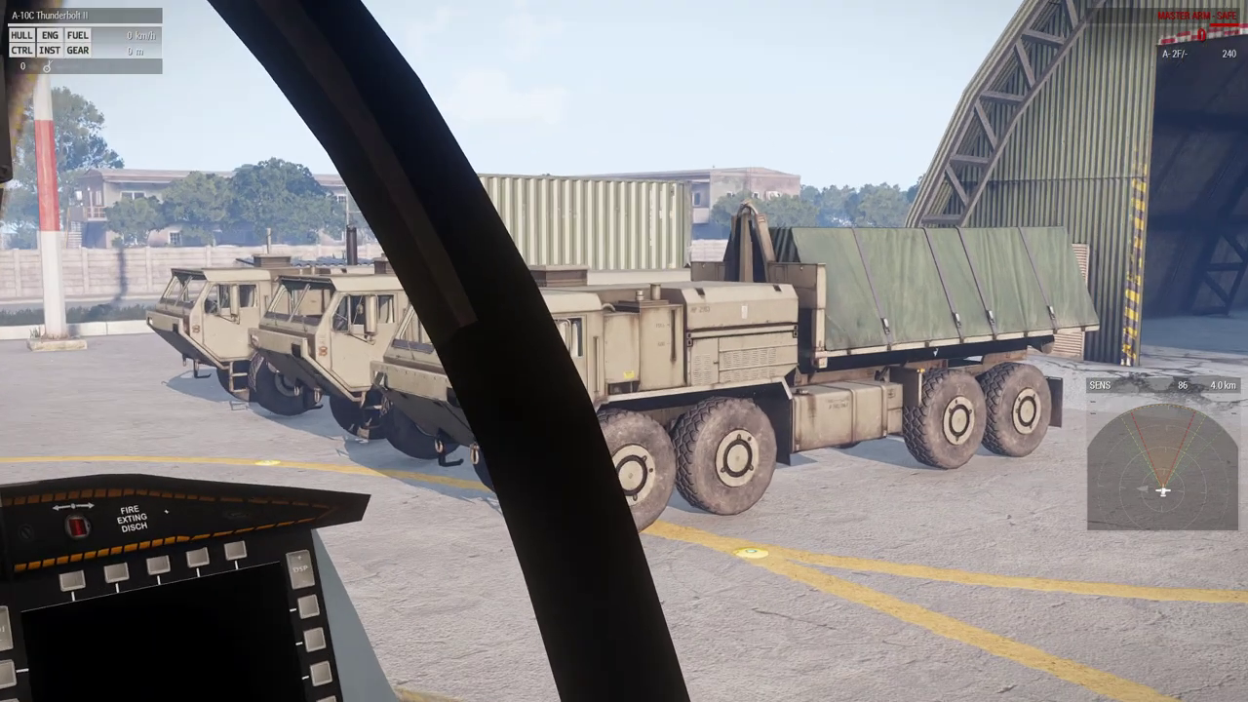
pyautogui.scroll(-1, 624, 351)
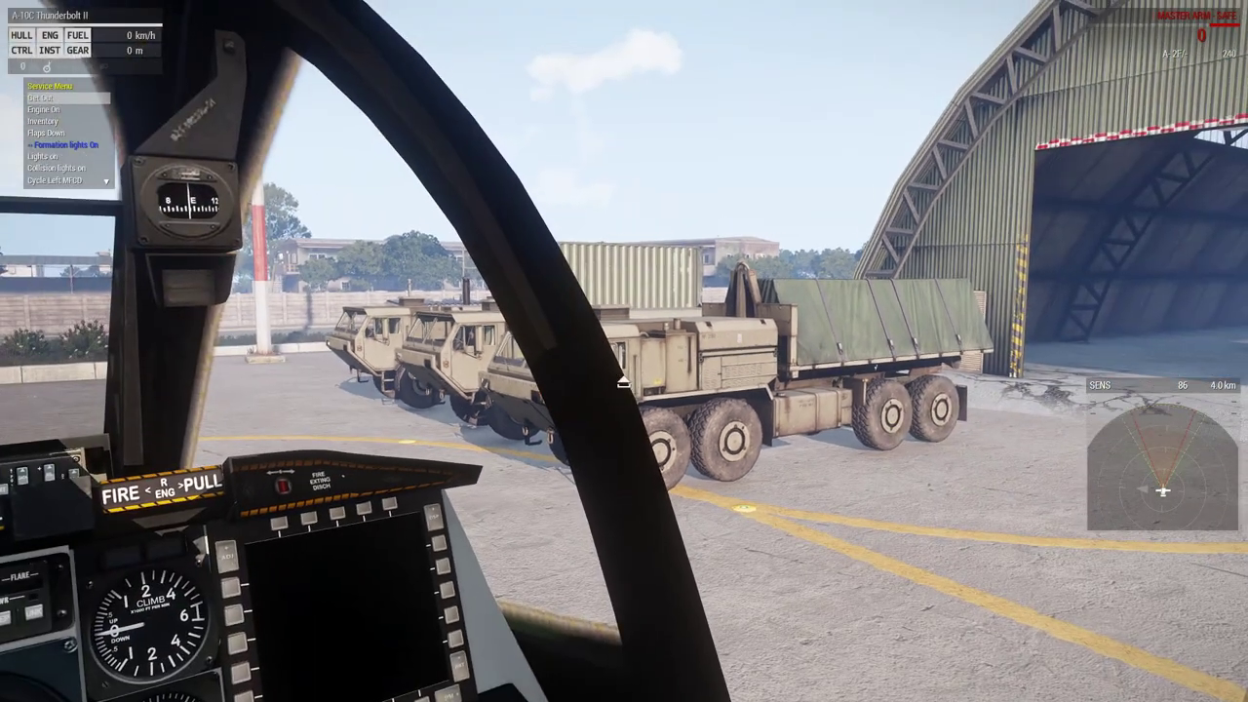
pyautogui.scroll(-1, 624, 352)
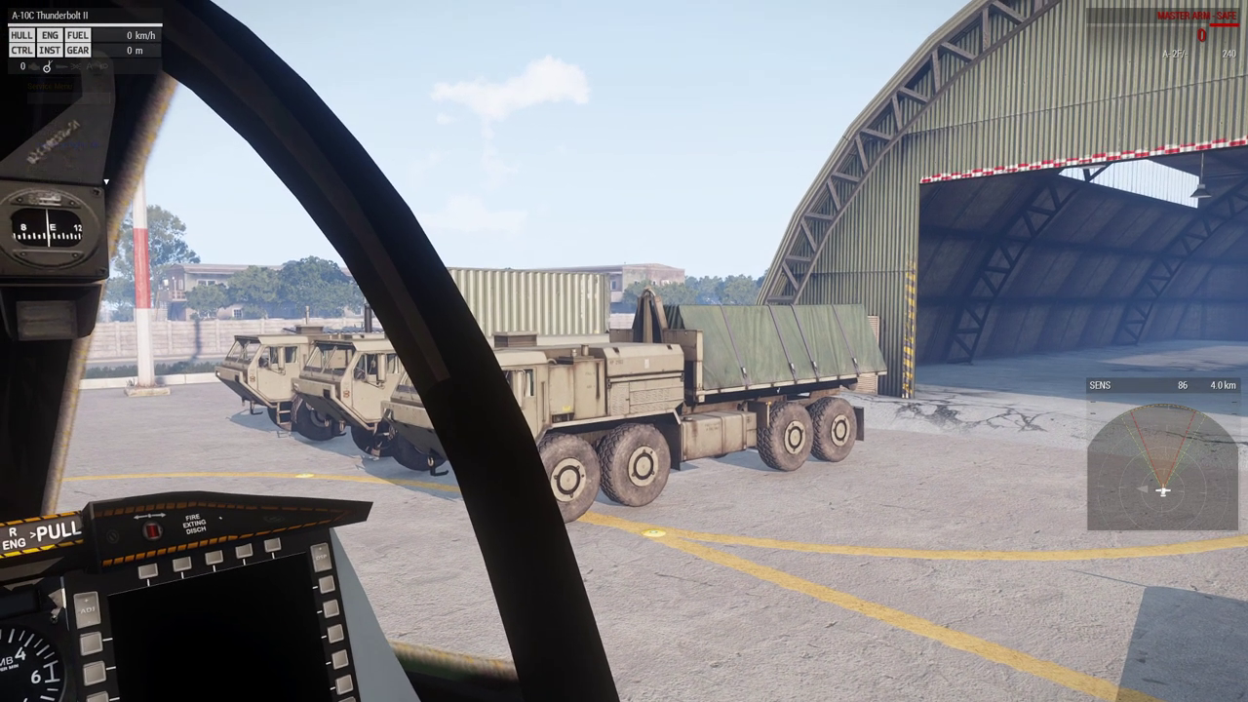
pyautogui.scroll(-1, 624, 351)
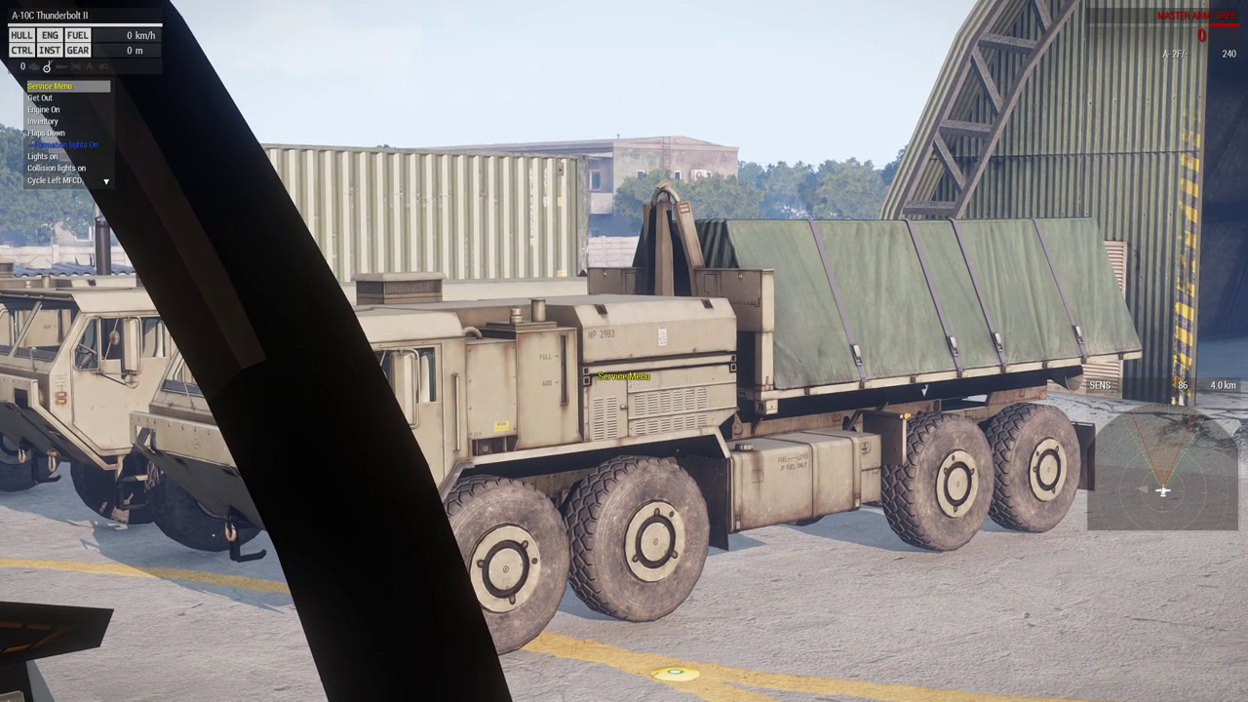
pyautogui.scroll(1, 625, 351)
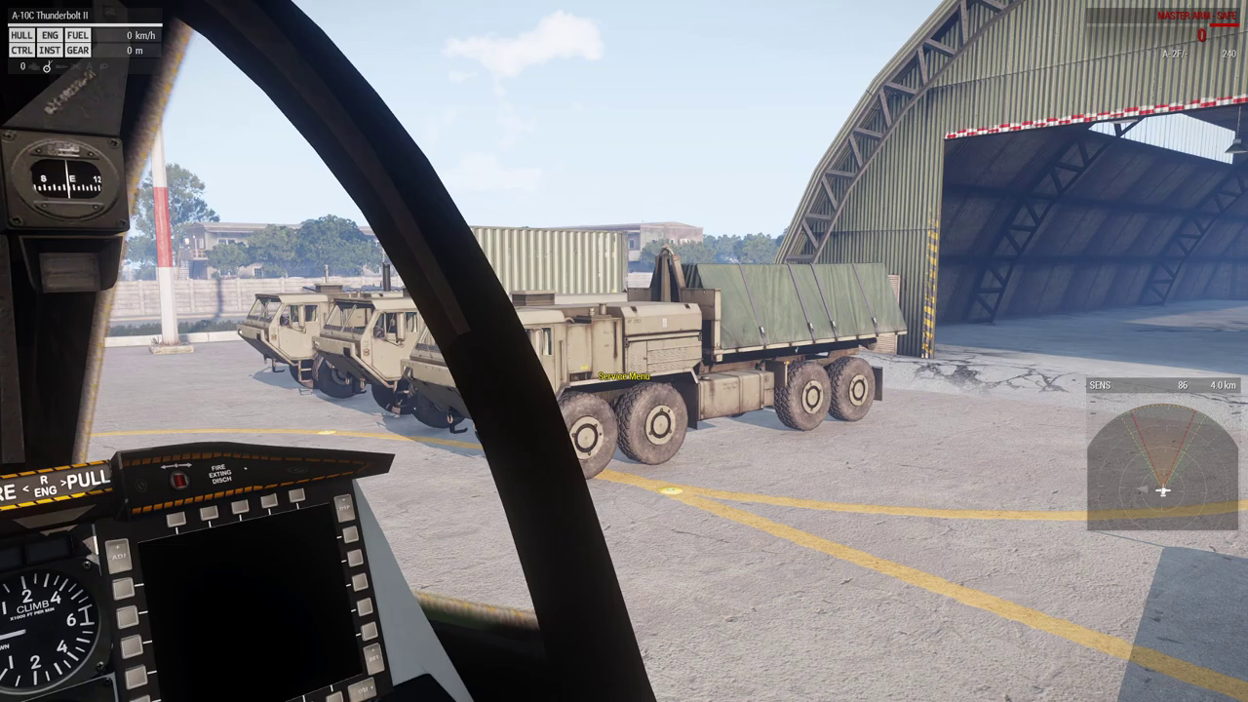
pyautogui.scroll(-1, 624, 351)
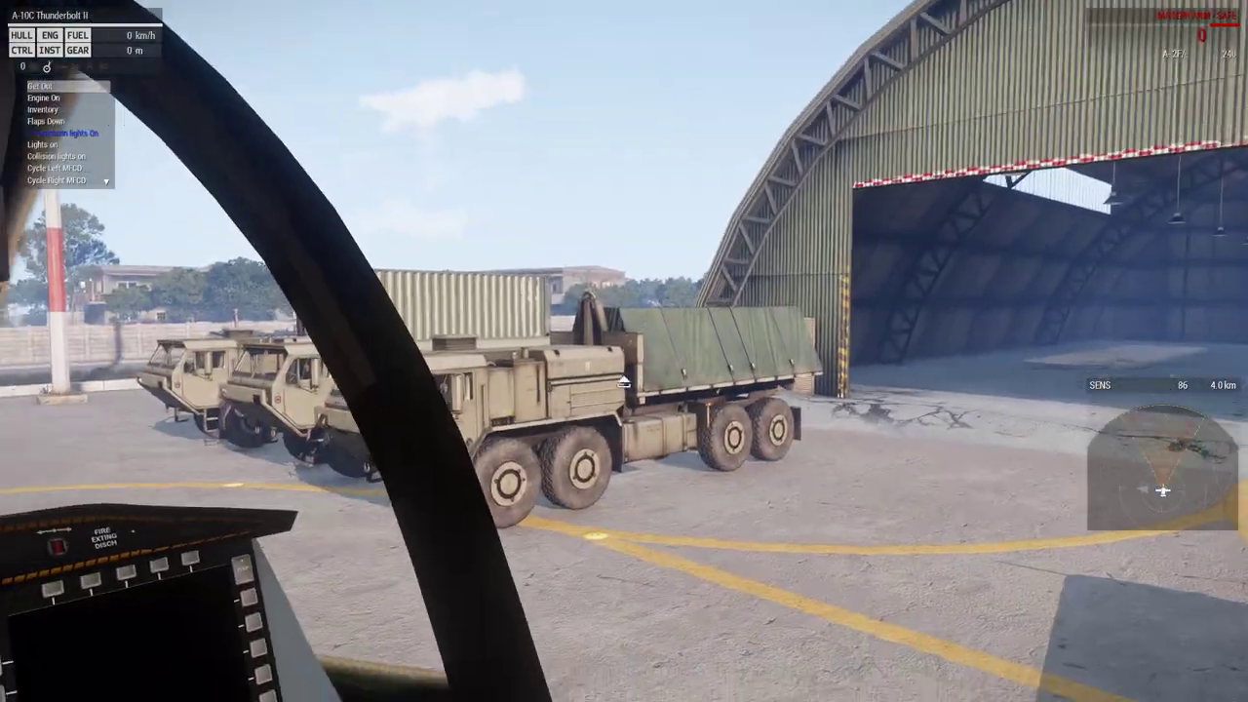
pyautogui.press('space')
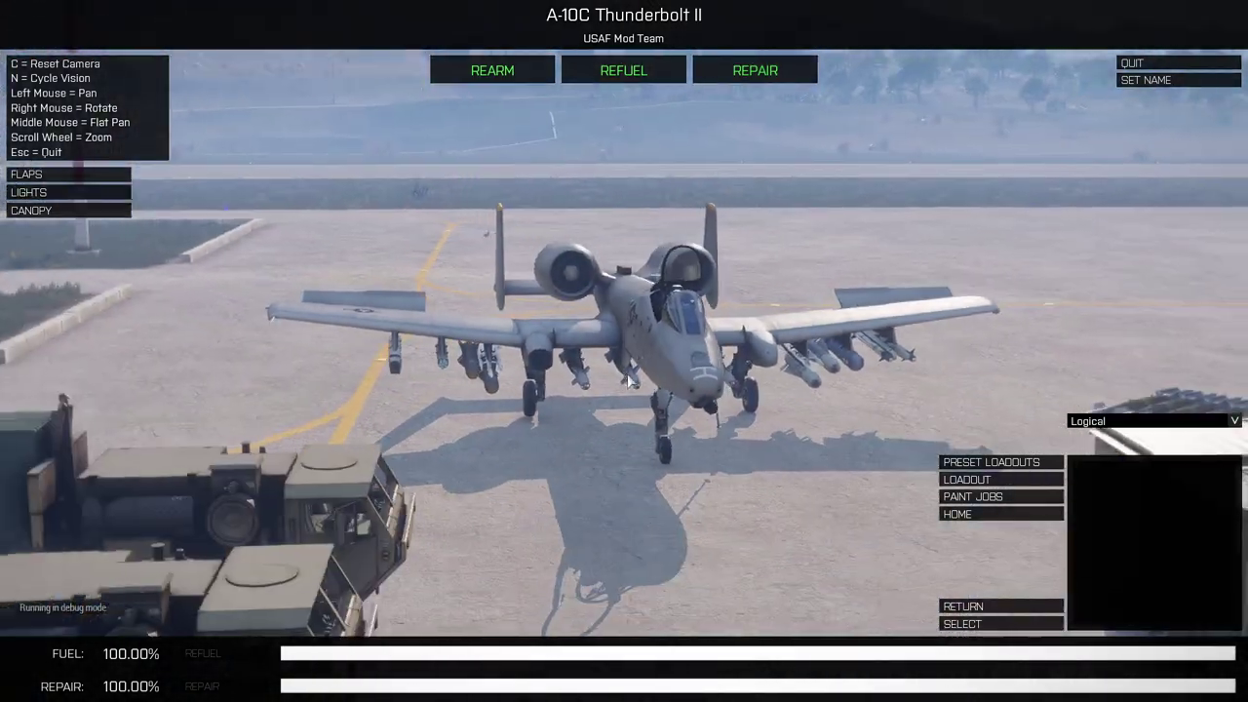
# Orbit and zoom the service camera around the A-10C to view it from several angles.
pyautogui.moveTo(626, 379); pyautogui.dragTo(742, 393)
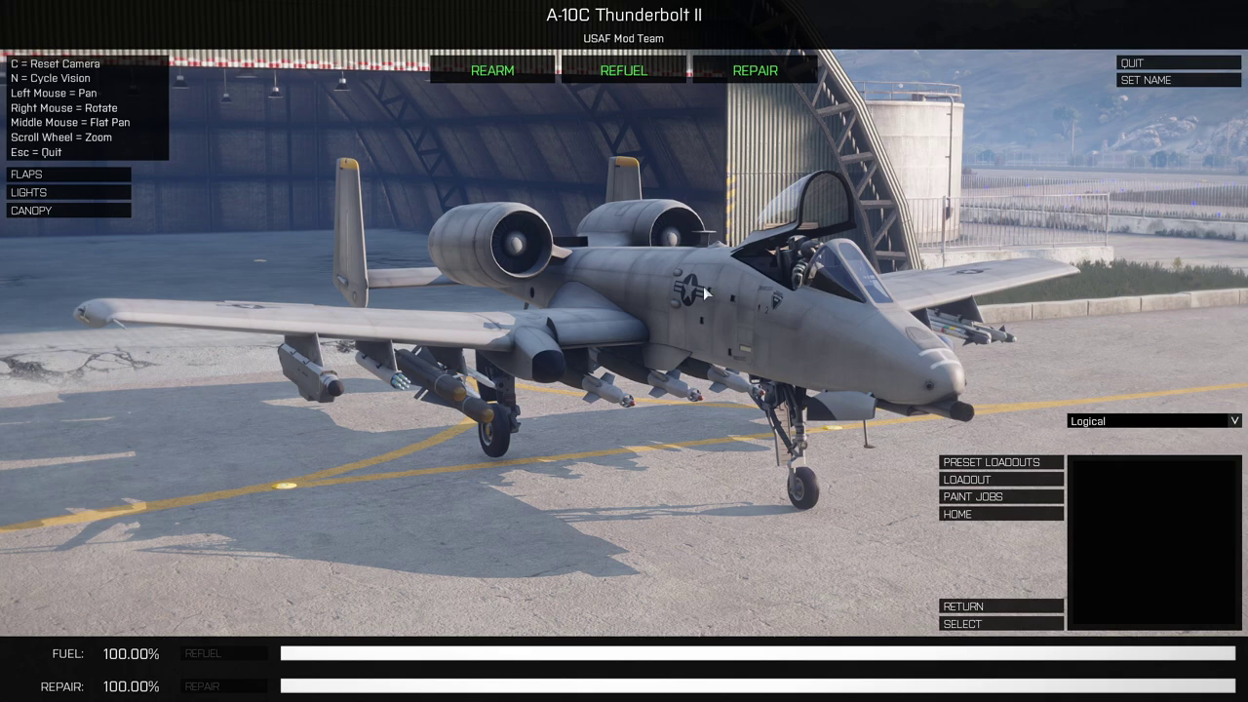
pyautogui.moveTo(706, 293); pyautogui.dragTo(573, 309)
pyautogui.press('c')
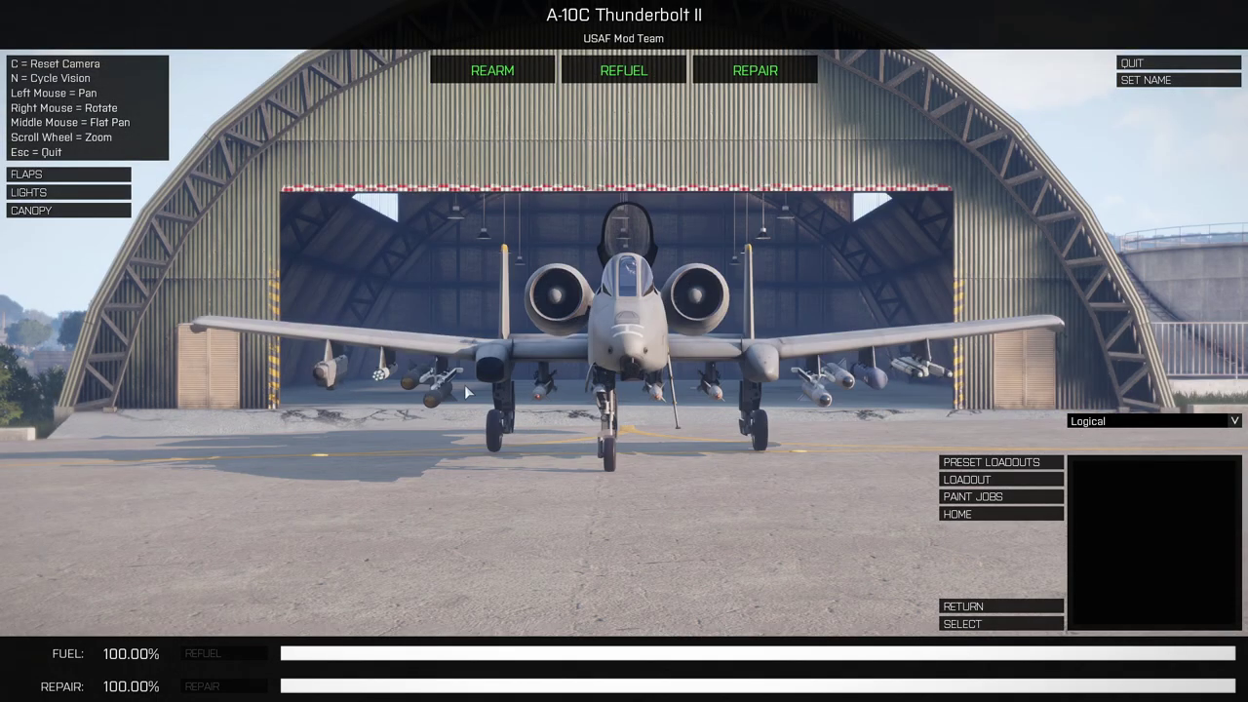
pyautogui.scroll(2, 623, 425)
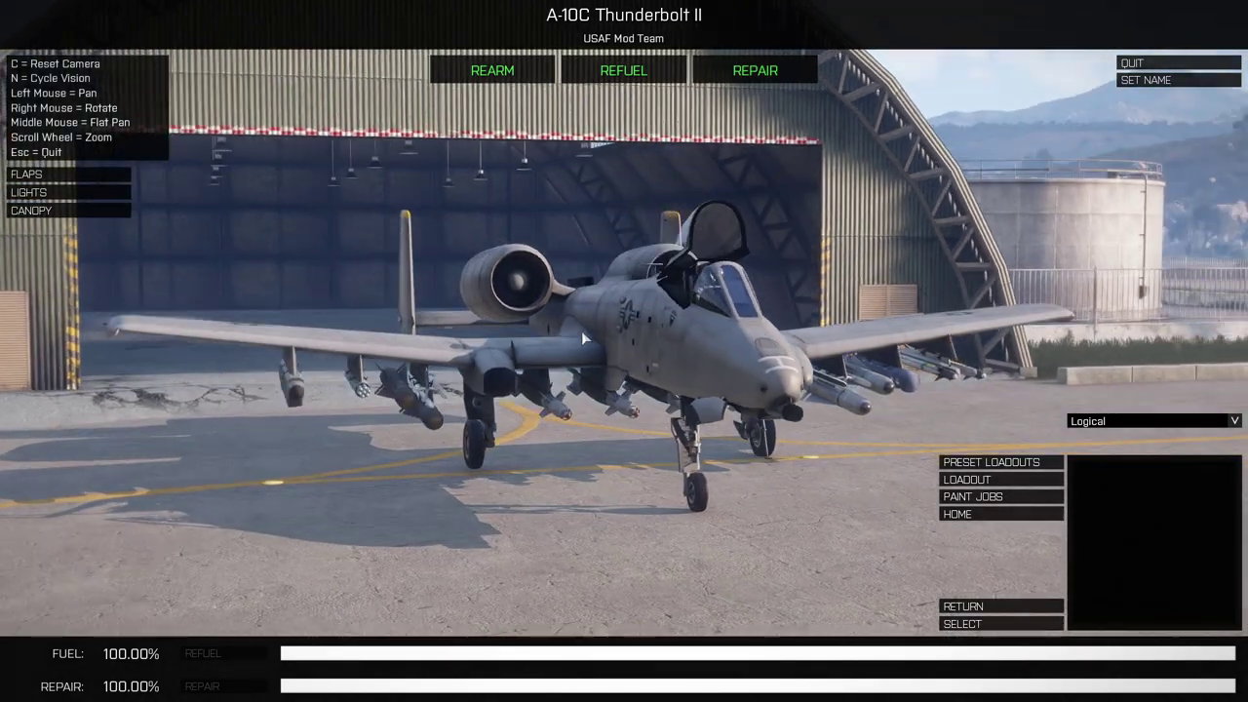
pyautogui.moveTo(581, 331); pyautogui.dragTo(535, 359)
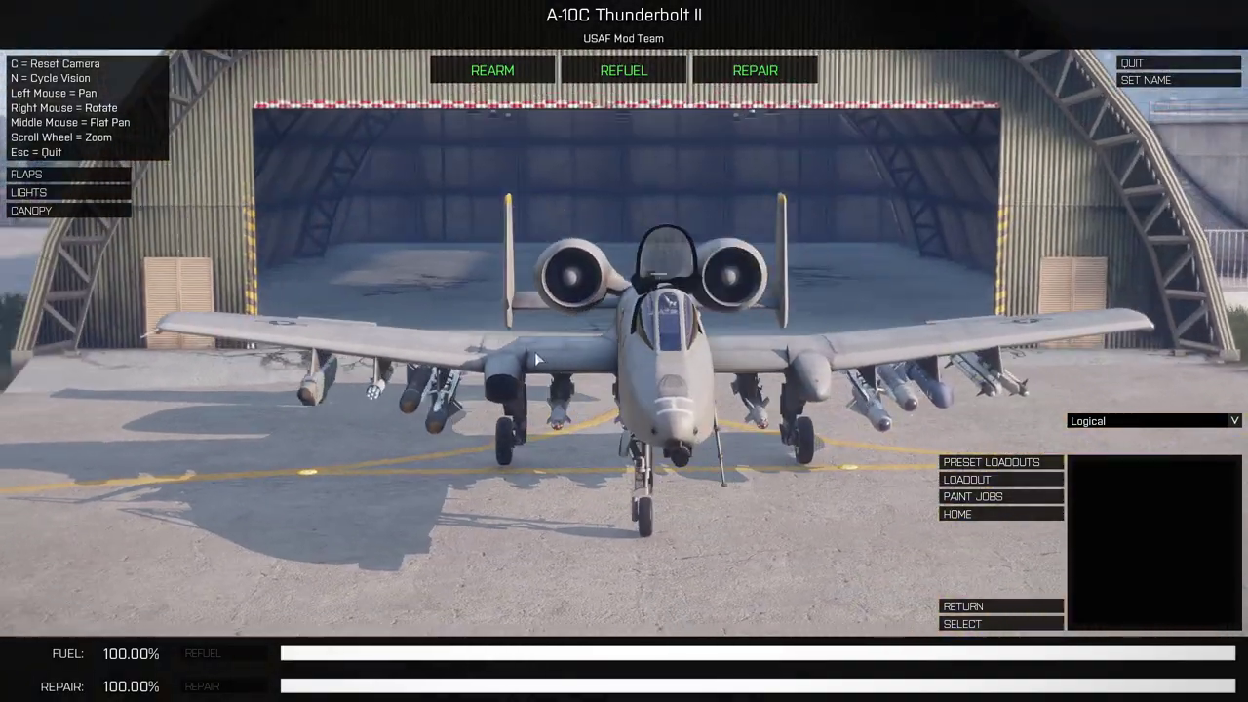
pyautogui.scroll(5, 585, 369)
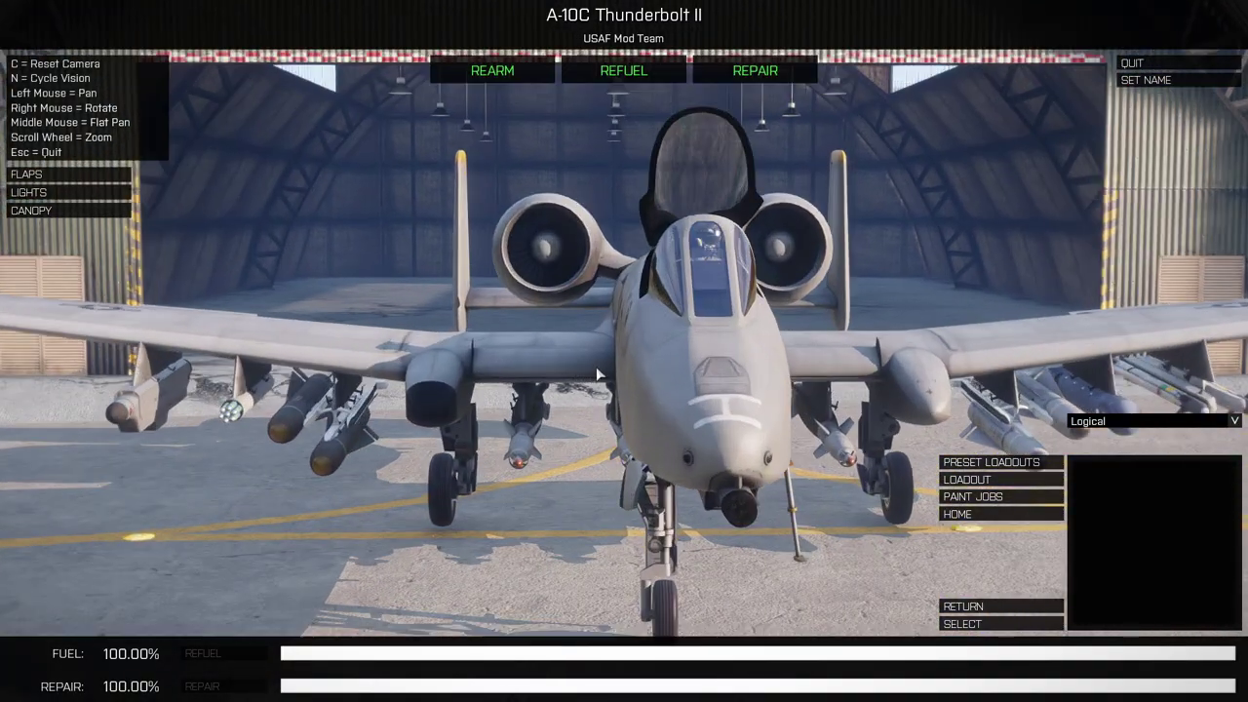
pyautogui.scroll(-5, 598, 374)
pyautogui.moveTo(598, 374); pyautogui.dragTo(428, 339)
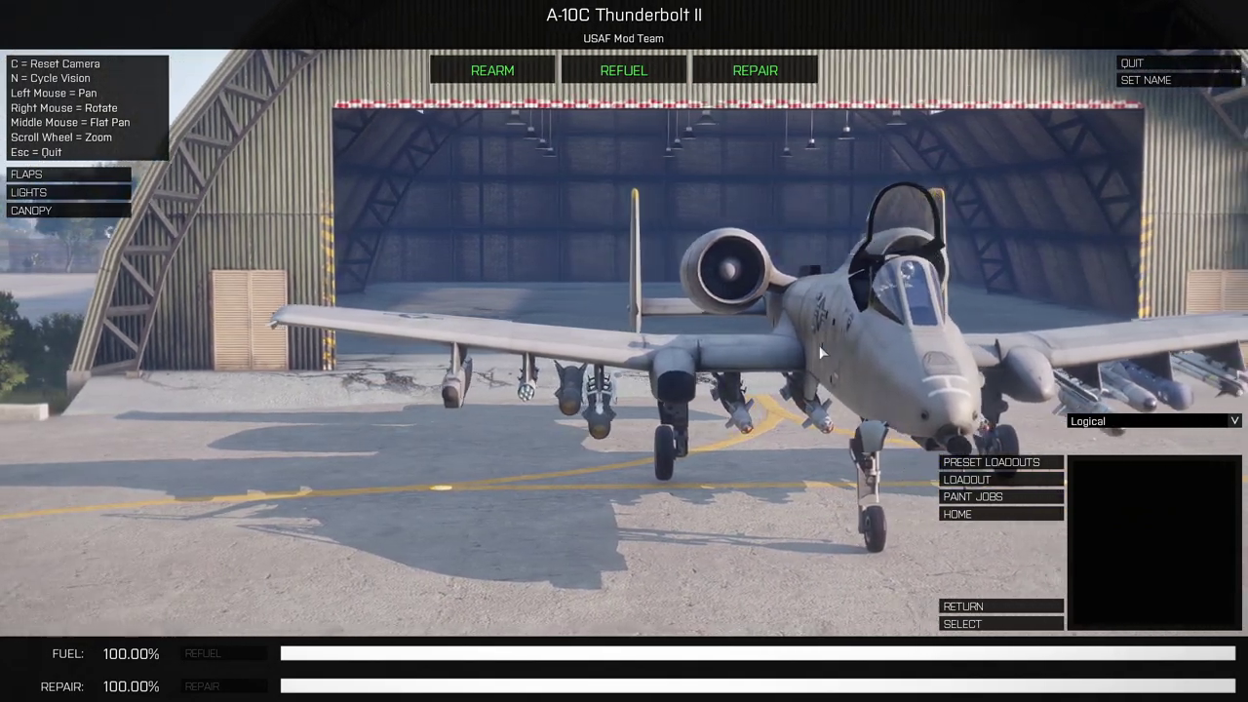
pyautogui.scroll(5, 428, 338)
pyautogui.moveTo(556, 387); pyautogui.dragTo(517, 363)
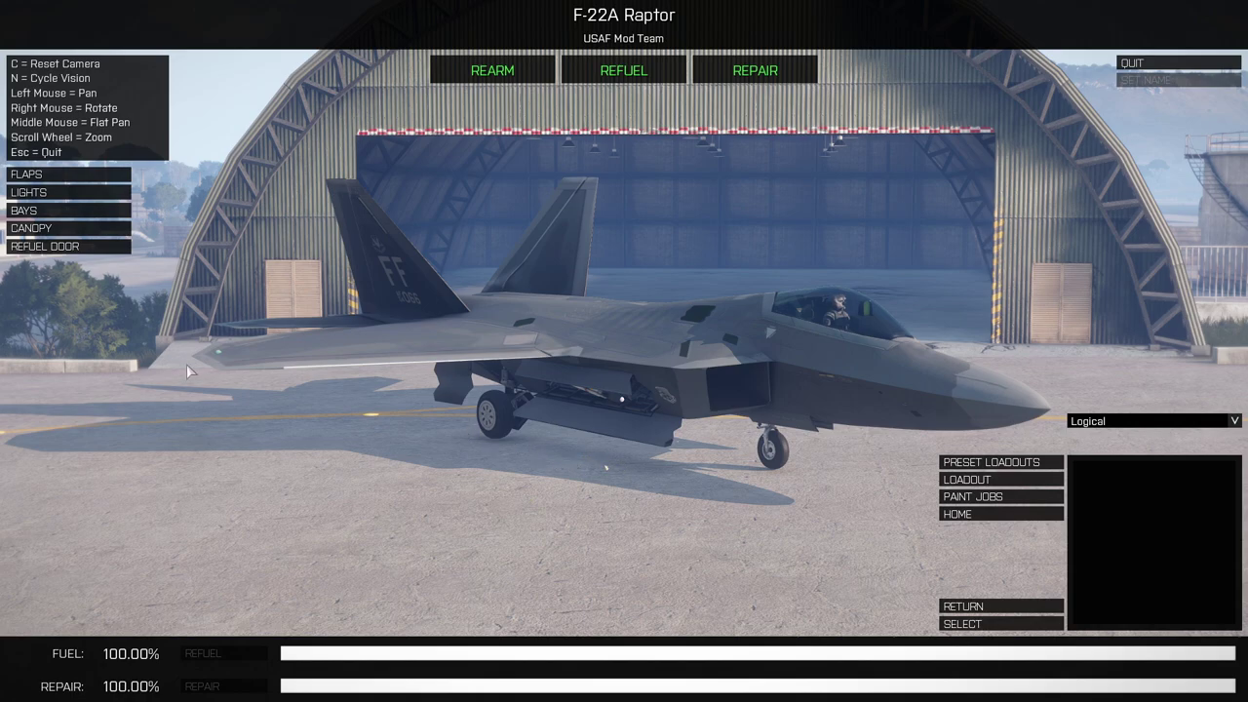
# Close the F-22A's weapon bays, then open its canopy and refuel door.
pyautogui.click(49, 212)
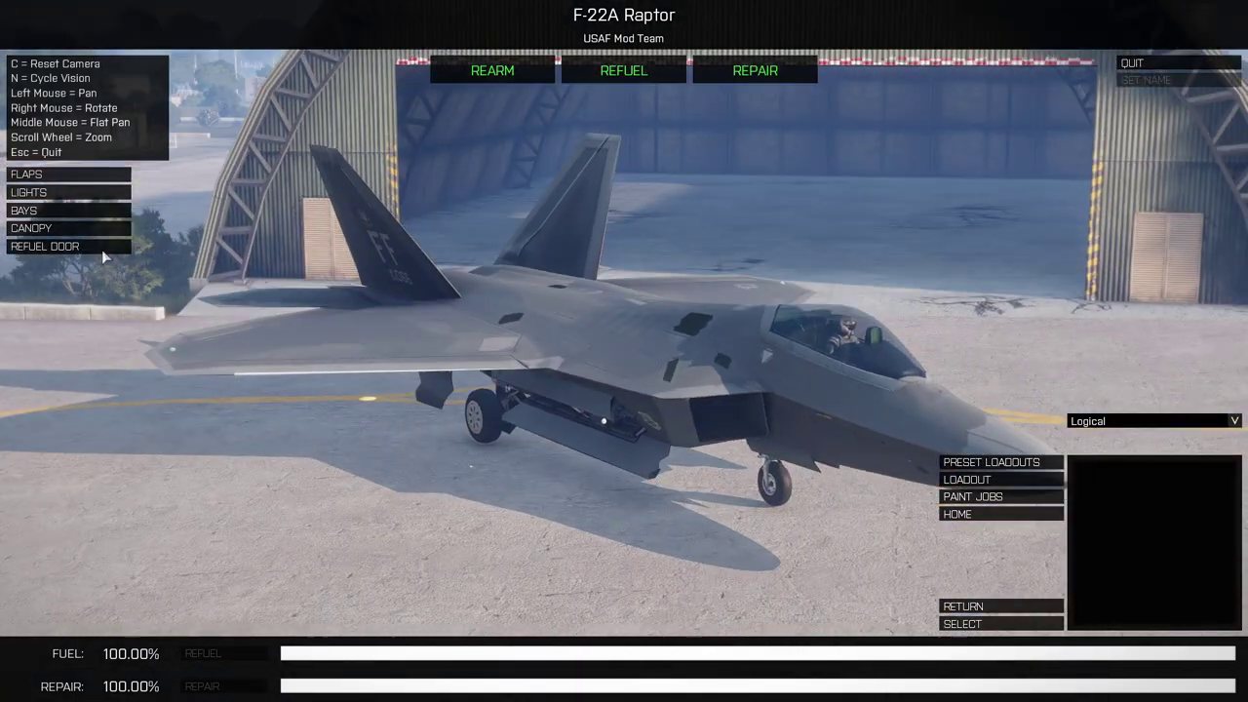
pyautogui.click(58, 229)
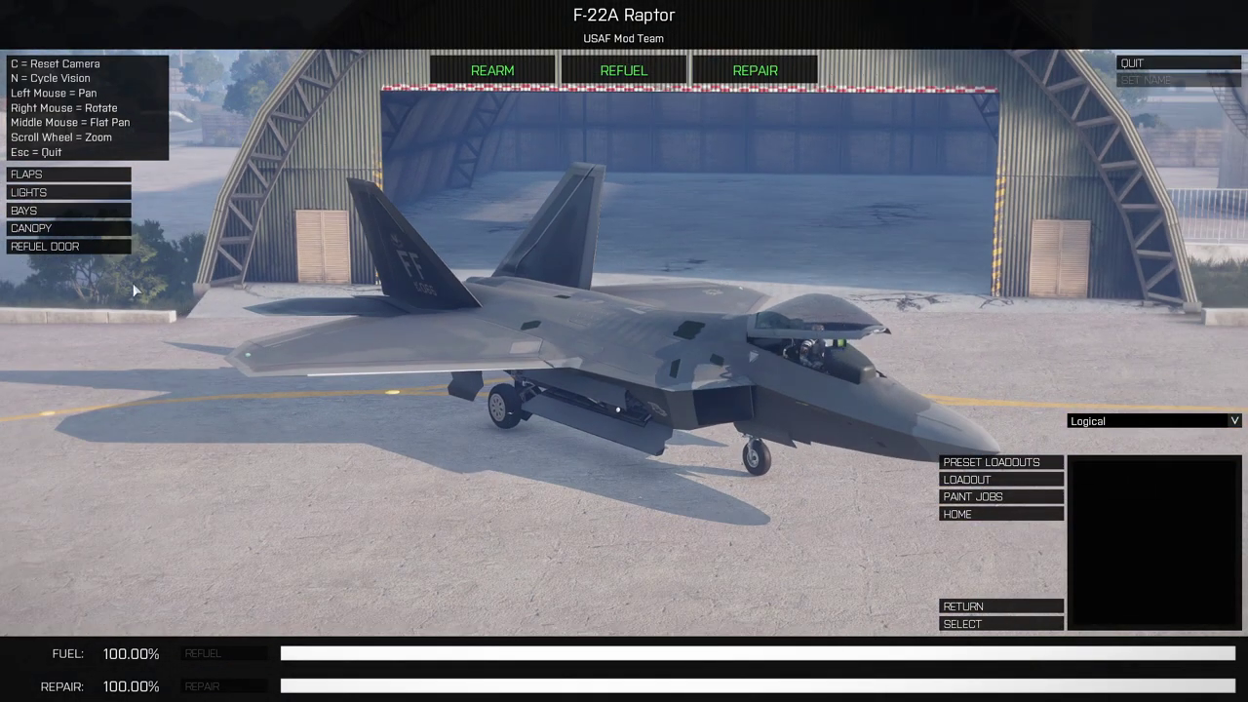
pyautogui.click(72, 246)
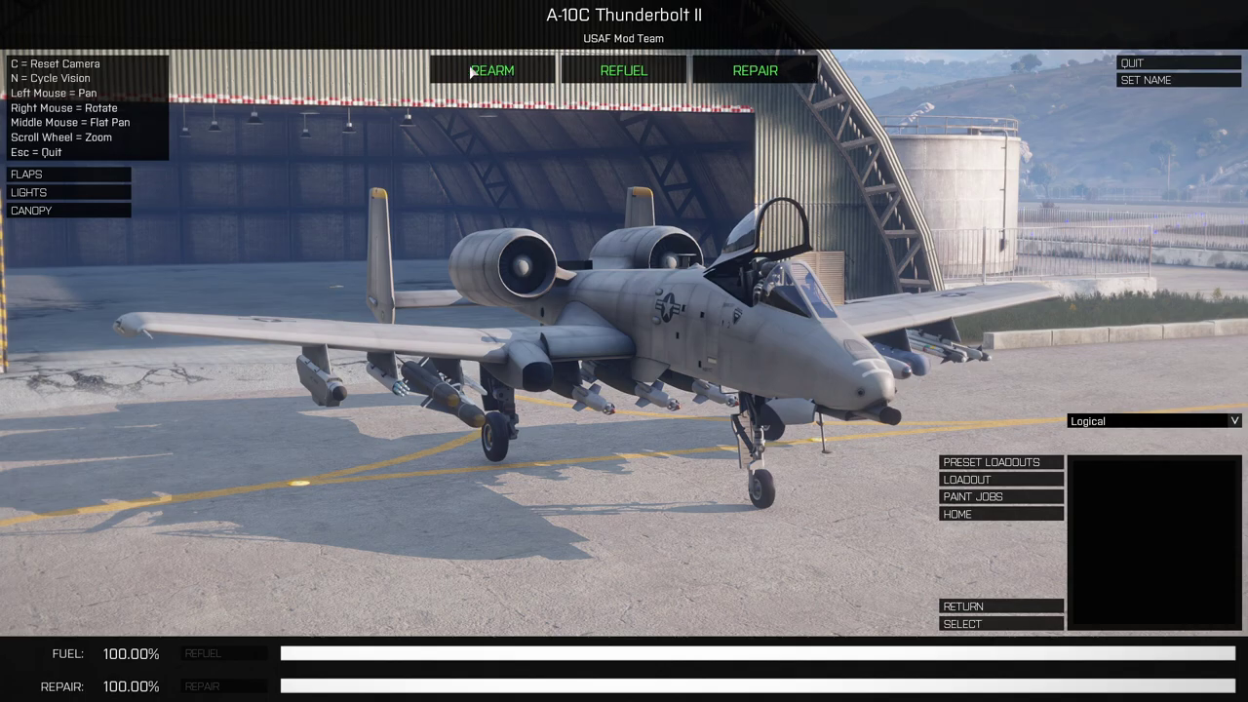
pyautogui.moveTo(775, 272); pyautogui.dragTo(761, 261)
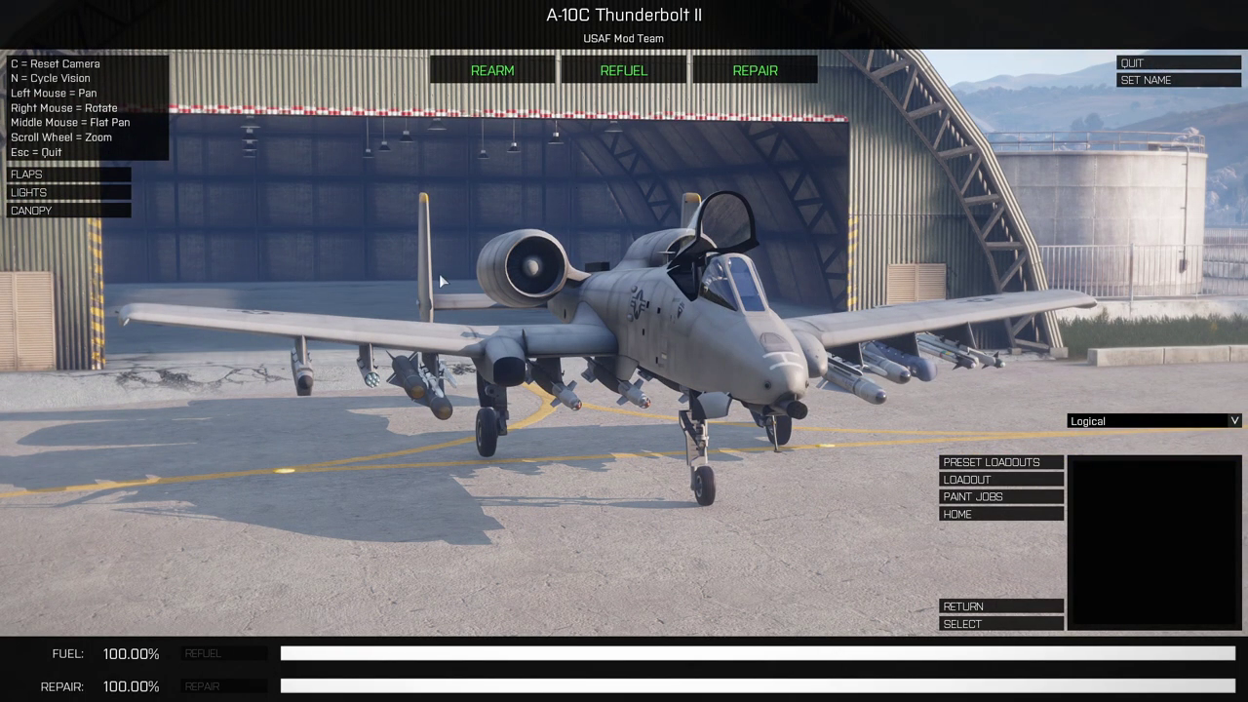
pyautogui.moveTo(441, 298); pyautogui.dragTo(597, 204)
pyautogui.moveTo(527, 143); pyautogui.dragTo(778, 386)
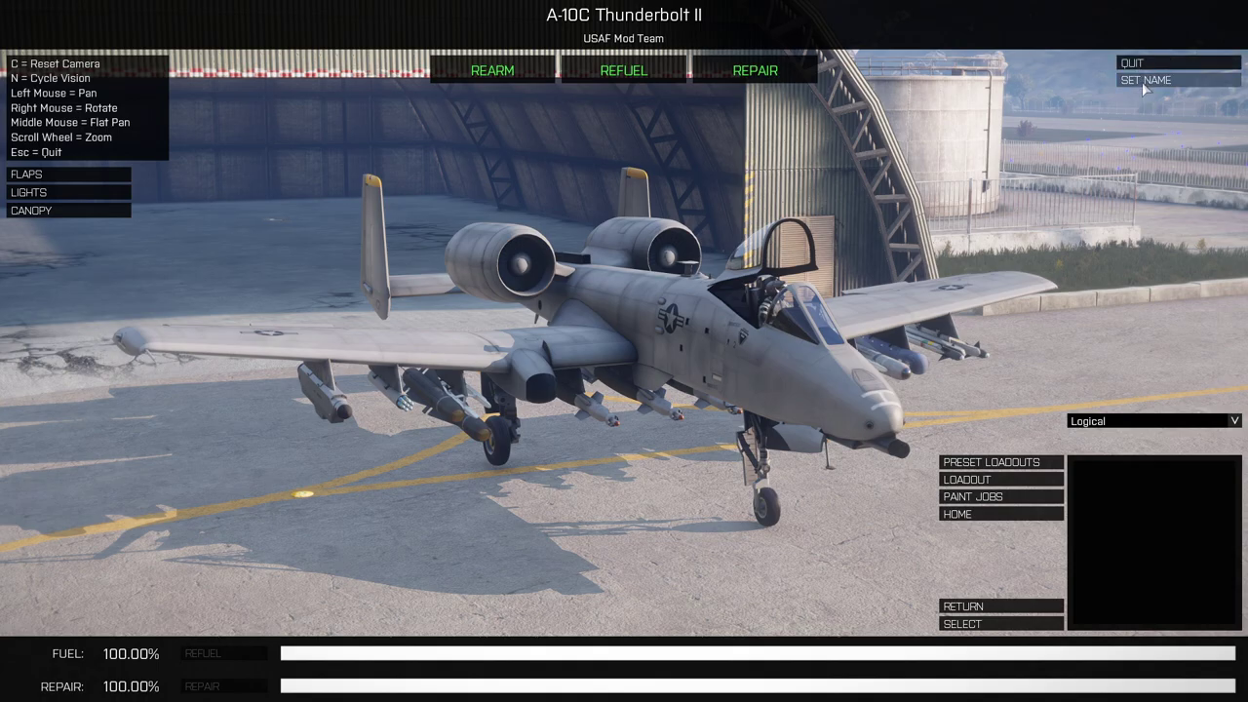
pyautogui.moveTo(926, 244); pyautogui.dragTo(1112, 180)
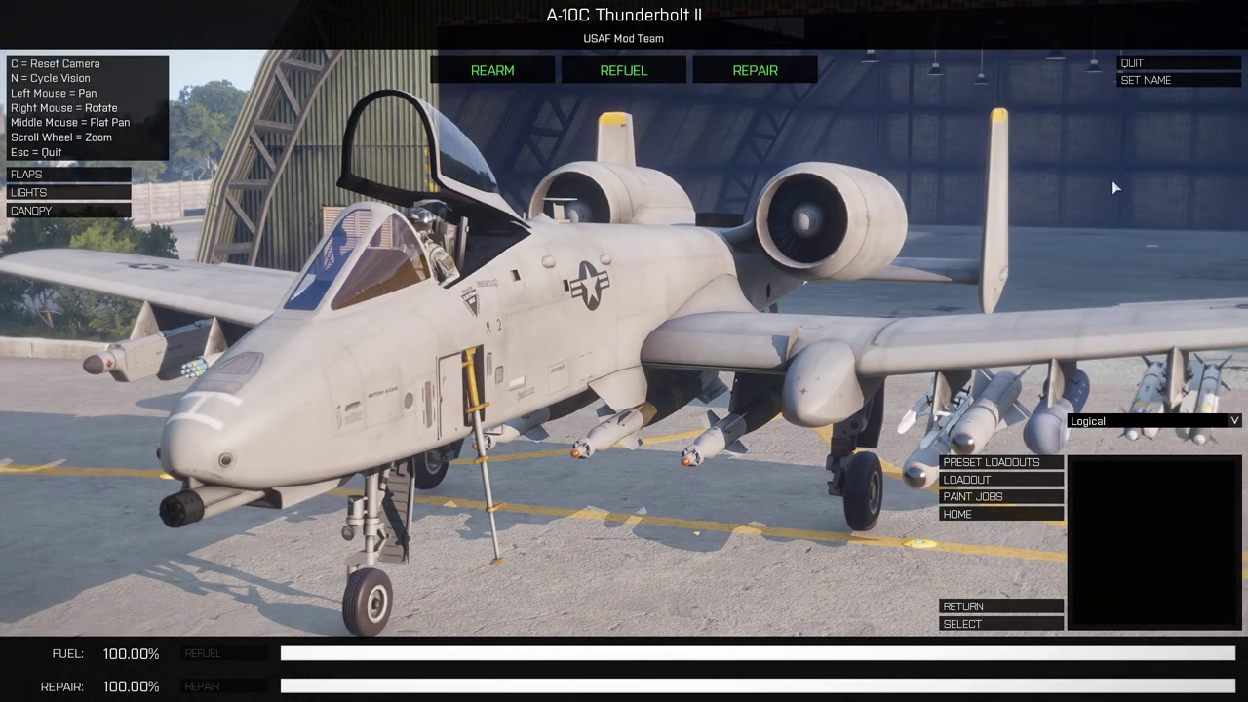
# Enter a custom name for the A-10C's nose, apply it in white, and close Name Setting.
pyautogui.click(1162, 82)
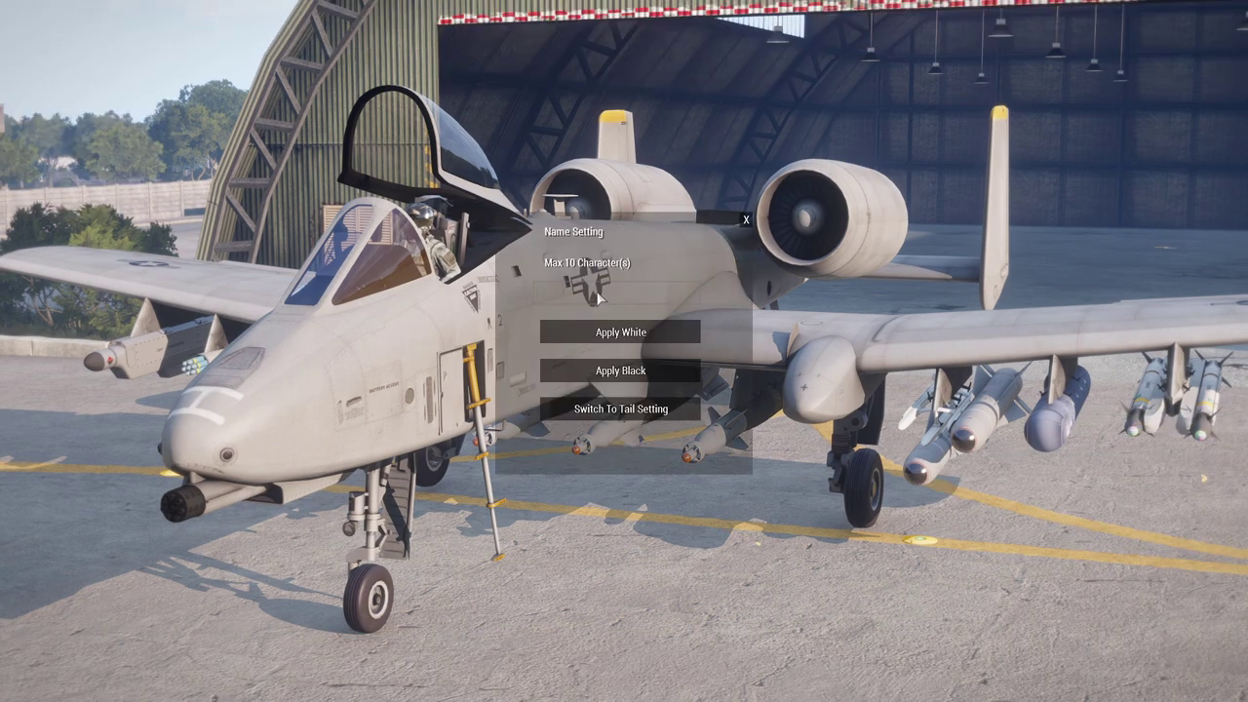
pyautogui.write('Raynor')
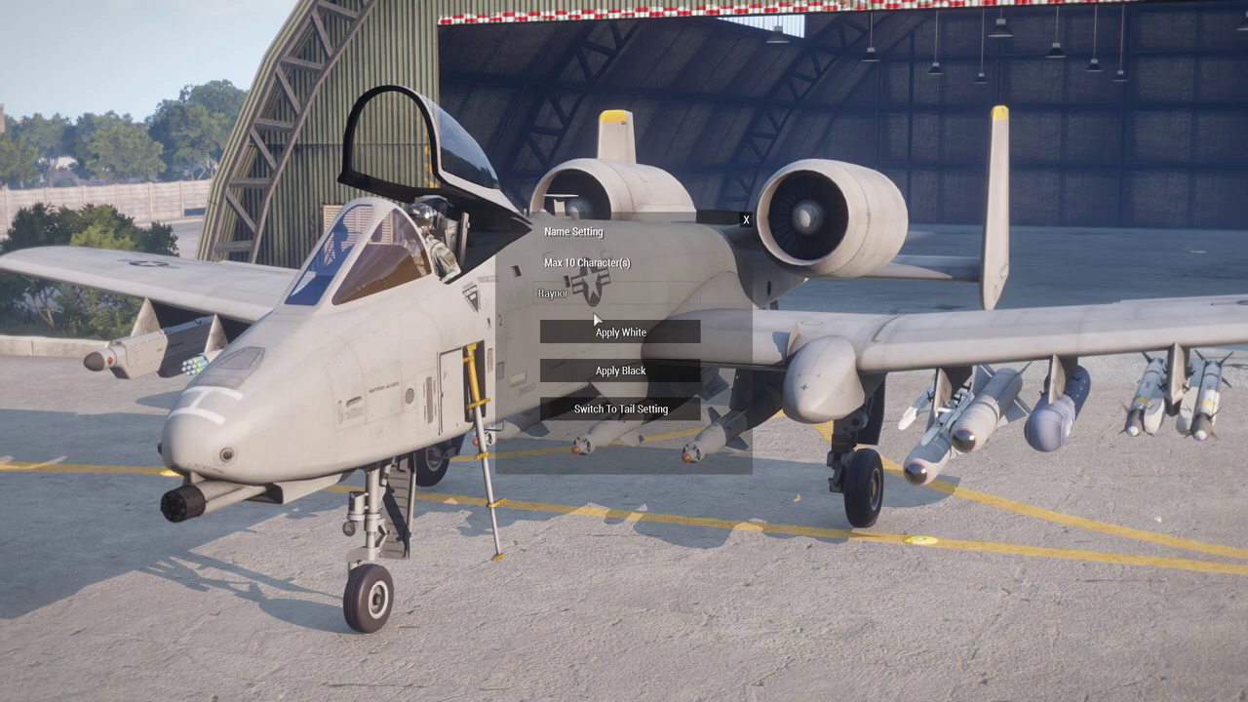
pyautogui.click(648, 334)
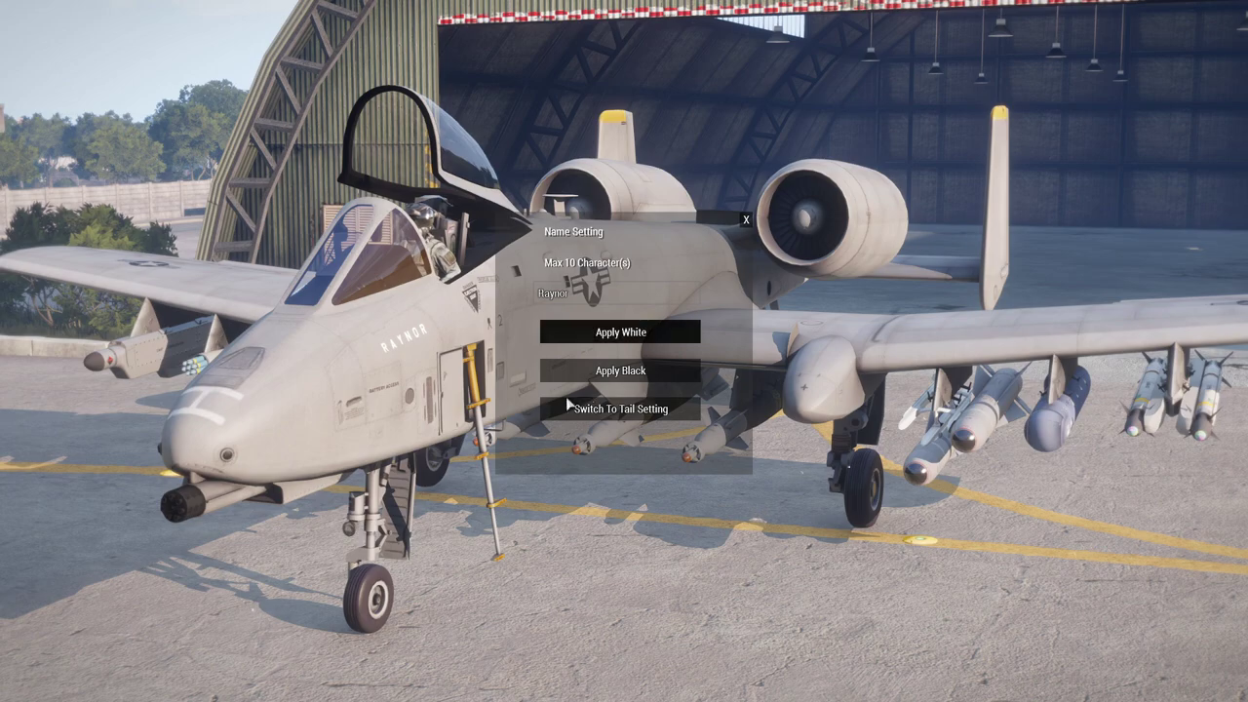
pyautogui.click(746, 220)
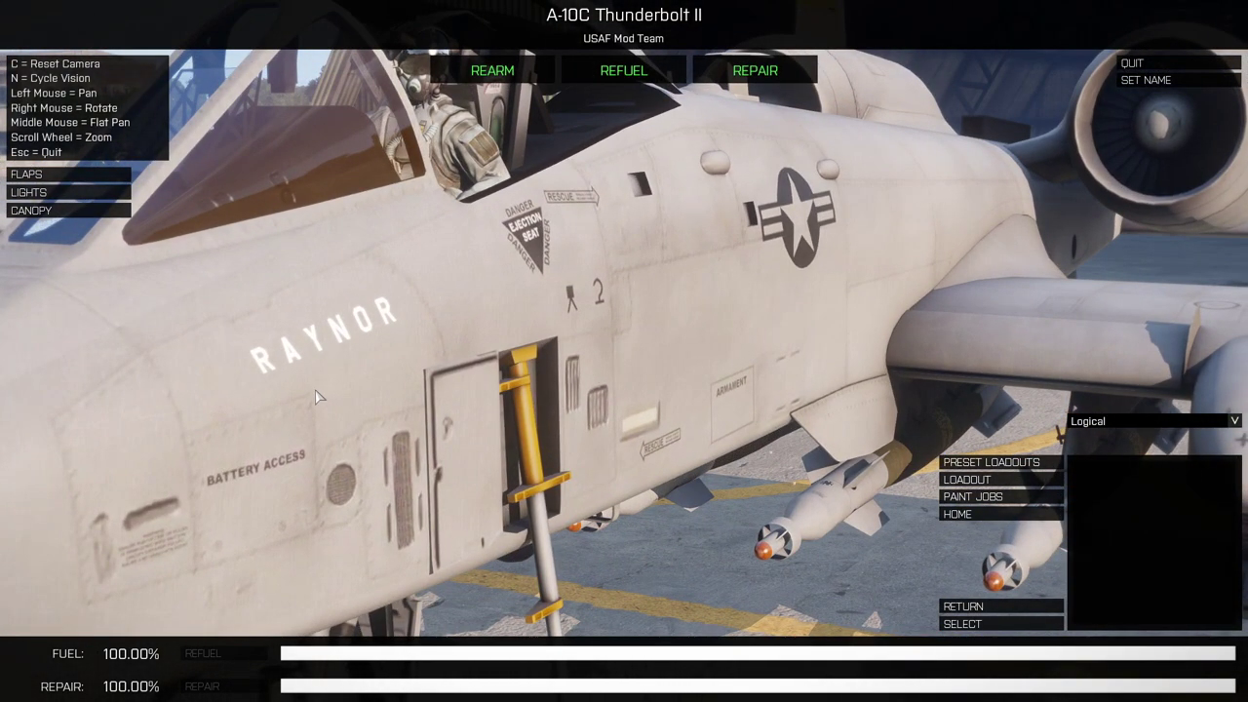
pyautogui.press('c')
pyautogui.moveTo(581, 436); pyautogui.dragTo(708, 410)
pyautogui.moveTo(866, 407); pyautogui.dragTo(1137, 531)
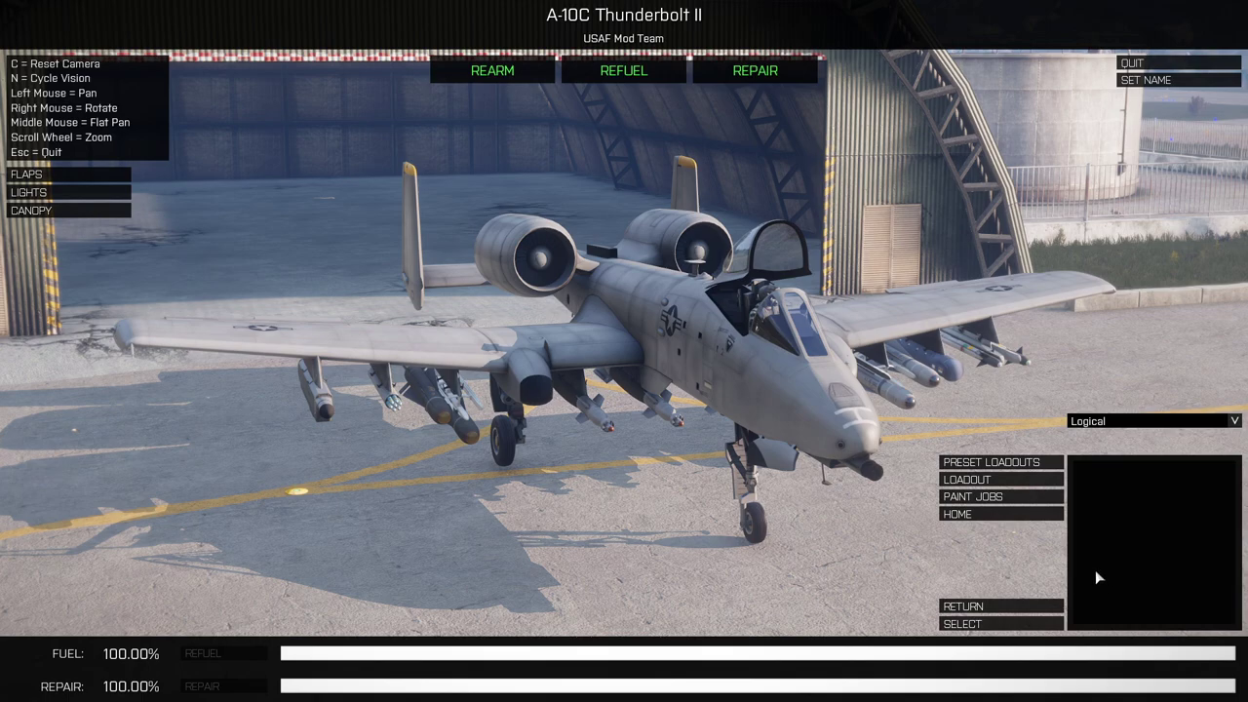
pyautogui.moveTo(927, 332); pyautogui.dragTo(875, 374)
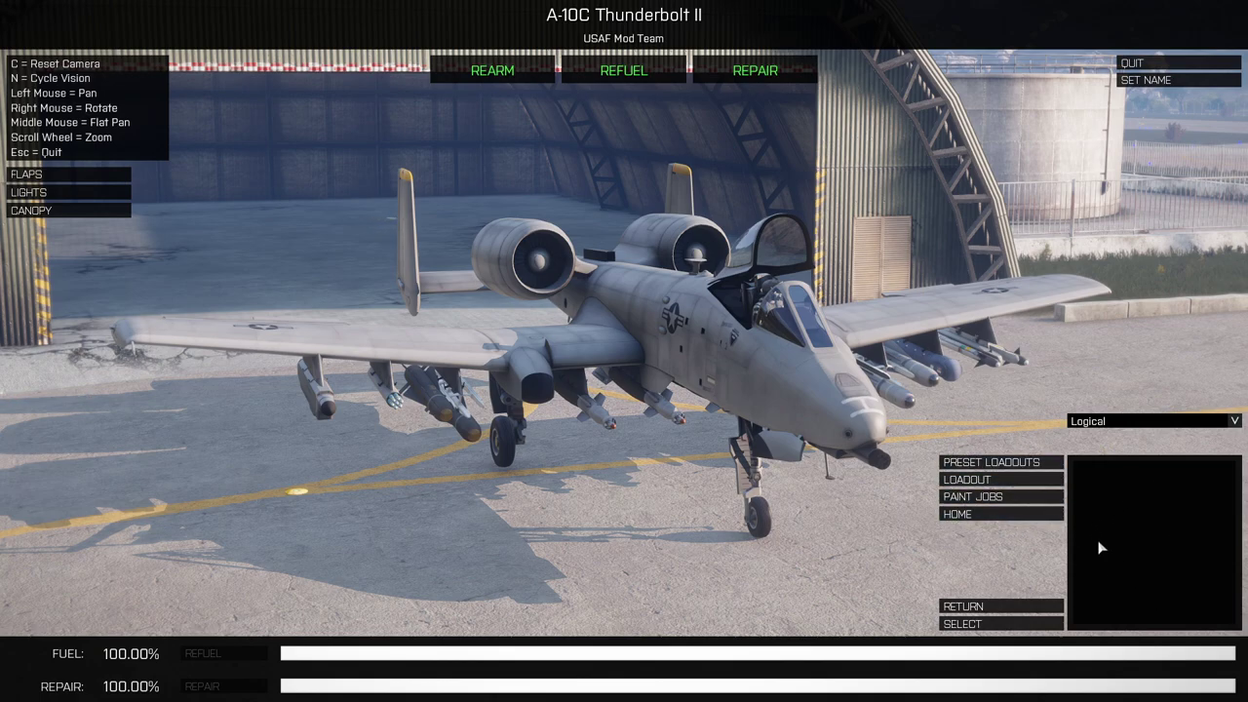
# Open Preset Loadouts and scroll through Standoff, Laser Guided, JDAM and SDB tooltips.
pyautogui.click(985, 467)
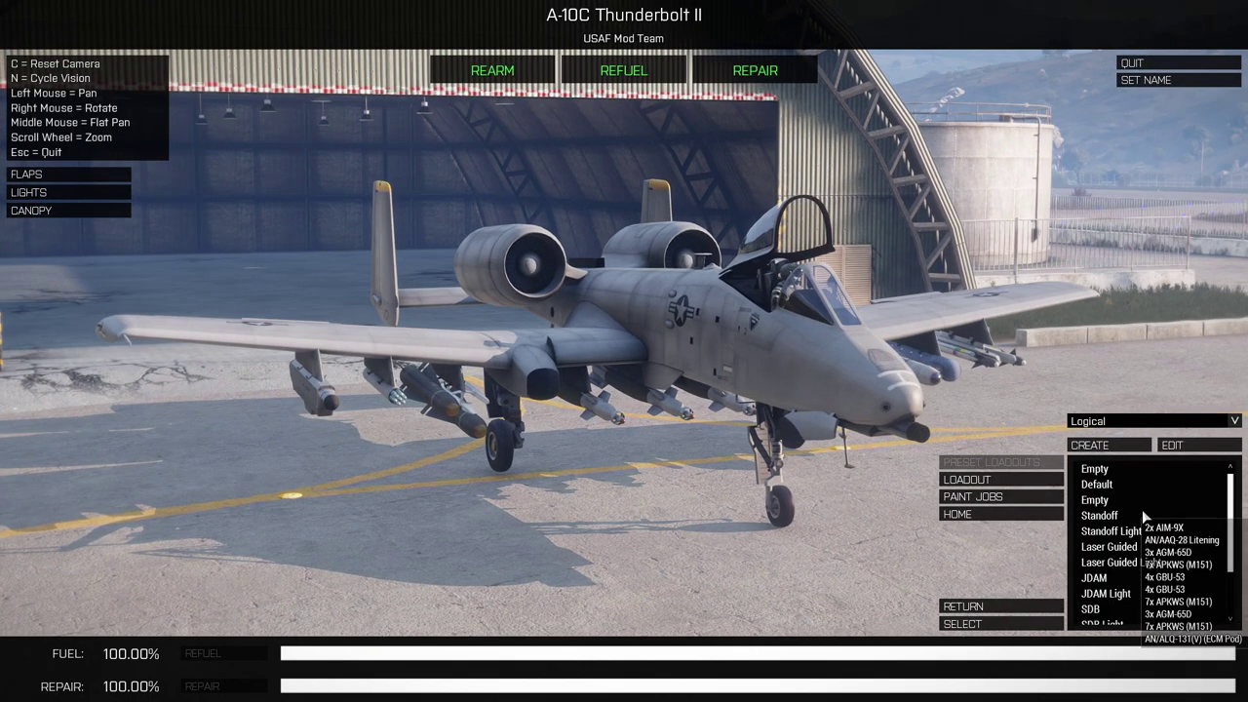
pyautogui.scroll(-2, 1156, 554)
pyautogui.scroll(2, 1156, 553)
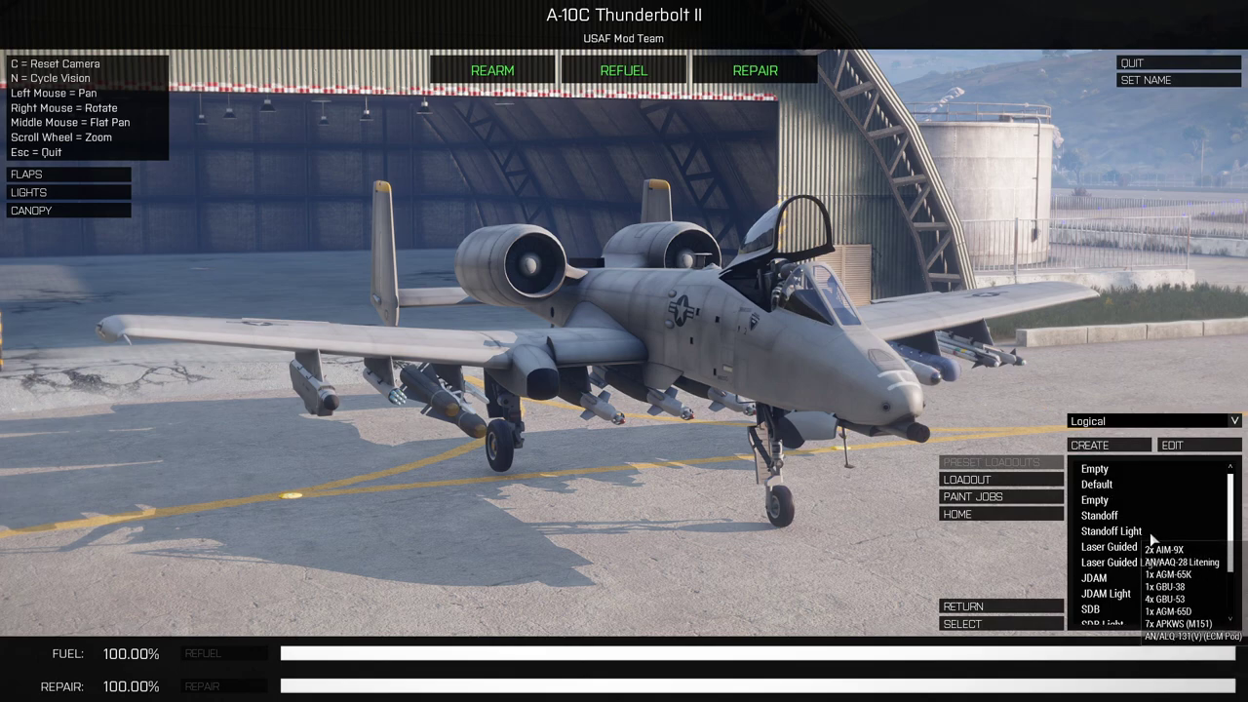
pyautogui.scroll(-2, 1149, 541)
pyautogui.scroll(2, 1145, 551)
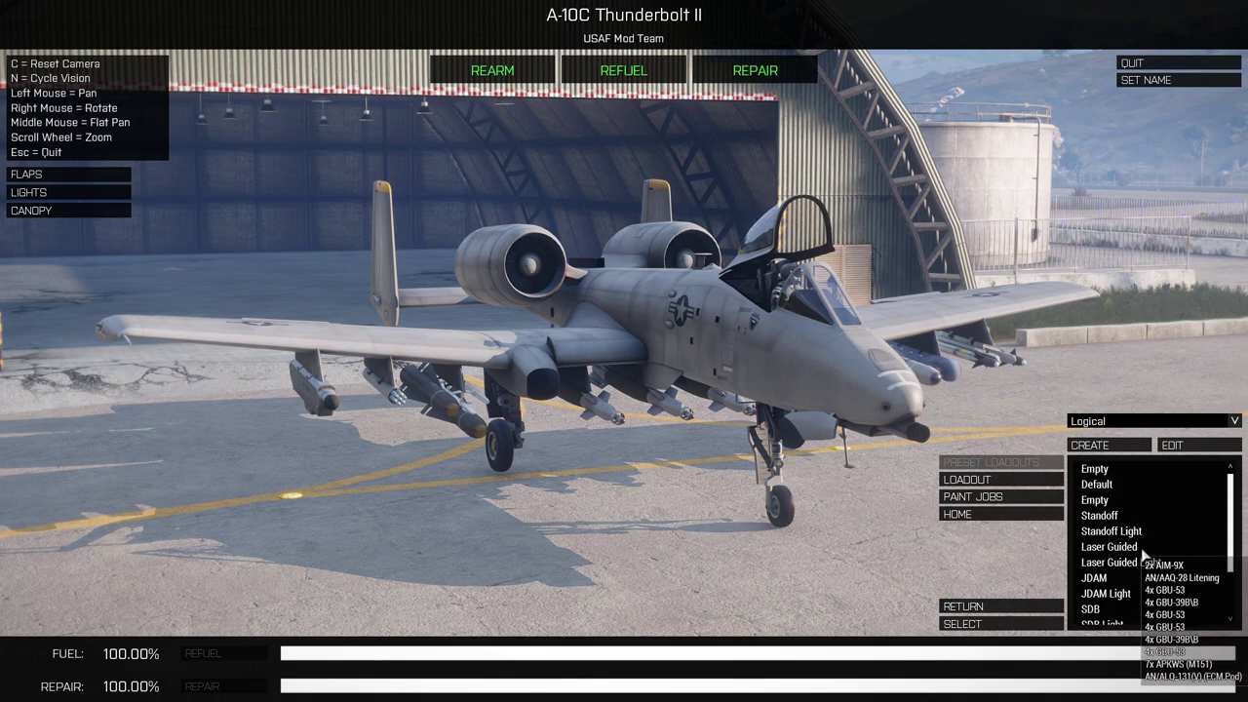
pyautogui.scroll(-2, 1145, 554)
pyautogui.scroll(2, 1143, 554)
pyautogui.scroll(-2, 1151, 527)
pyautogui.scroll(2, 1153, 524)
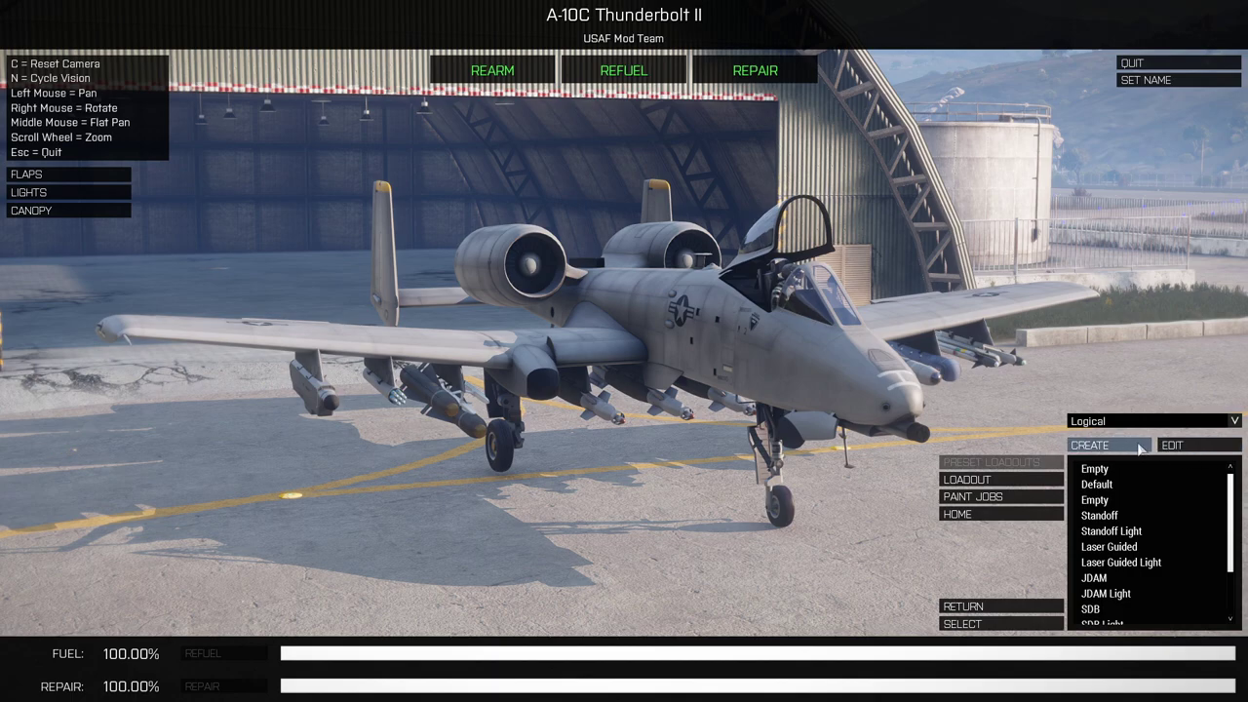
# Continue browsing the preset loadout tooltips and reset the camera to the showcase view.
pyautogui.scroll(2, 684, 394)
pyautogui.scroll(-2, 698, 397)
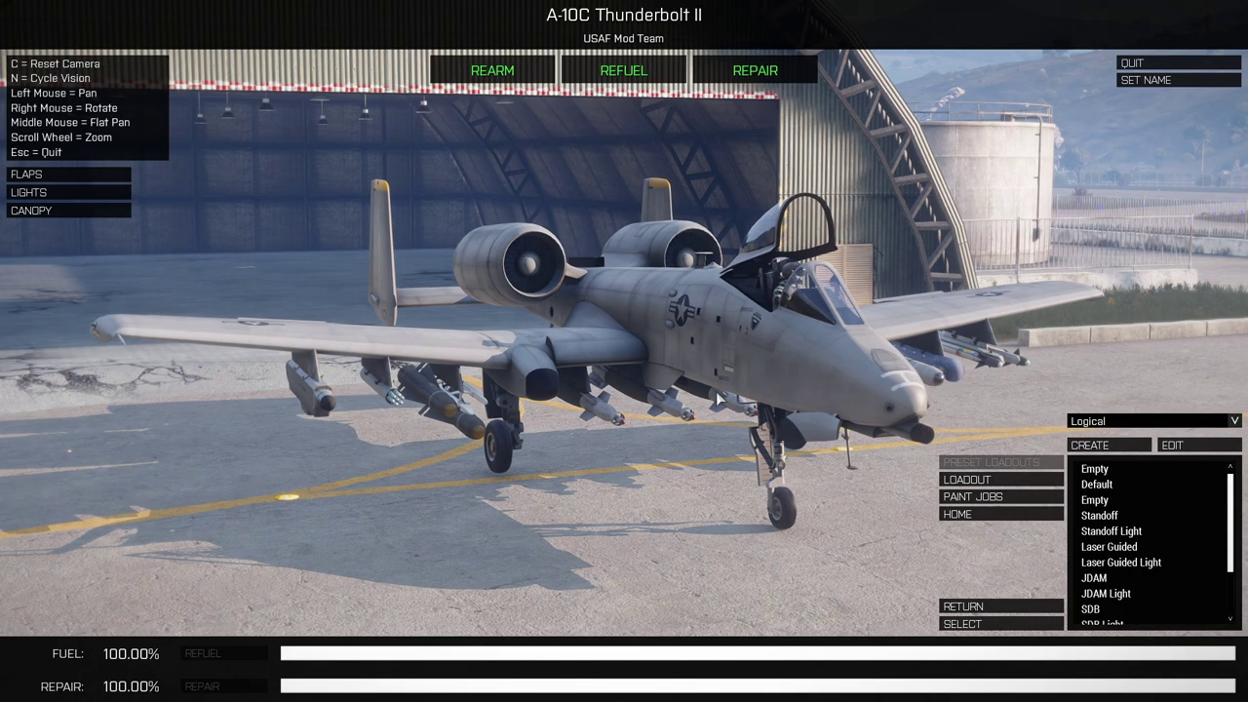
pyautogui.scroll(2, 733, 380)
pyautogui.scroll(-1, 733, 380)
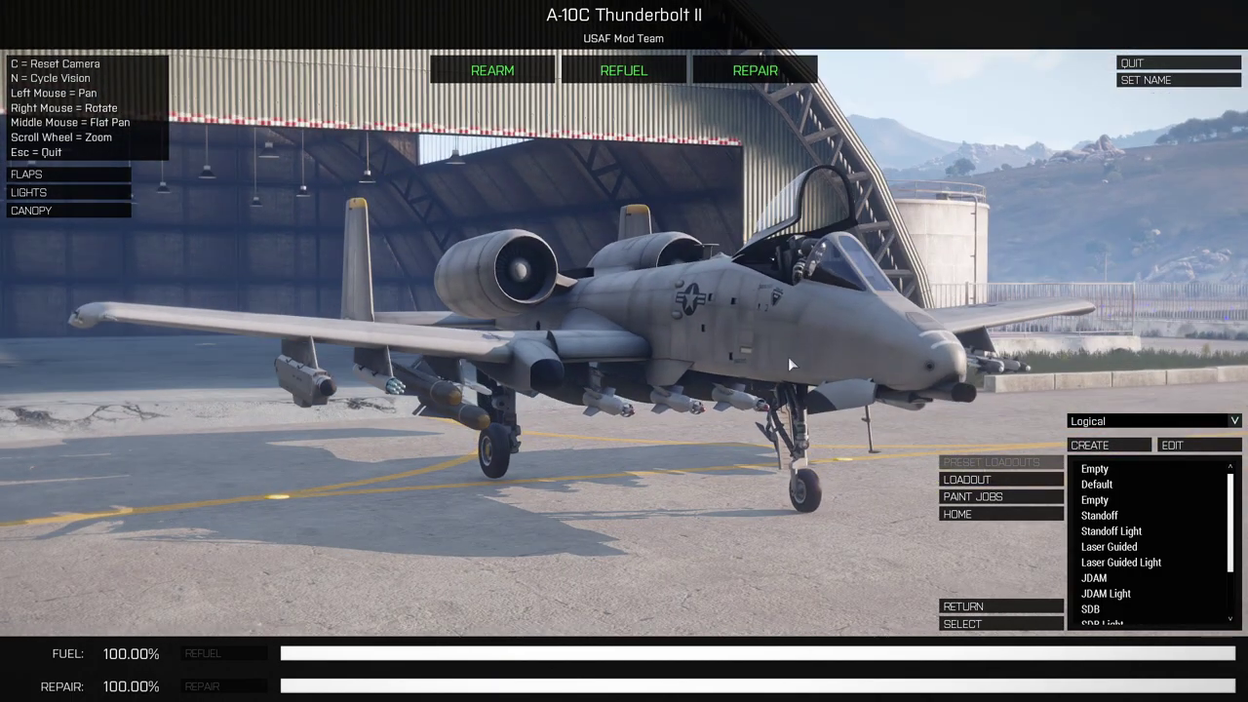
pyautogui.press('c')
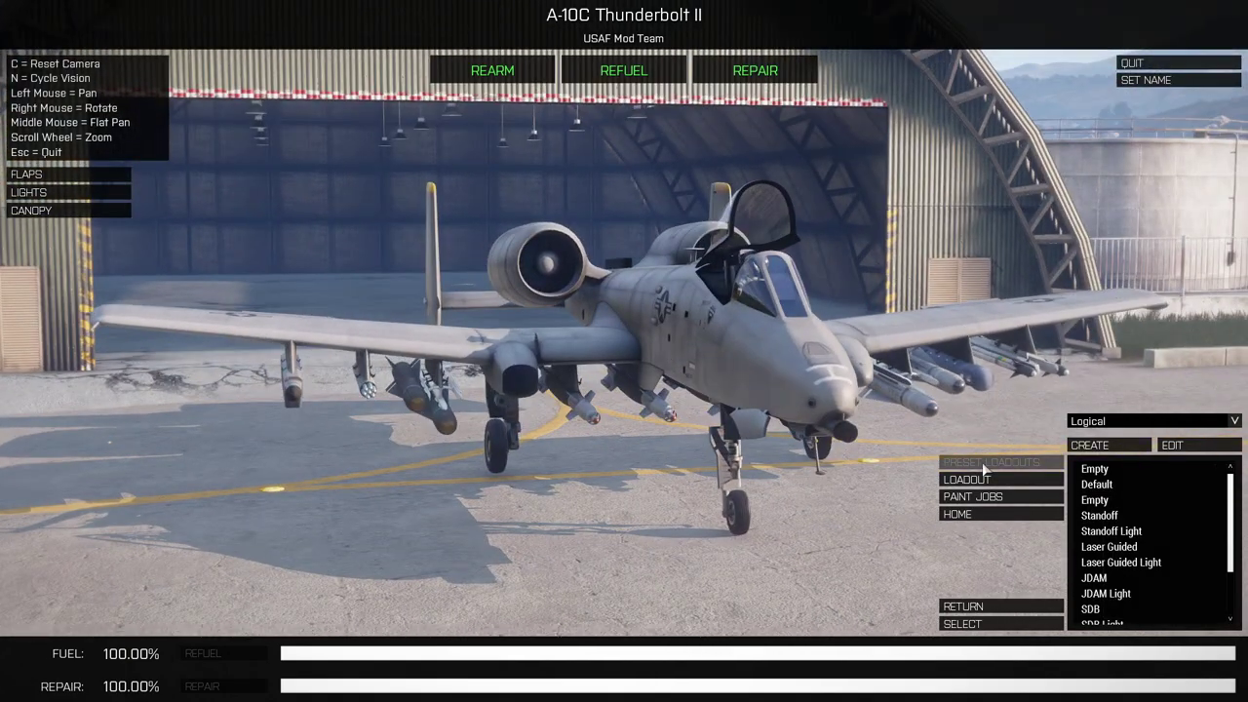
pyautogui.scroll(1, 907, 410)
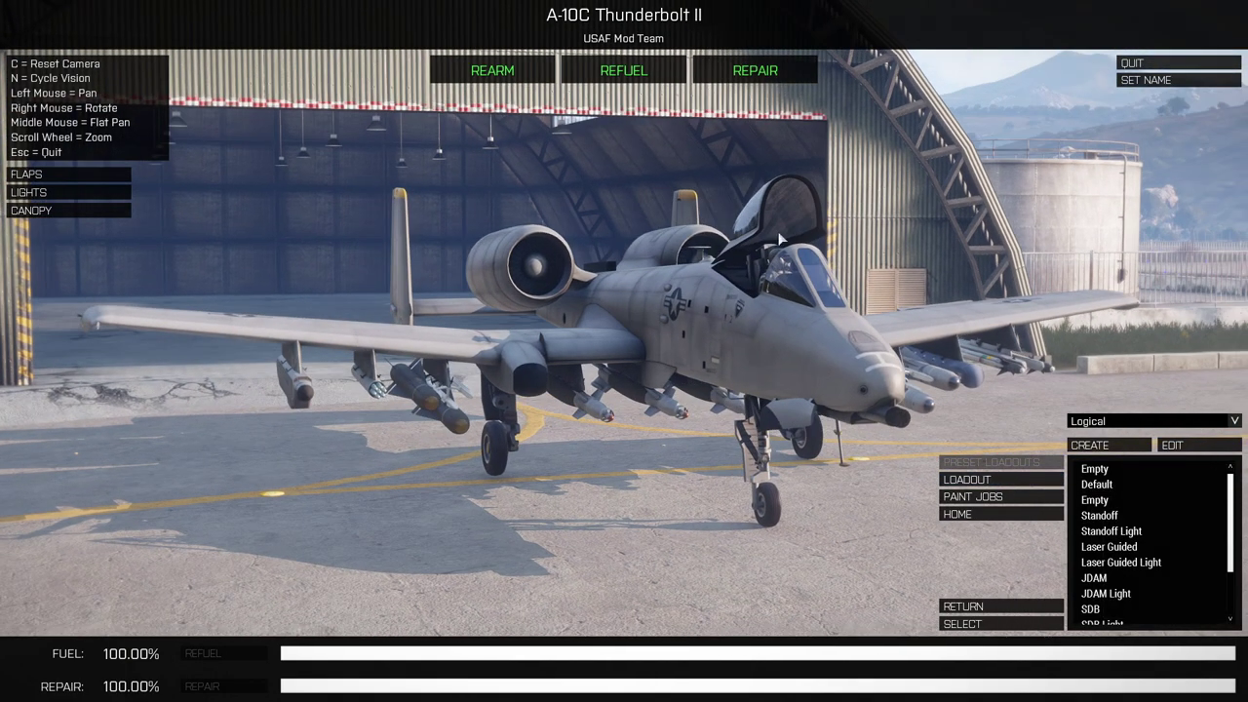
# Save the A-10C's current weapons as a new preset with a CAS loadout name.
pyautogui.click(1090, 445)
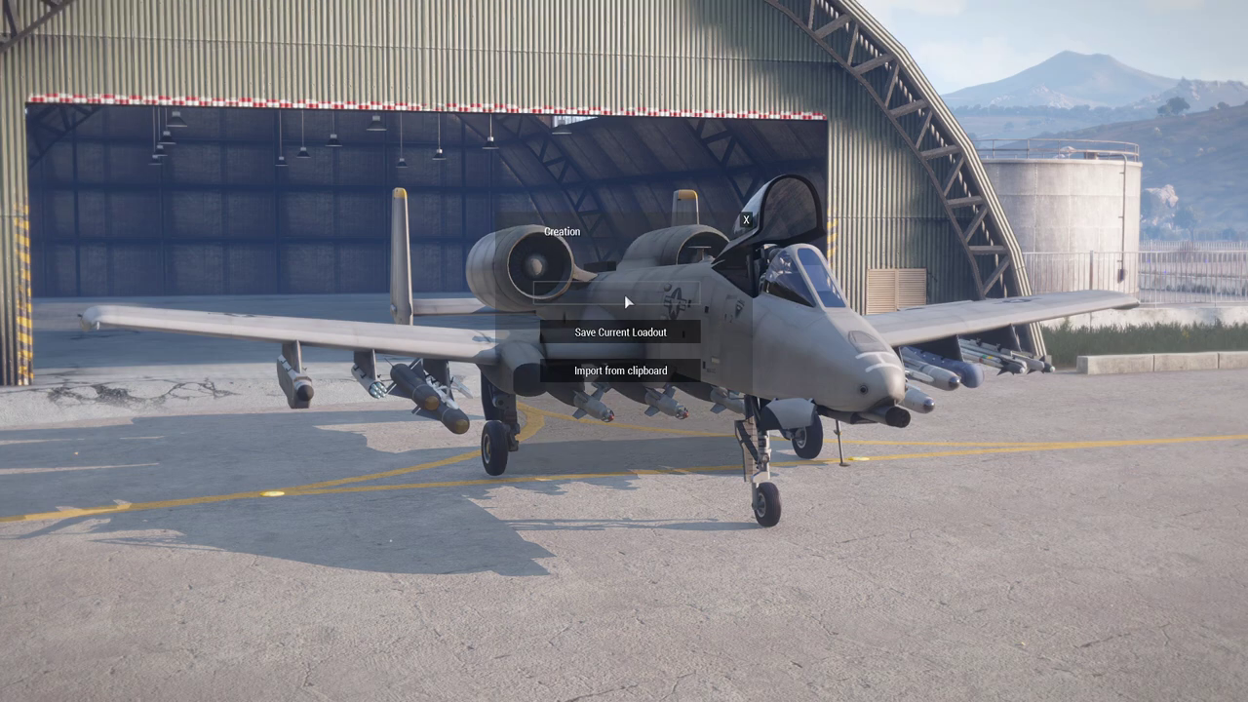
pyautogui.write('Rano')
pyautogui.press('BackSpace')
pyautogui.press('BackSpace')
pyautogui.write("ynor's C")
pyautogui.click(631, 334)
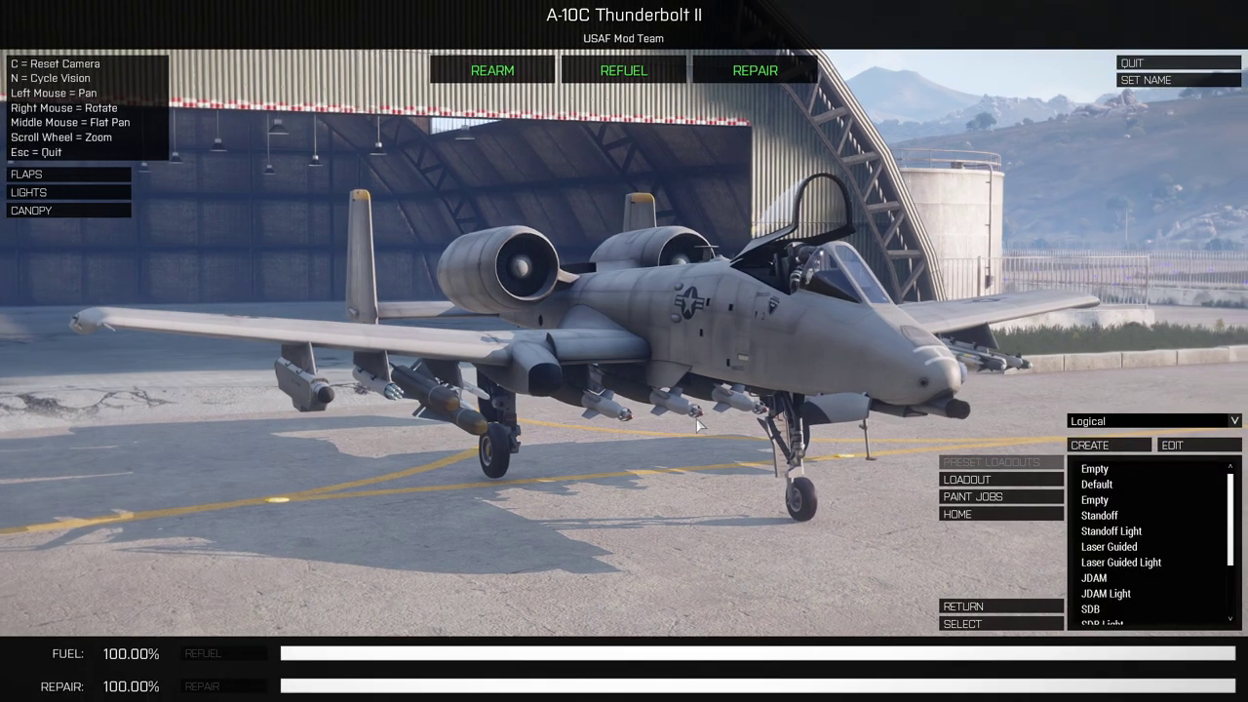
pyautogui.scroll(-5, 1093, 565)
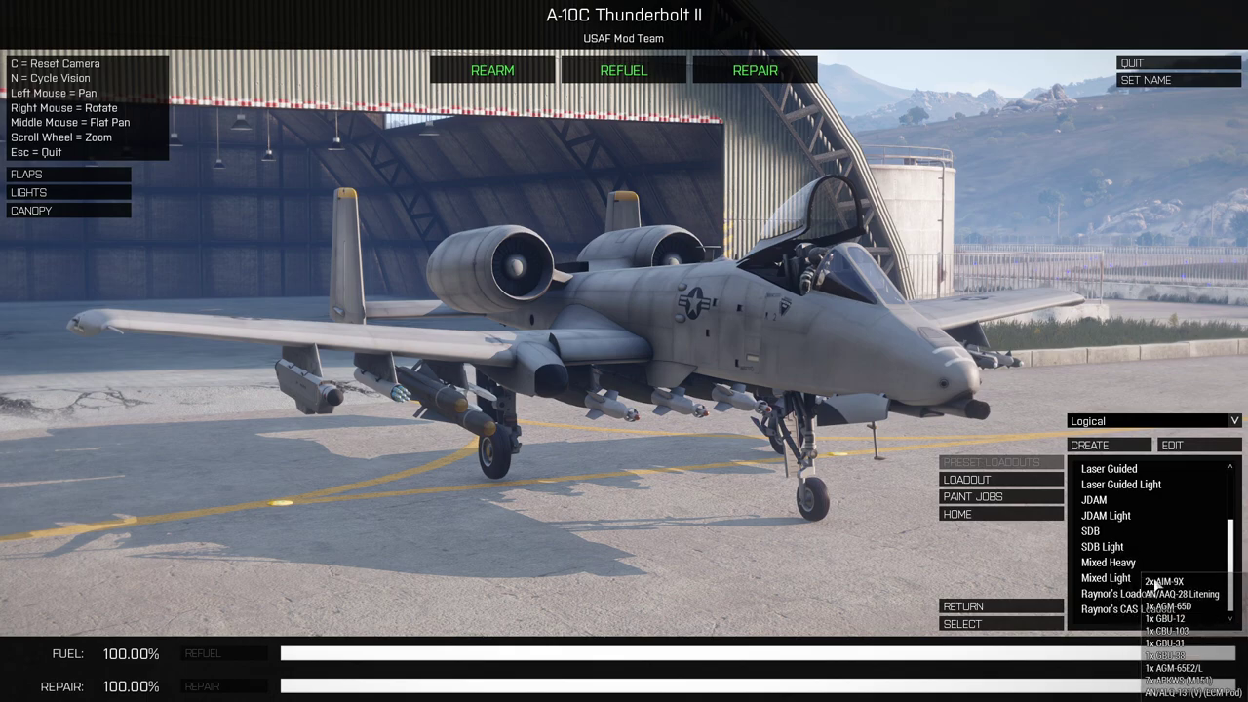
pyautogui.click(1109, 593)
pyautogui.click(1172, 445)
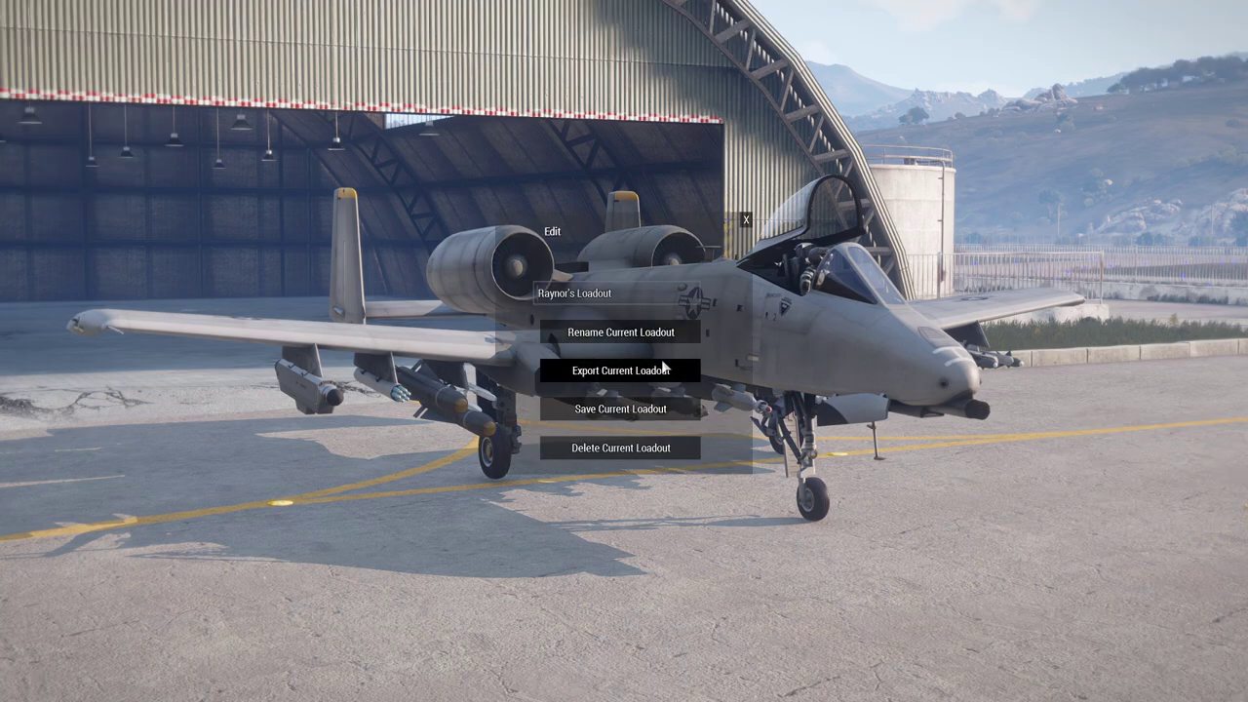
pyautogui.click(748, 221)
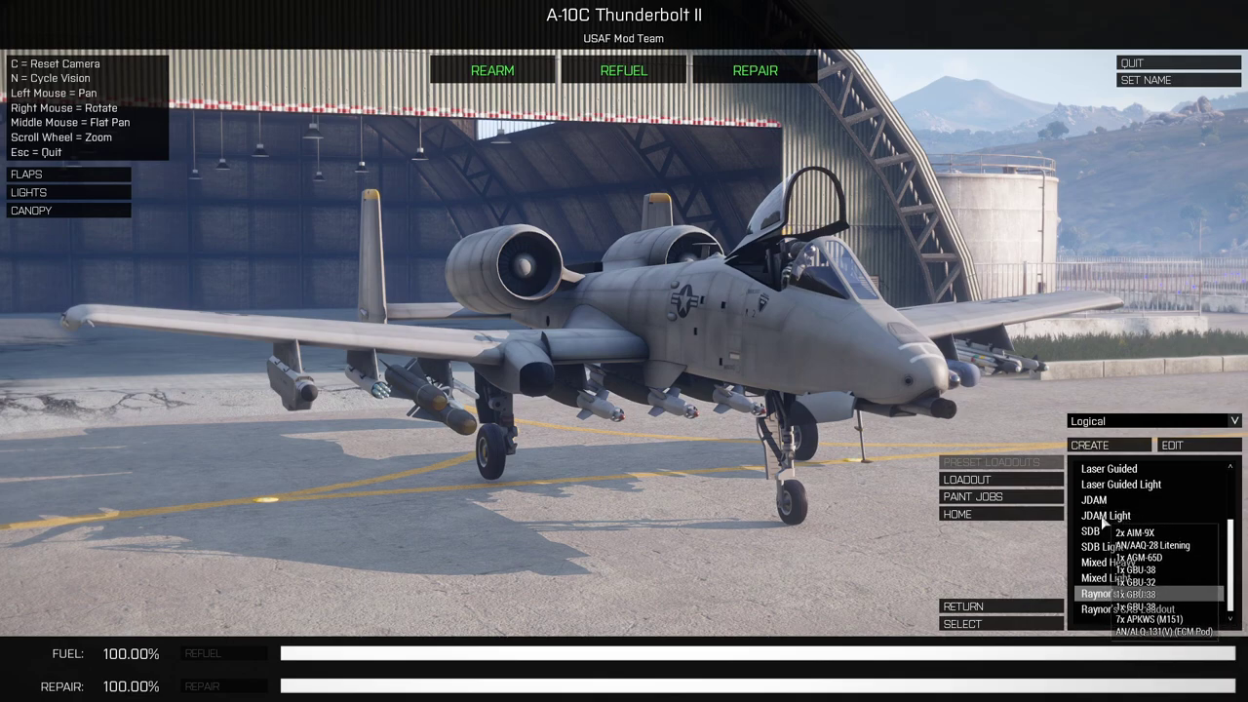
pyautogui.scroll(5, 1103, 532)
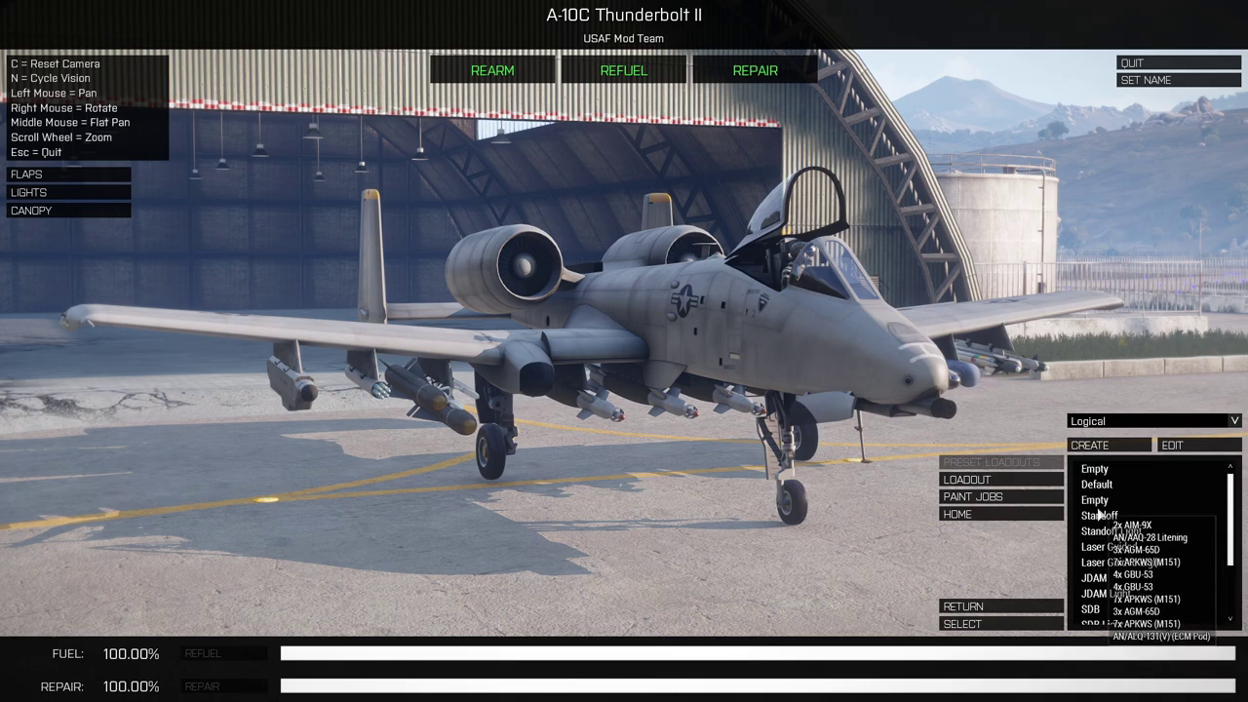
# List the A-10C's Hard Points 1–11 and select Hard Point 5.
pyautogui.click(991, 479)
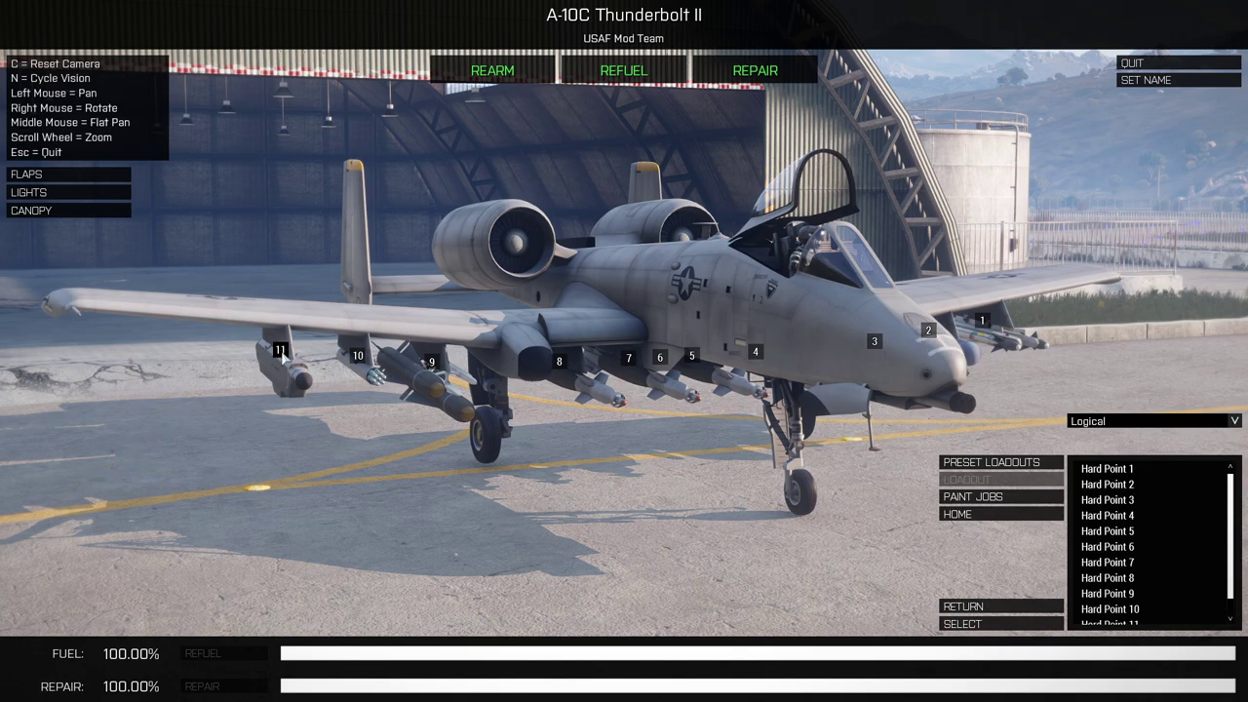
pyautogui.scroll(-1, 1141, 522)
pyautogui.scroll(1, 1156, 546)
pyautogui.click(1107, 531)
pyautogui.scroll(5, 571, 433)
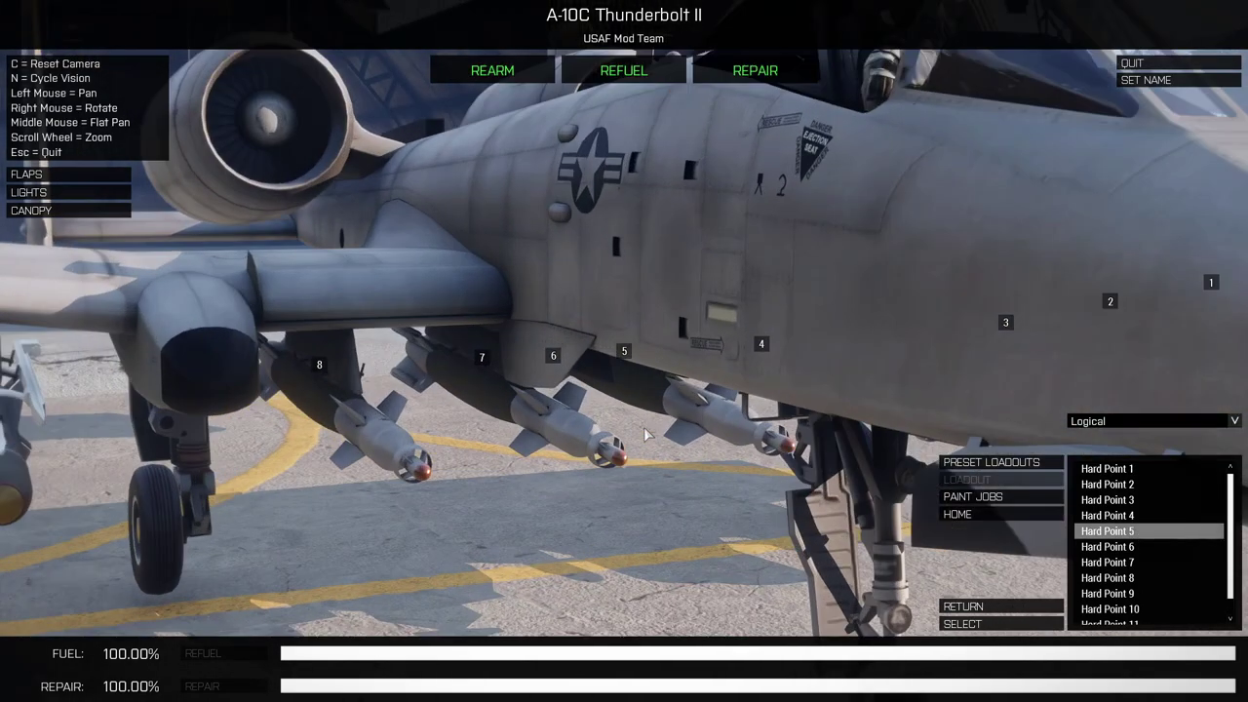
pyautogui.scroll(-5, 685, 465)
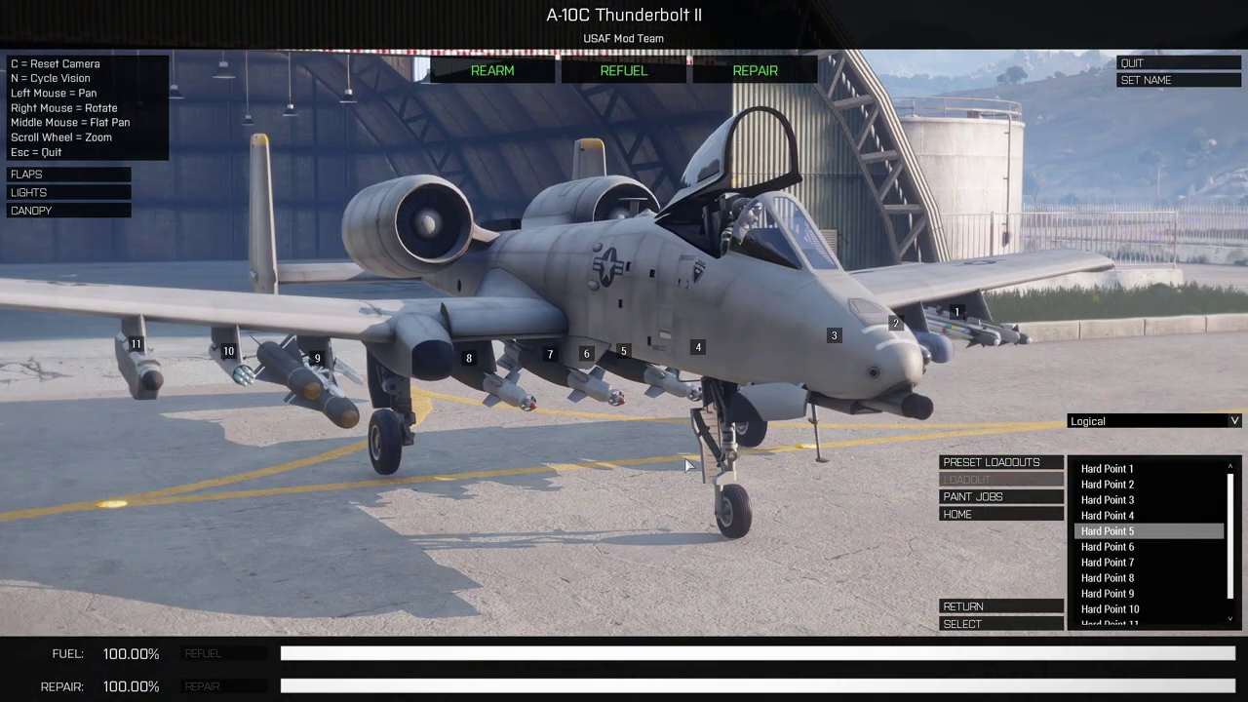
# Select pylon 8 and load a single GBU-24 onto it.
pyautogui.click(469, 359)
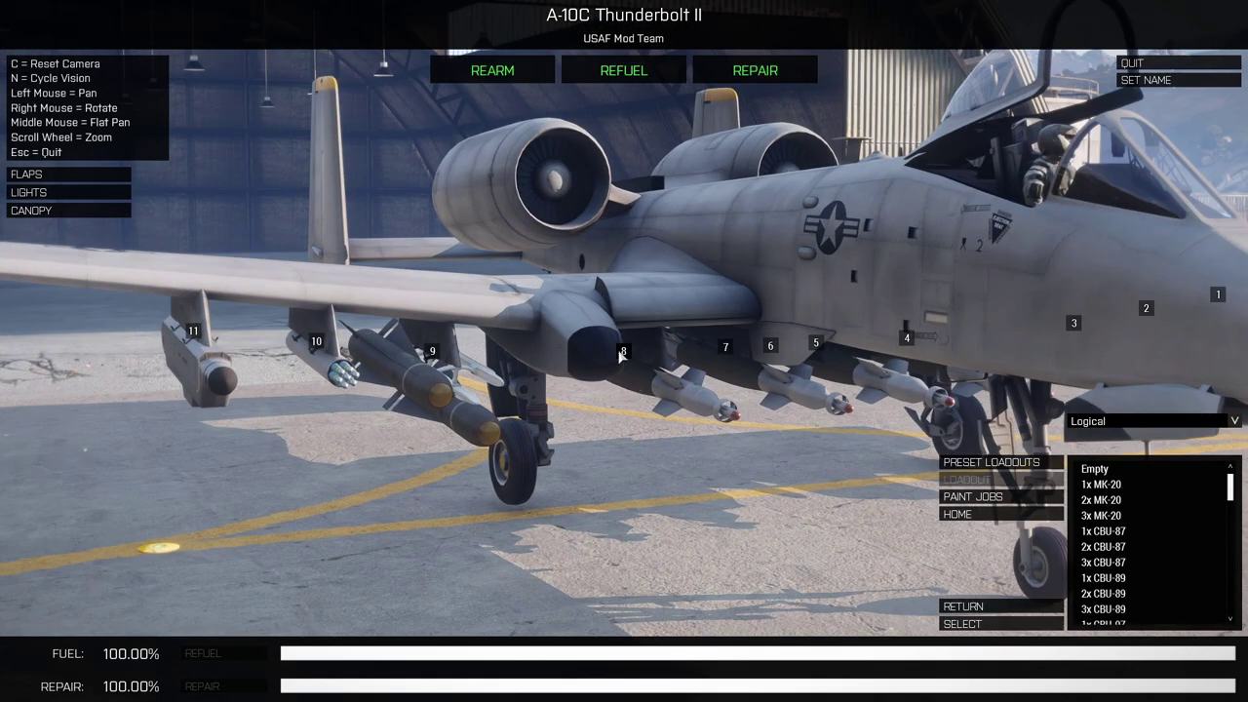
pyautogui.click(623, 352)
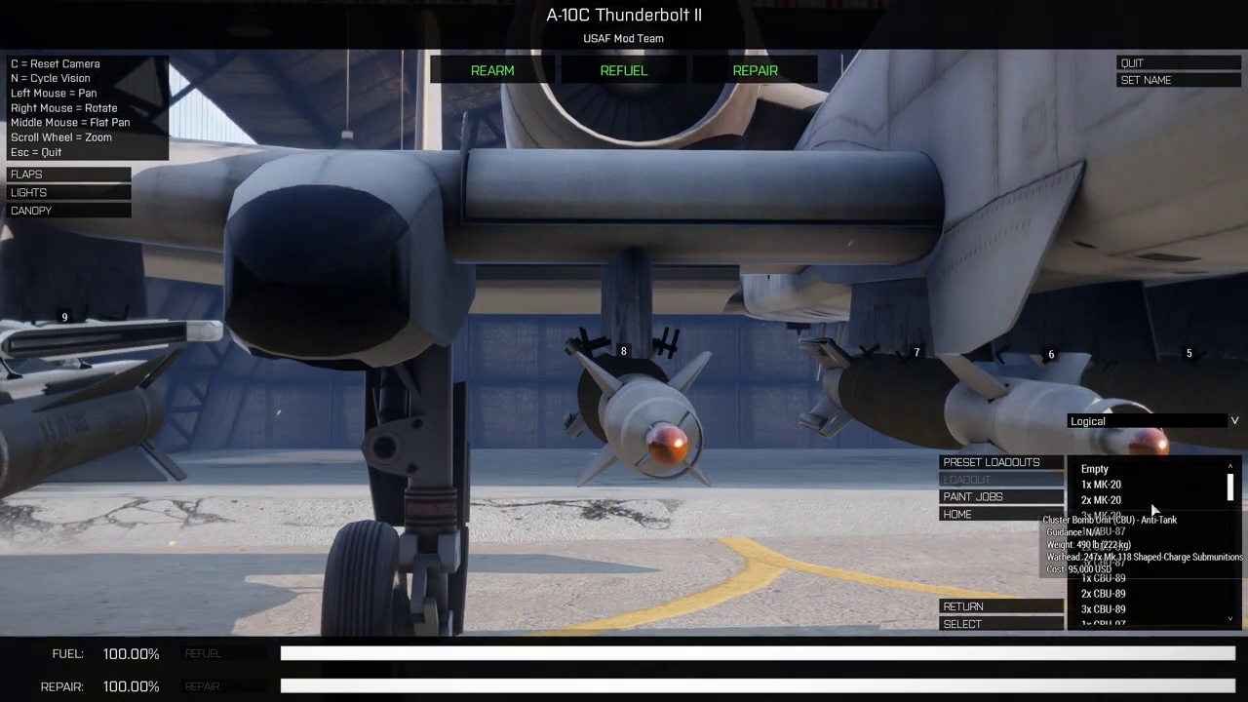
pyautogui.moveTo(877, 459); pyautogui.dragTo(925, 466)
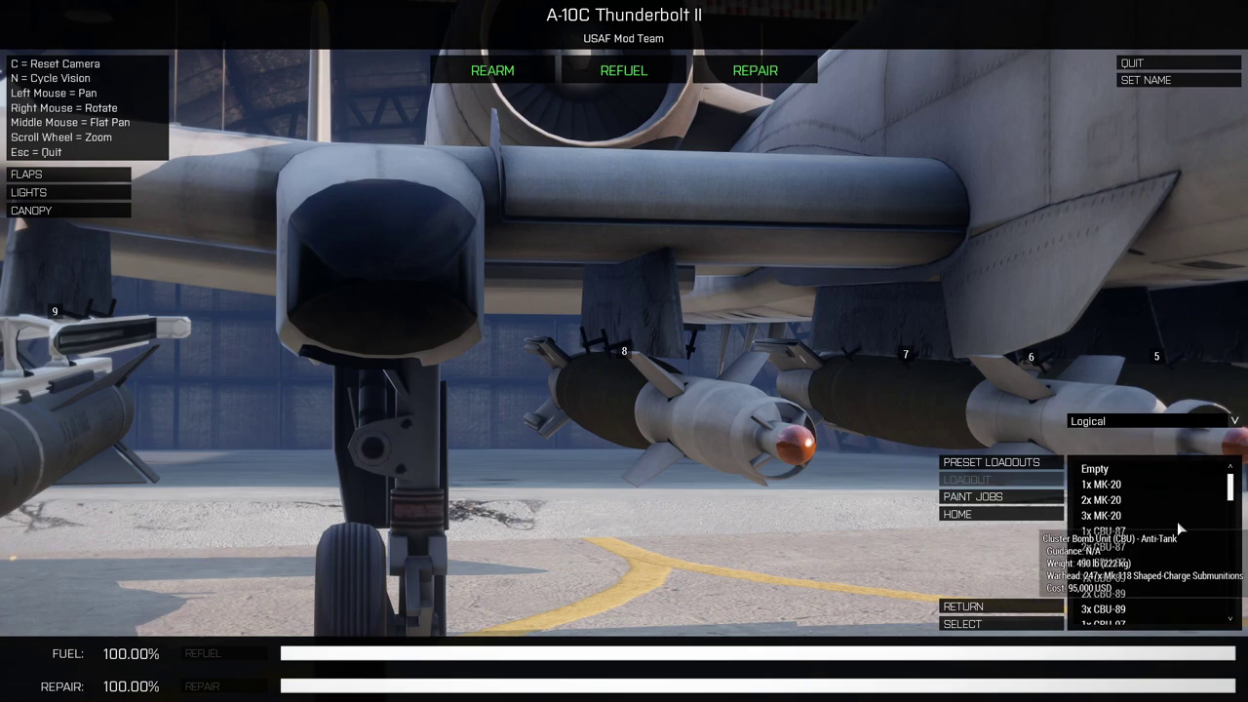
pyautogui.scroll(-8, 1175, 527)
pyautogui.scroll(-5, 1171, 531)
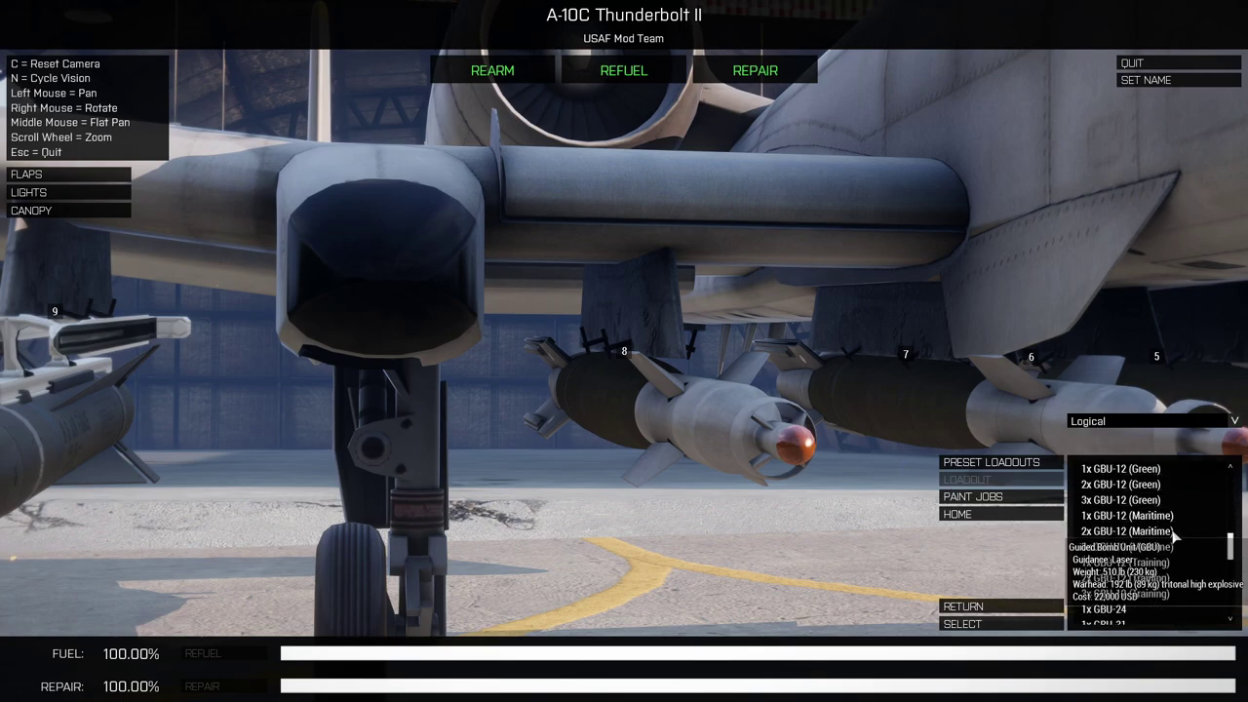
pyautogui.click(1121, 546)
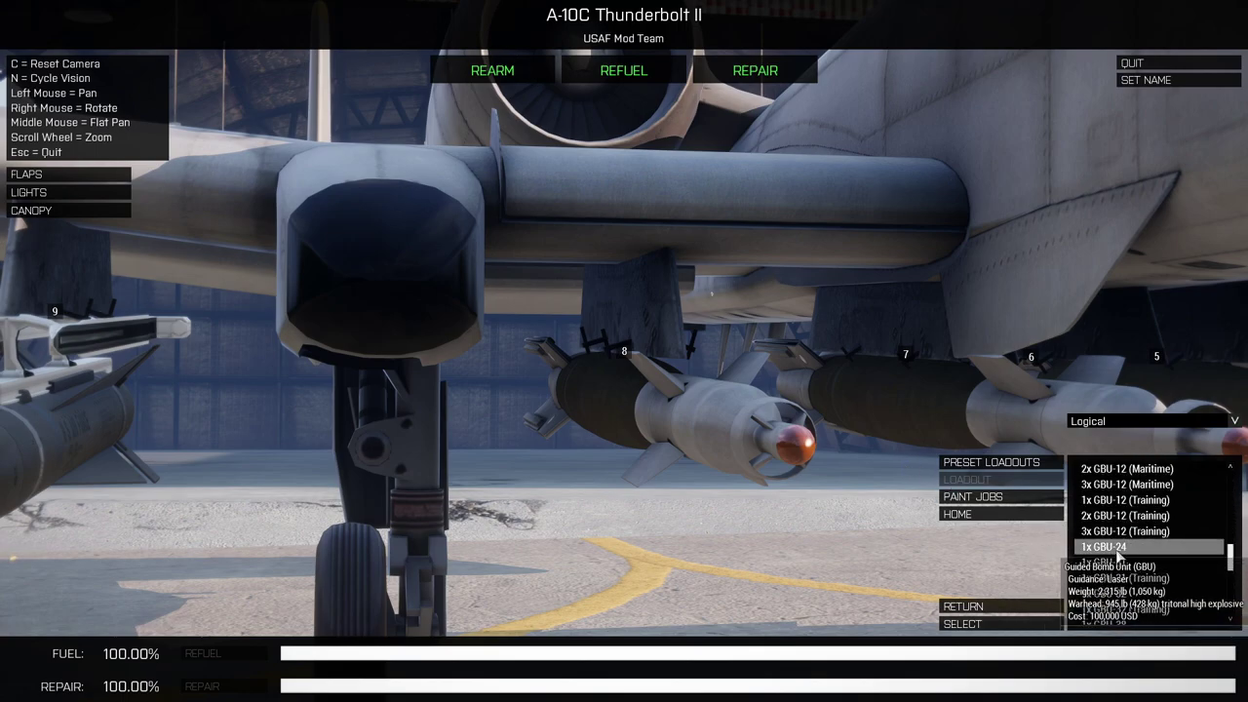
# Replace pylon 8's weapon with a single GBU-31 and open the Logical sort dropdown.
pyautogui.press('c')
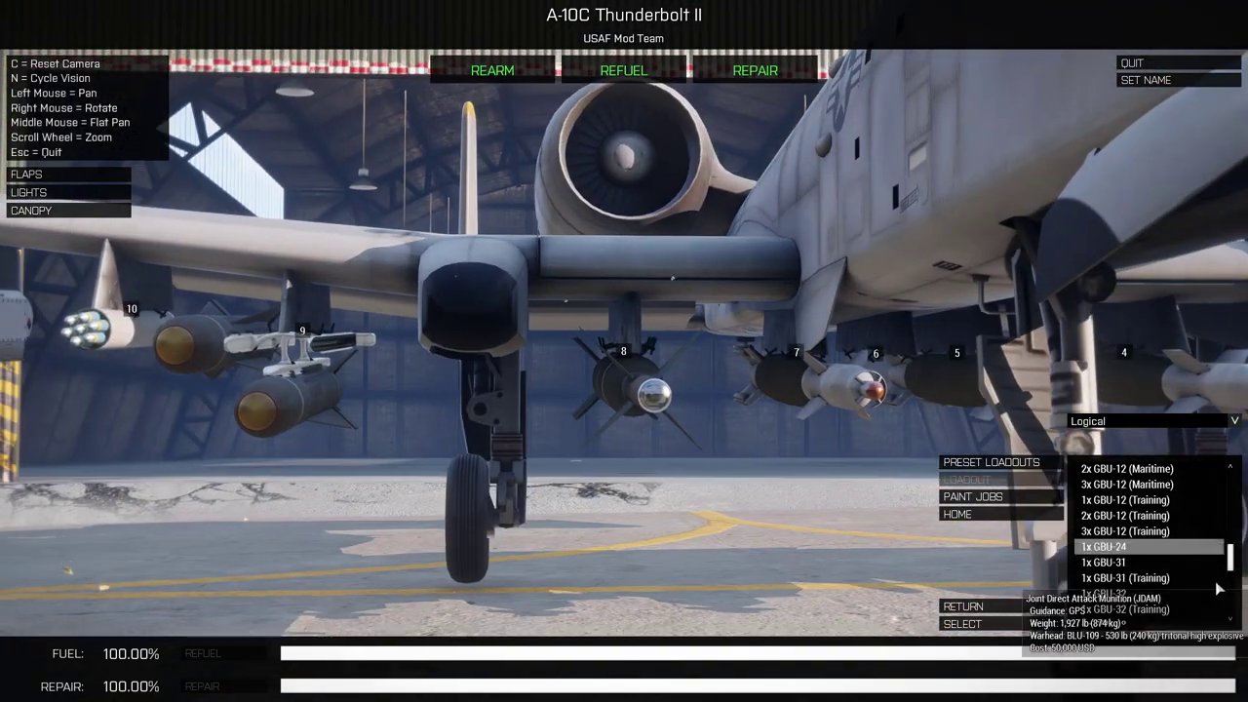
pyautogui.click(1121, 563)
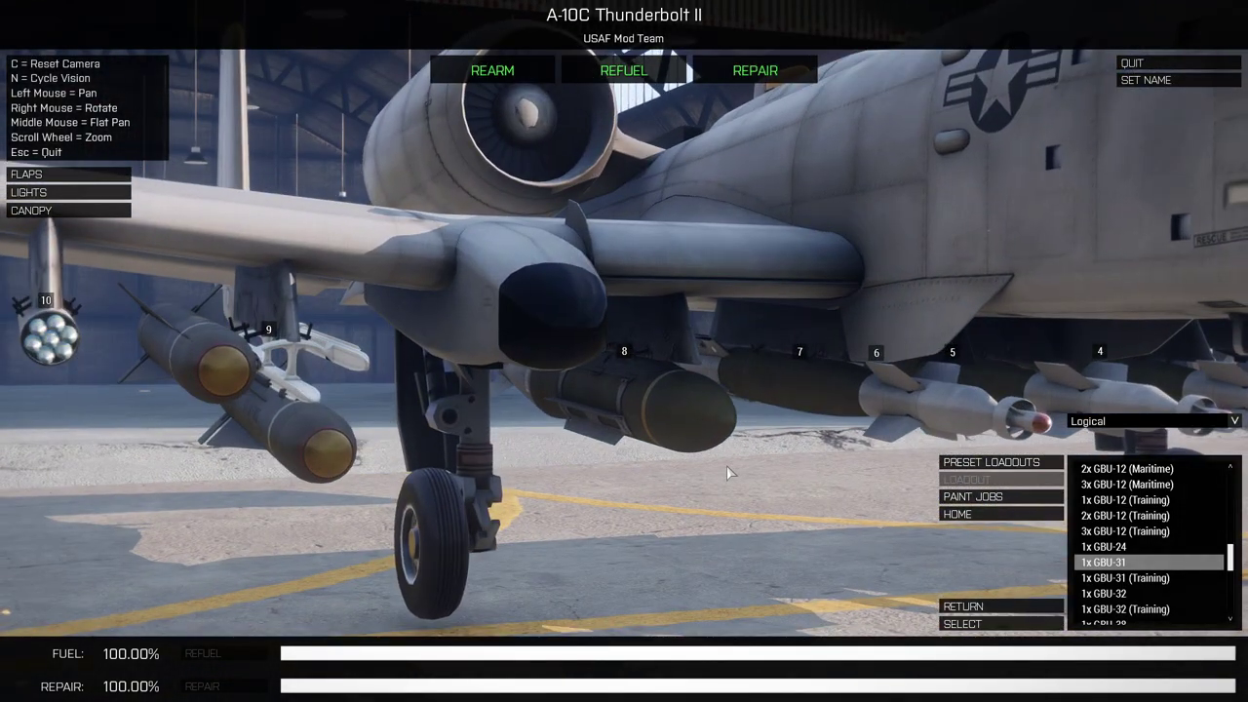
pyautogui.click(1138, 425)
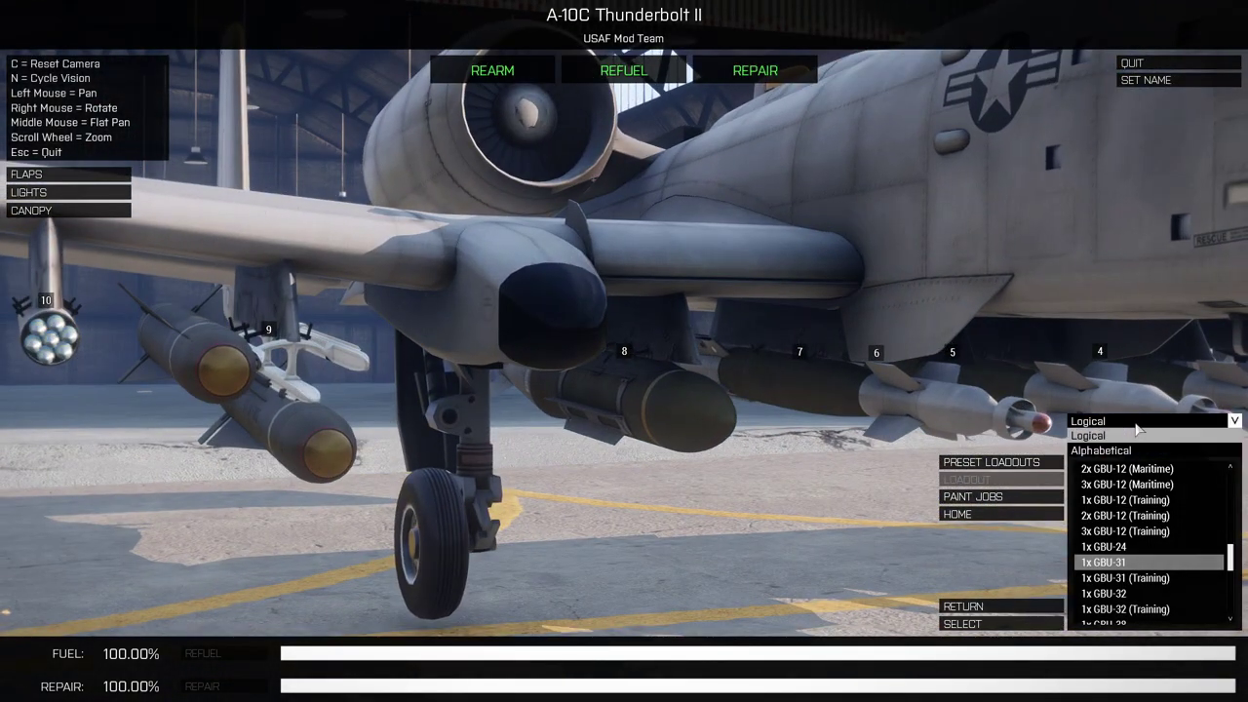
# Change the A-10C's weapon list sort order from Logical to Alphabetical.
pyautogui.click(1082, 436)
pyautogui.scroll(3, 878, 468)
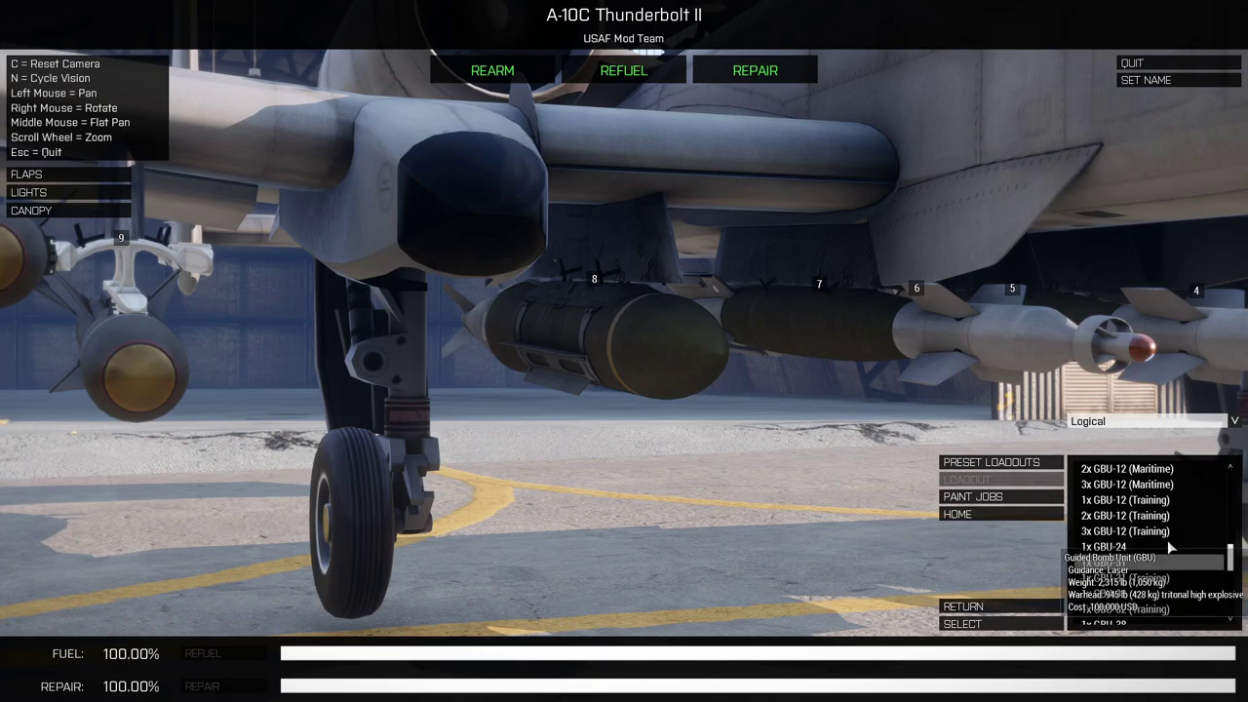
pyautogui.click(1117, 425)
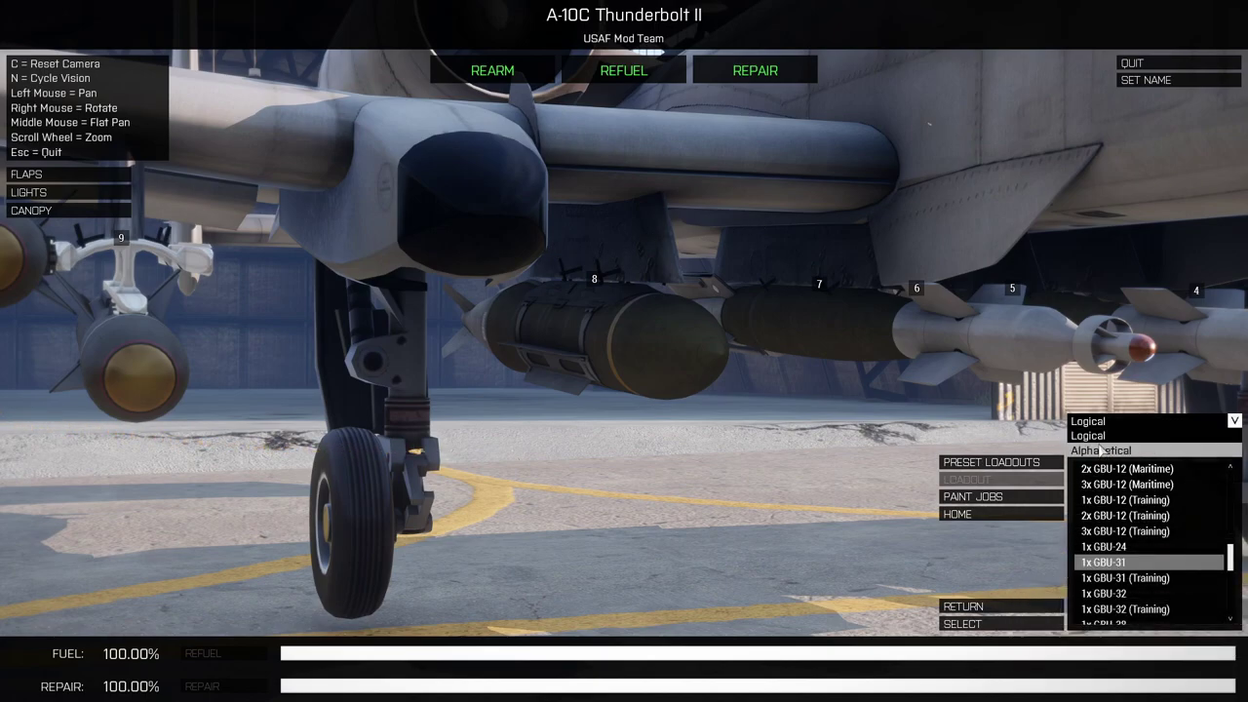
pyautogui.click(1087, 436)
pyautogui.moveTo(1151, 577)
pyautogui.scroll(3, 1132, 556)
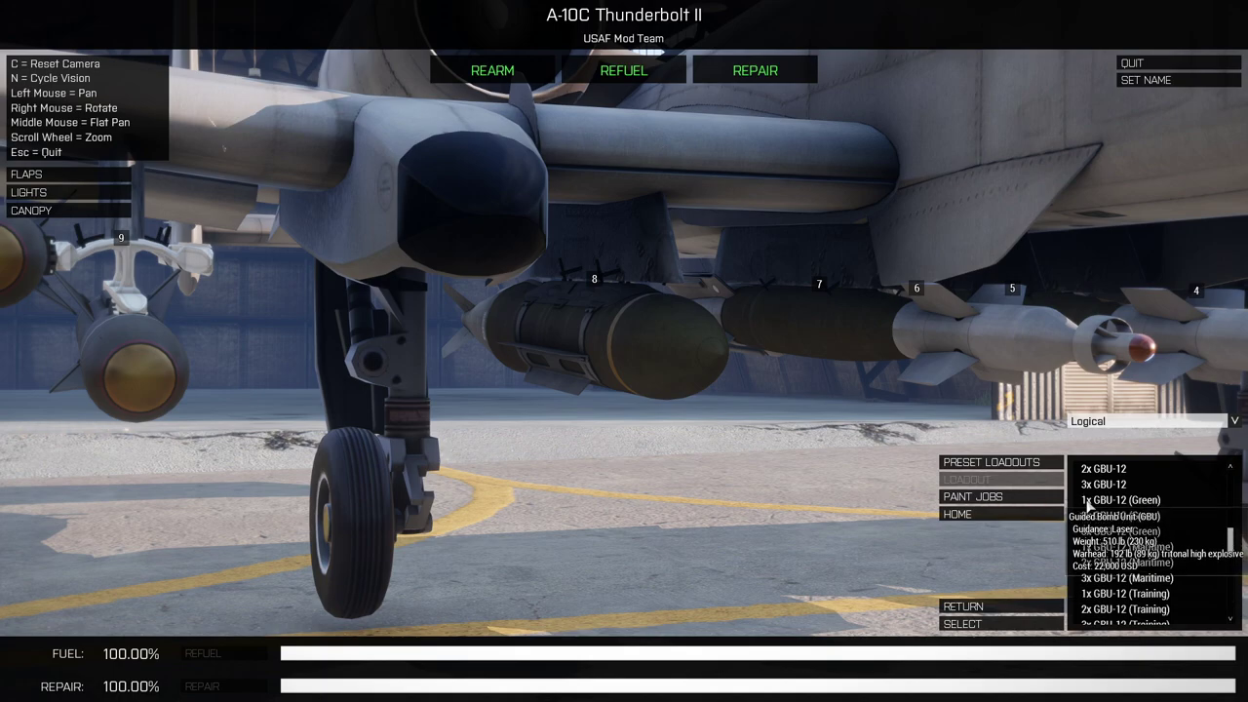
pyautogui.scroll(1, 1097, 511)
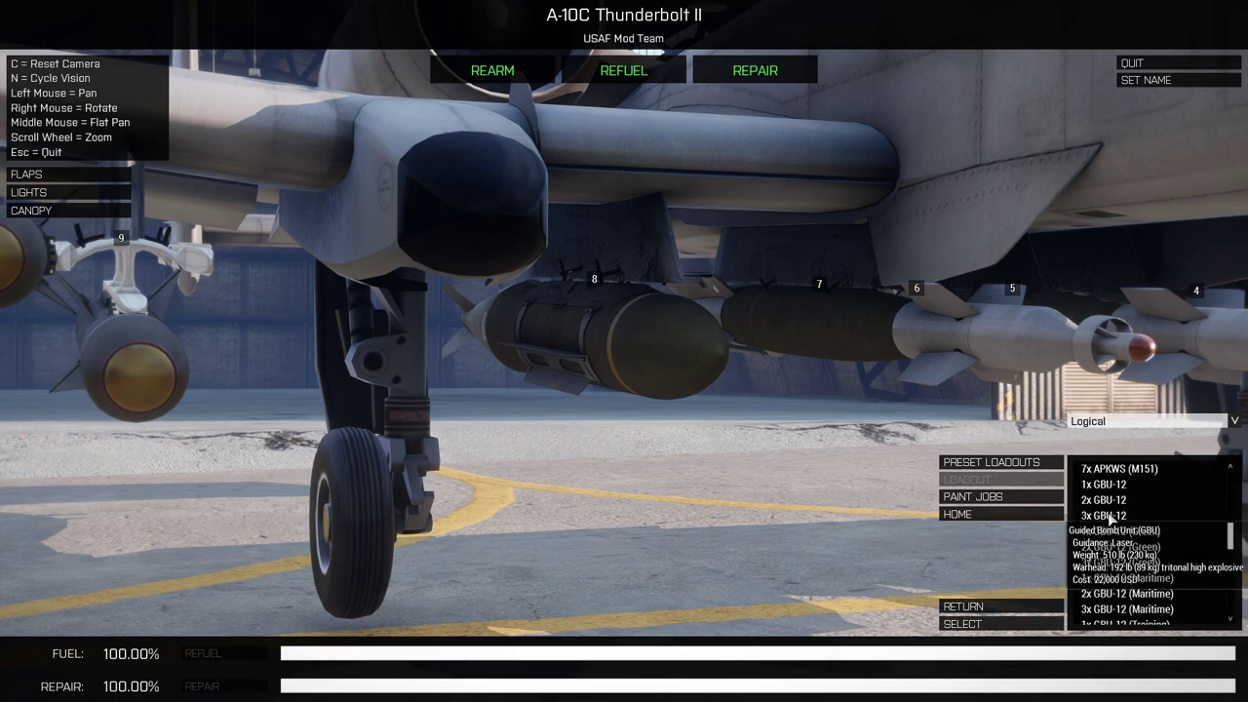
pyautogui.click(1110, 422)
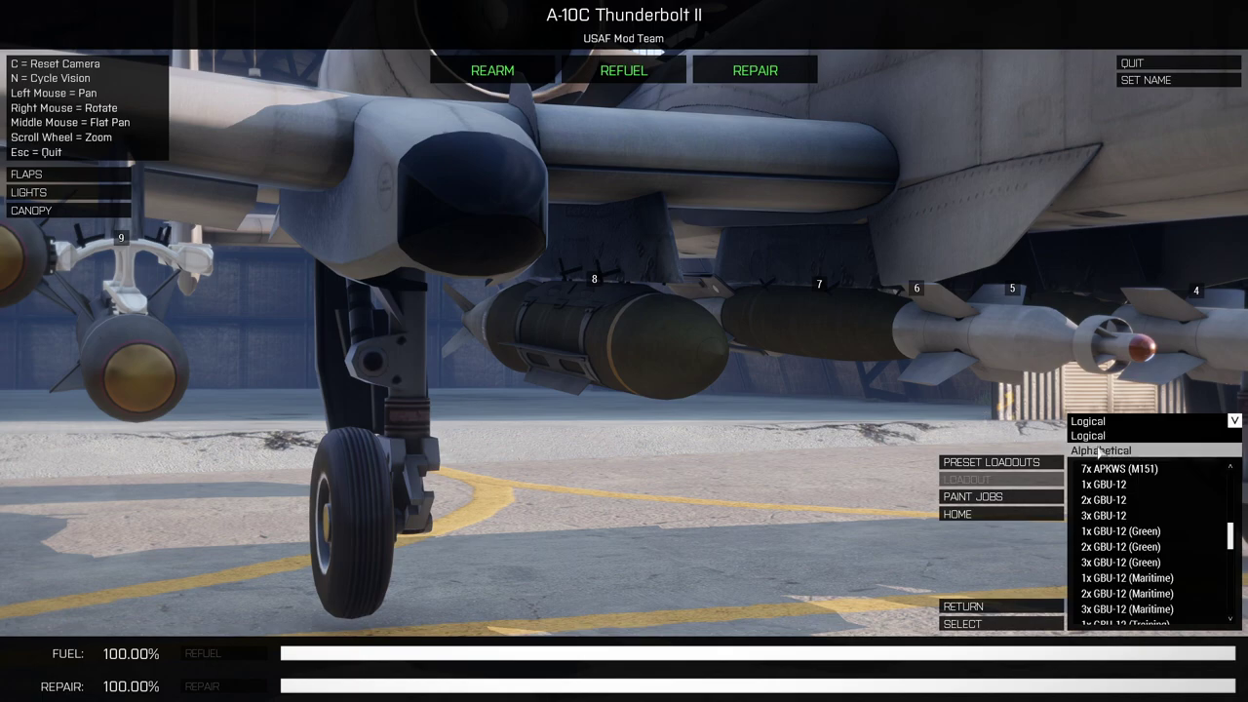
pyautogui.click(1093, 452)
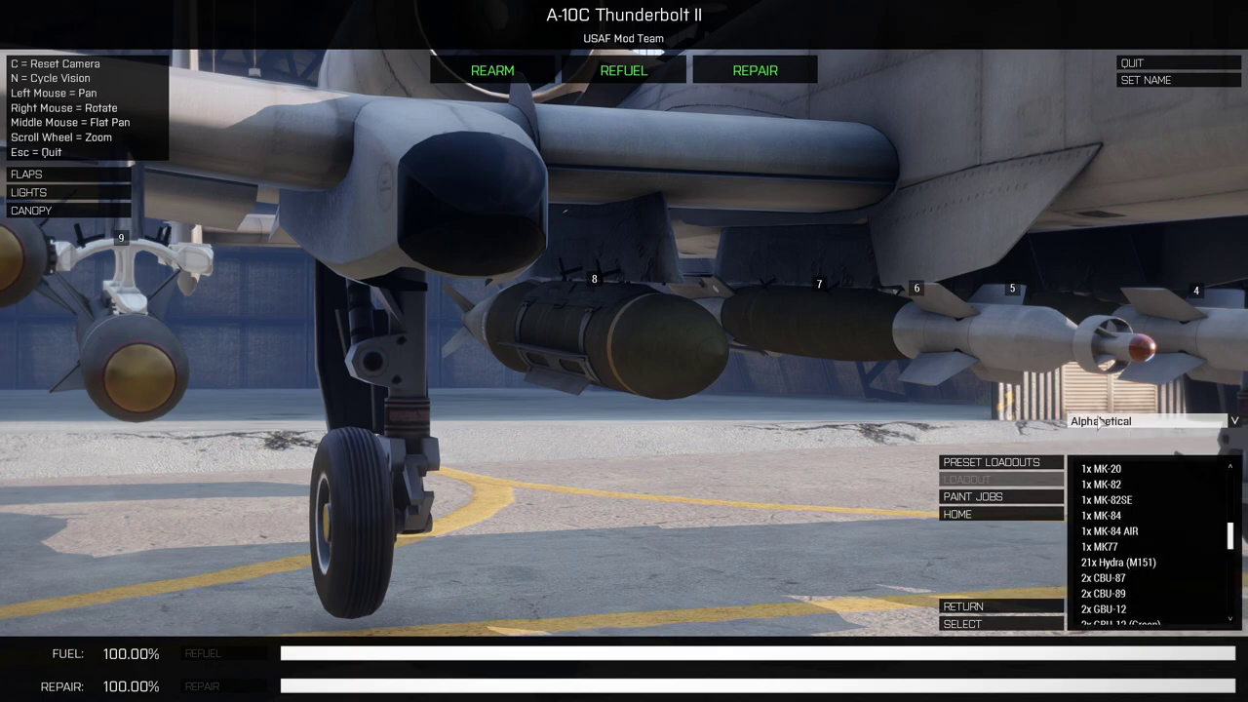
# Scroll the sorted list, then reset the camera and move in along the jet's underside.
pyautogui.scroll(-5, 1141, 507)
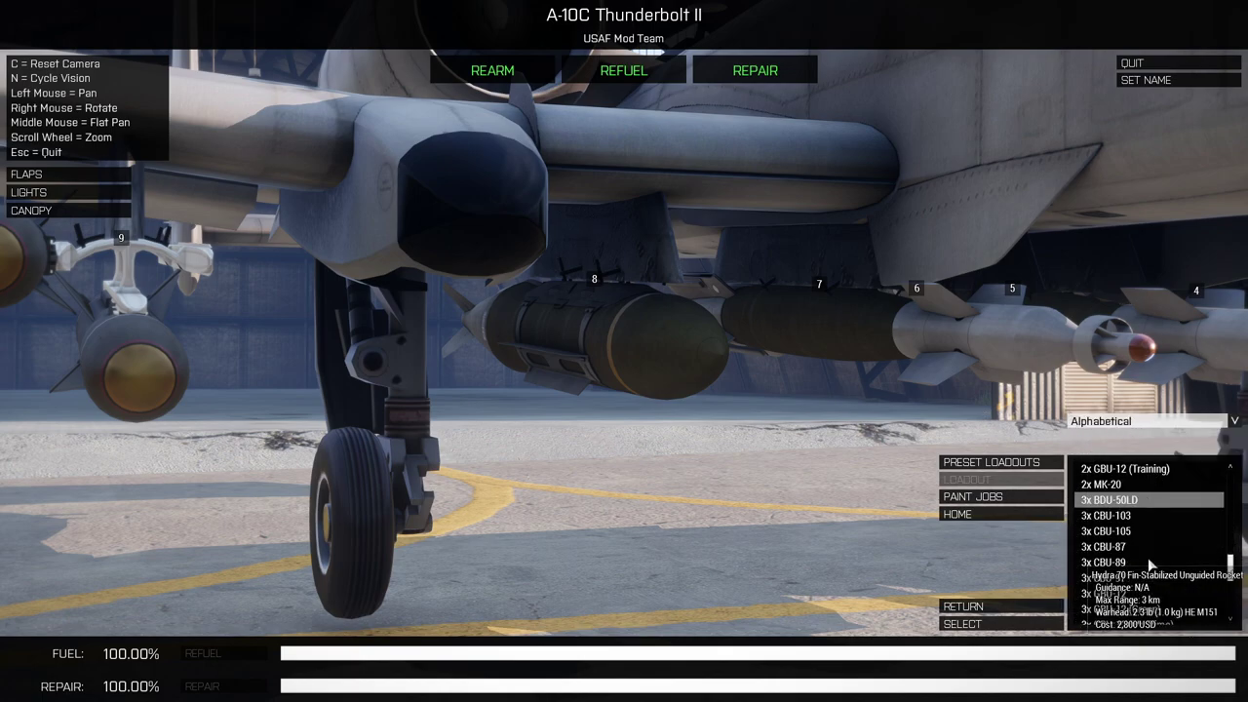
pyautogui.scroll(-5, 1141, 546)
pyautogui.scroll(5, 1131, 575)
pyautogui.scroll(1, 1129, 586)
pyautogui.press('c')
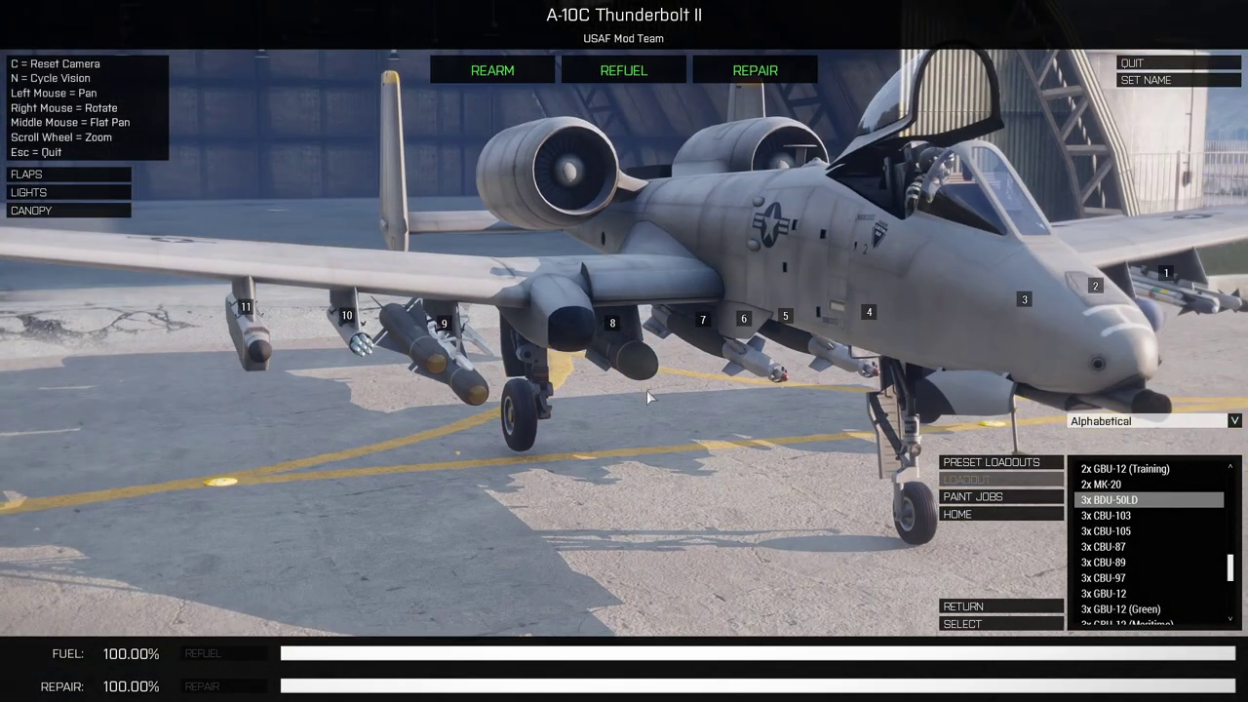
pyautogui.scroll(2, 647, 390)
pyautogui.moveTo(672, 392); pyautogui.dragTo(790, 375)
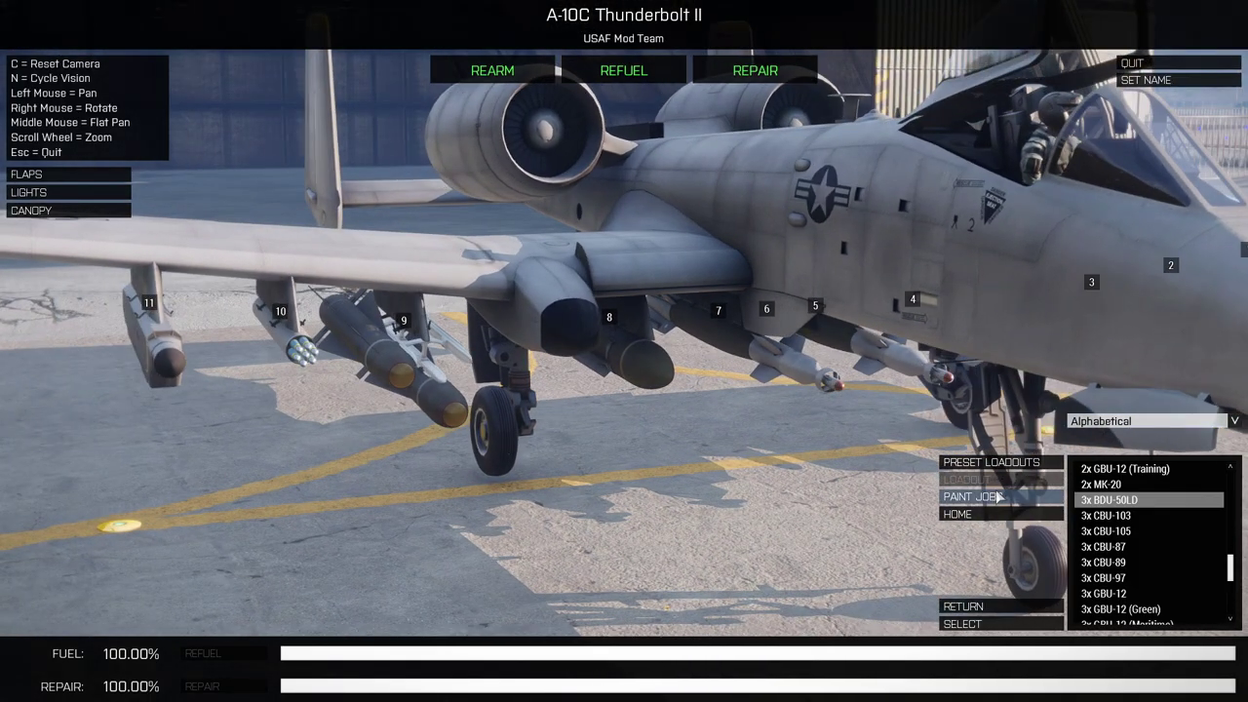
# Show the paint jobs and preview the Standard, Hog, Panther and Shark schemes.
pyautogui.click(980, 499)
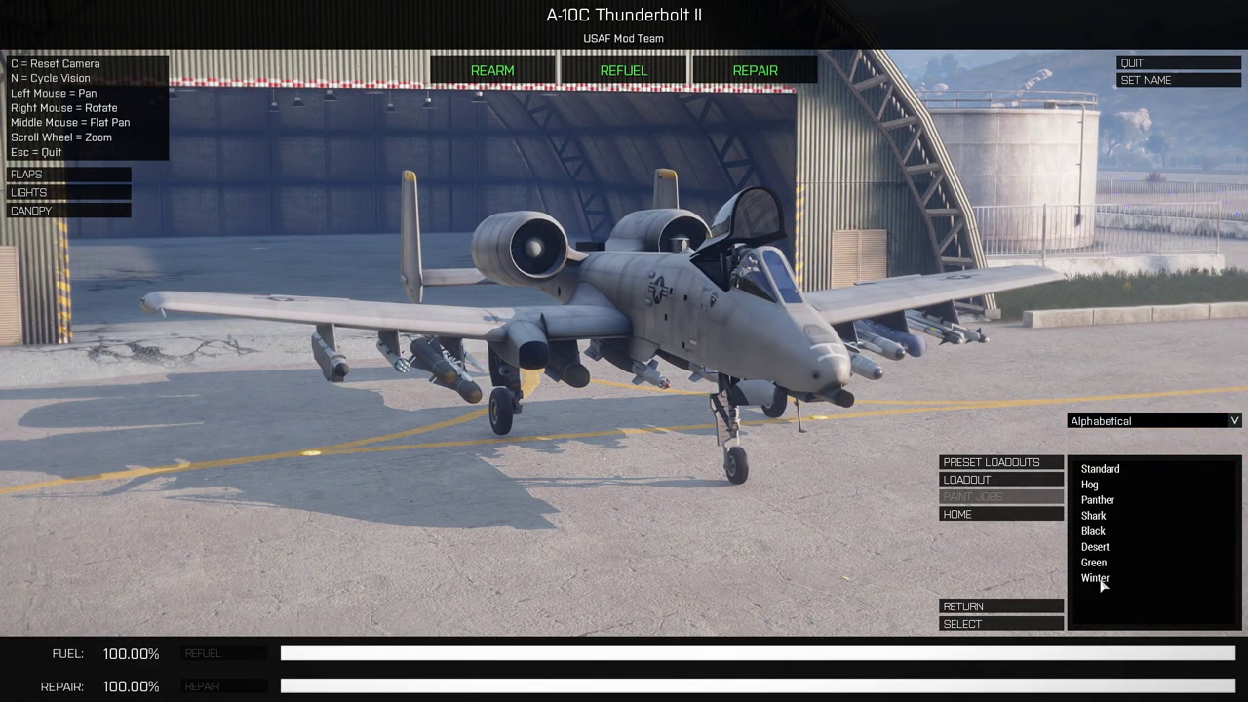
pyautogui.click(1090, 485)
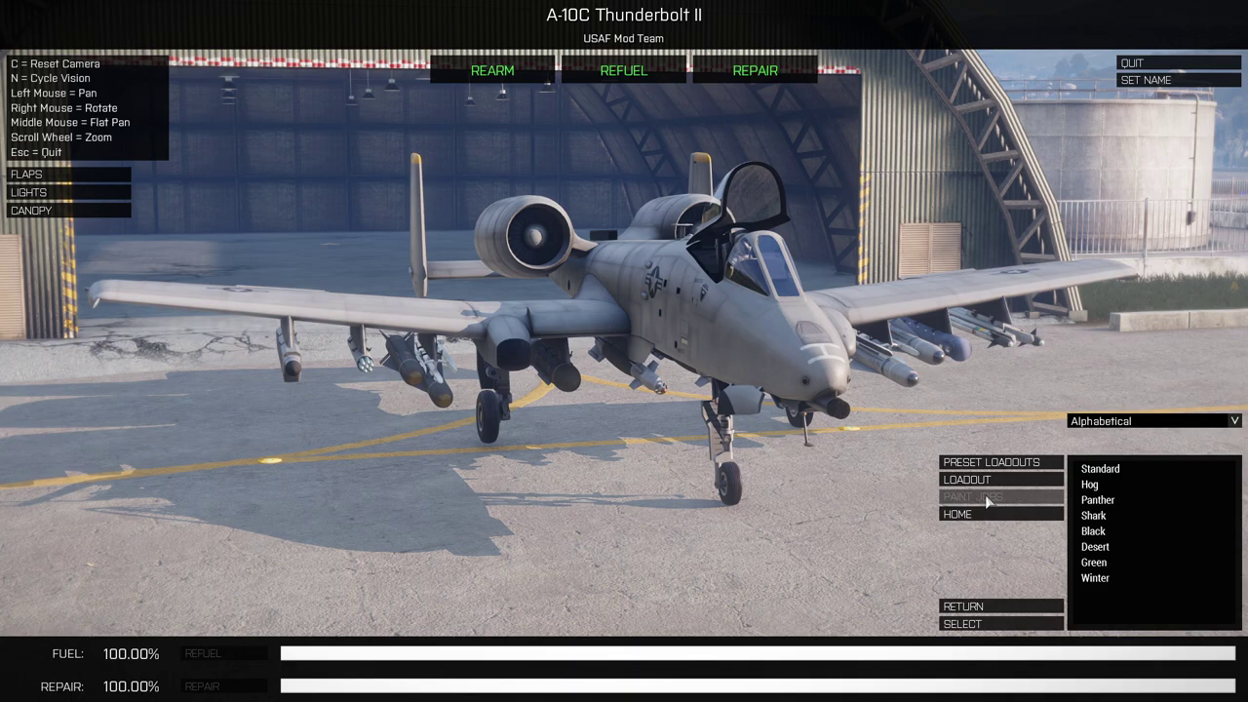
pyautogui.click(1113, 470)
pyautogui.click(1108, 488)
pyautogui.click(1112, 502)
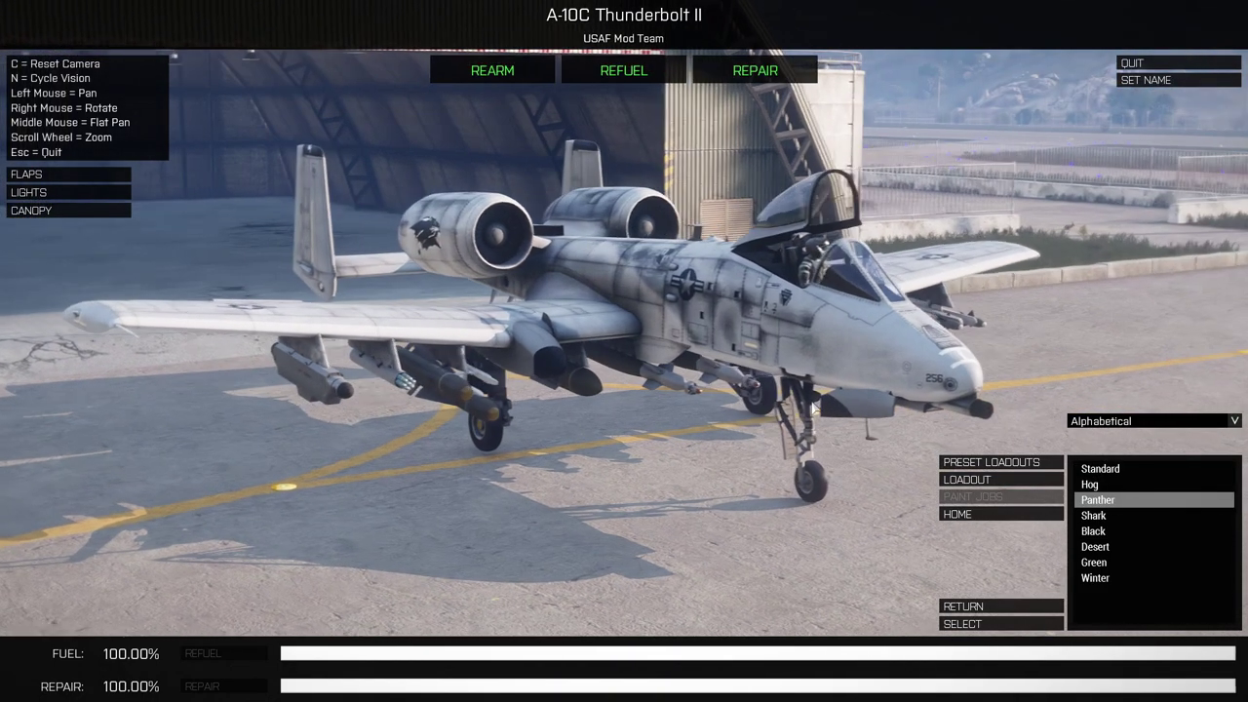
pyautogui.click(1133, 519)
# Preview Black, Desert, Green and Winter, return to Standard grey, and show preset loadouts.
pyautogui.click(1119, 531)
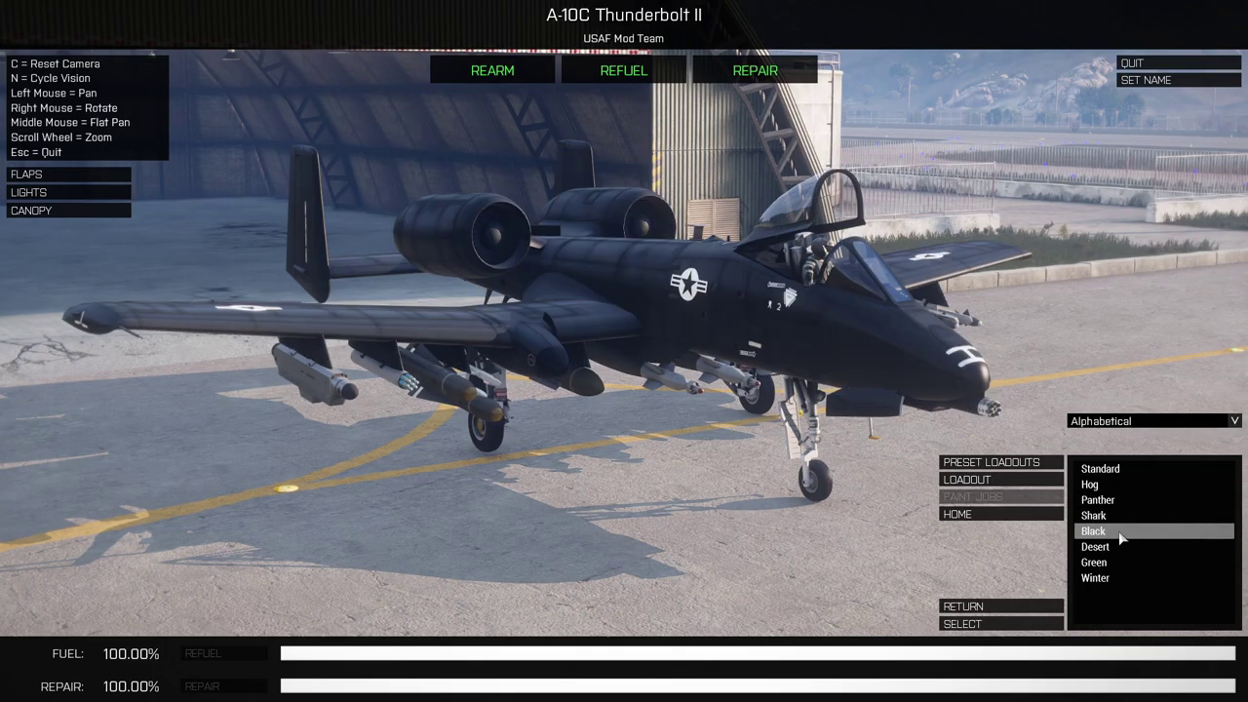
pyautogui.click(1120, 547)
pyautogui.click(1117, 562)
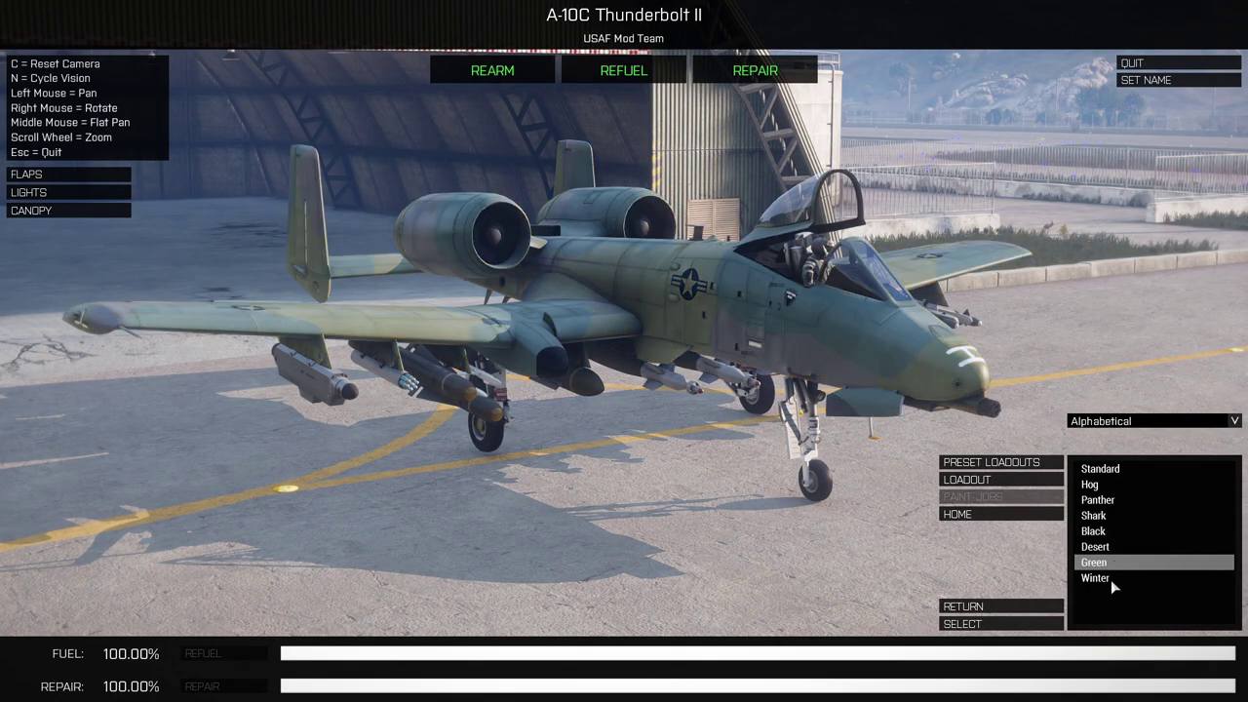
pyautogui.click(1111, 580)
pyautogui.click(1112, 470)
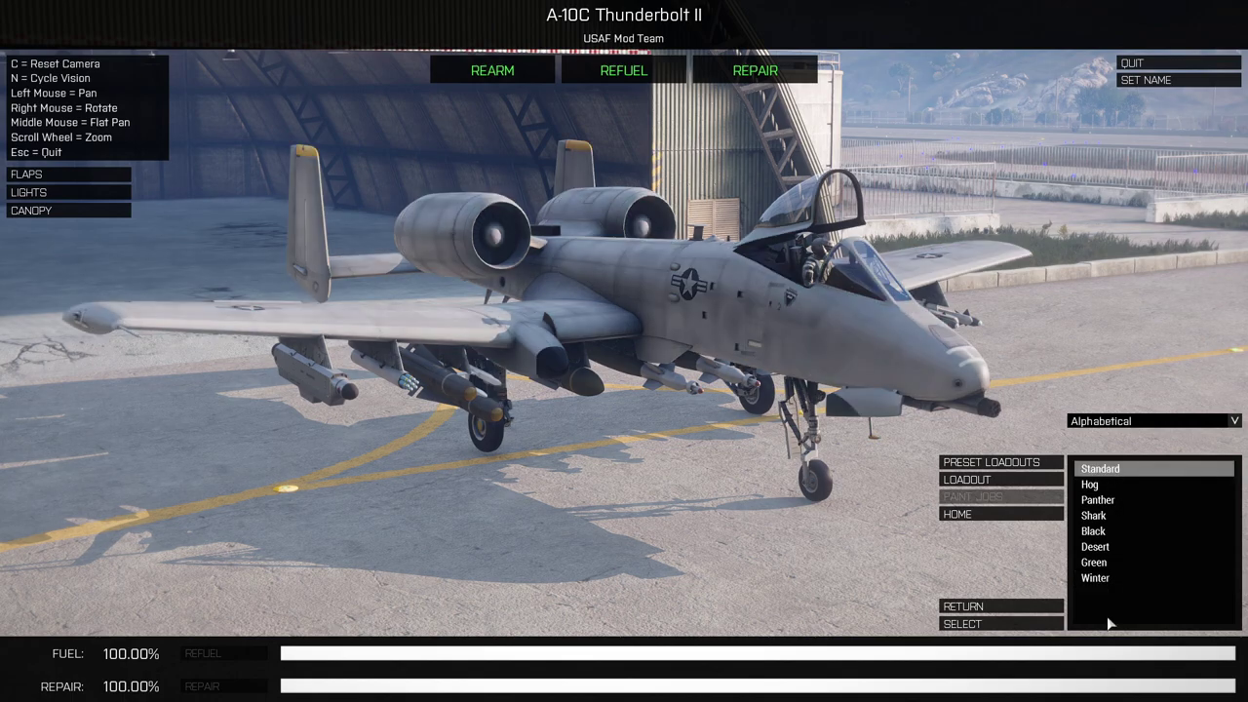
pyautogui.click(1005, 604)
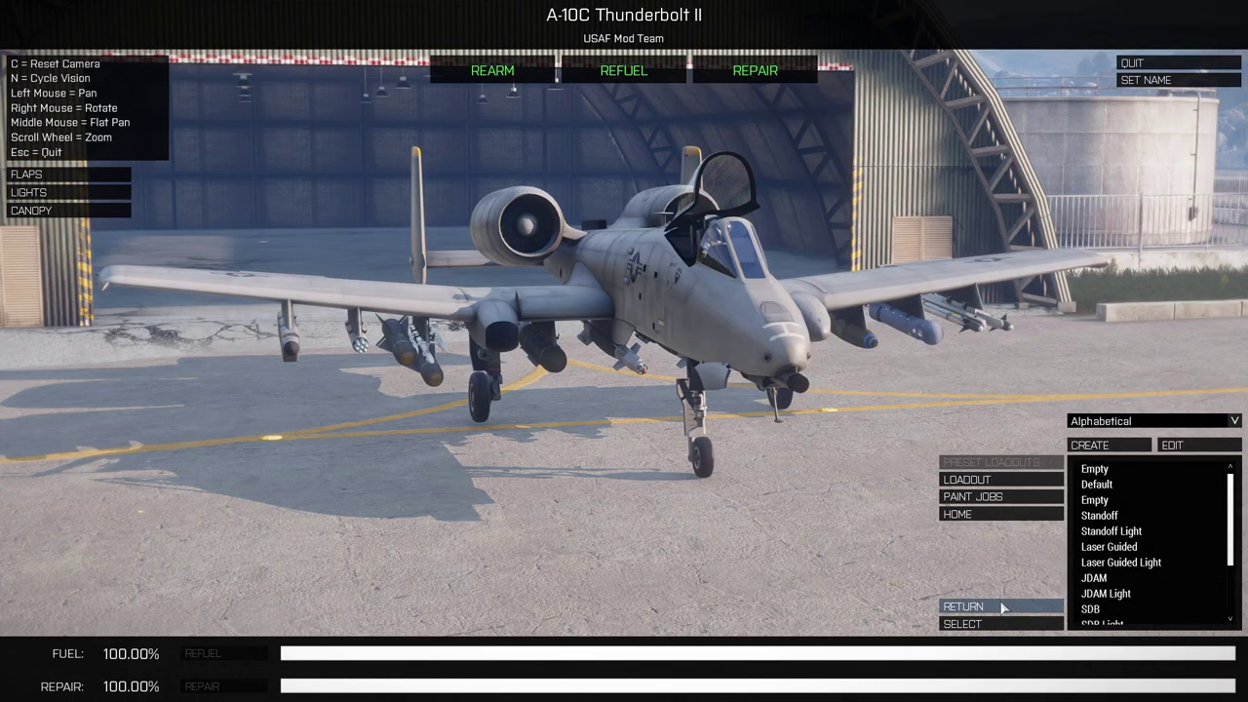
# Show the hardpoint list and check Hard Point 2's pod options before returning to the list.
pyautogui.click(995, 479)
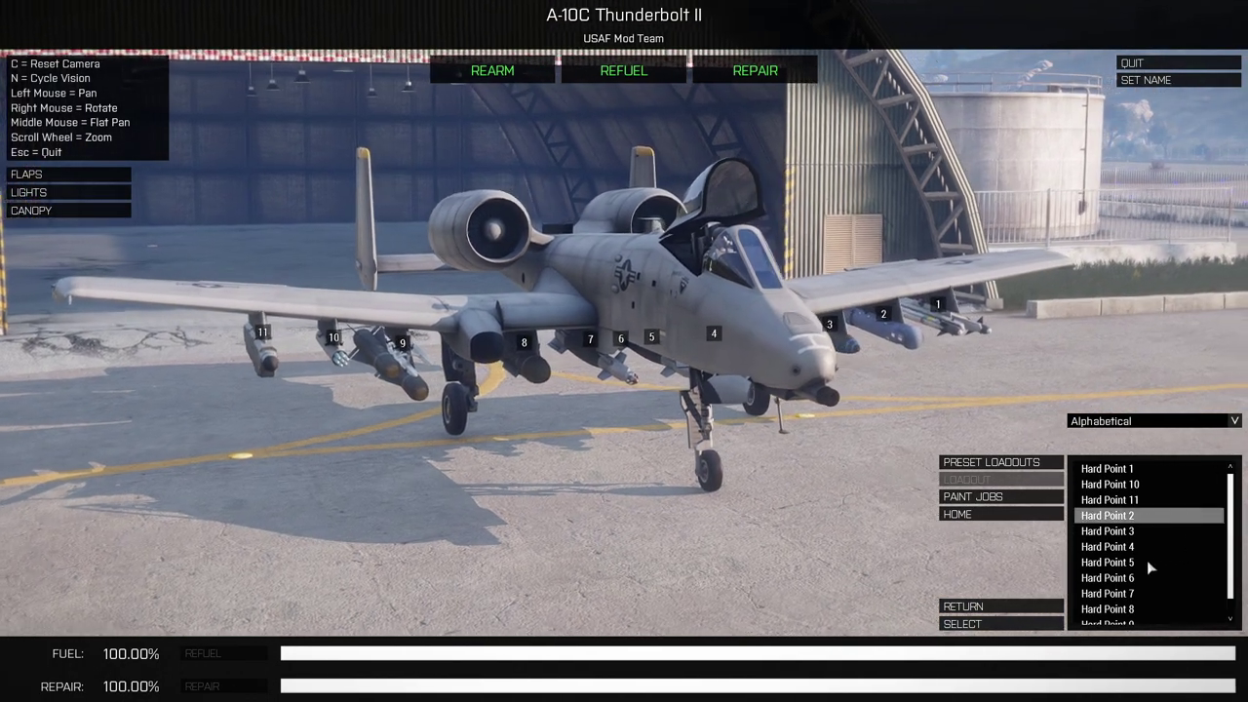
pyautogui.click(1139, 517)
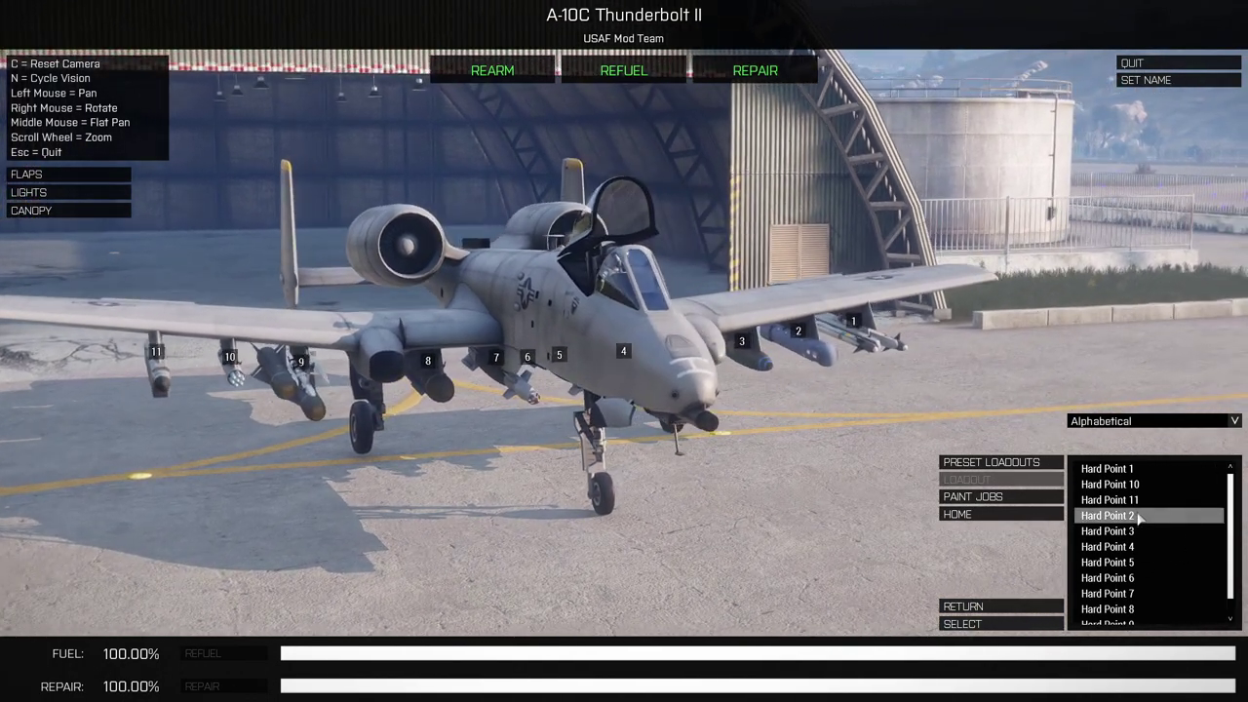
pyautogui.click(975, 624)
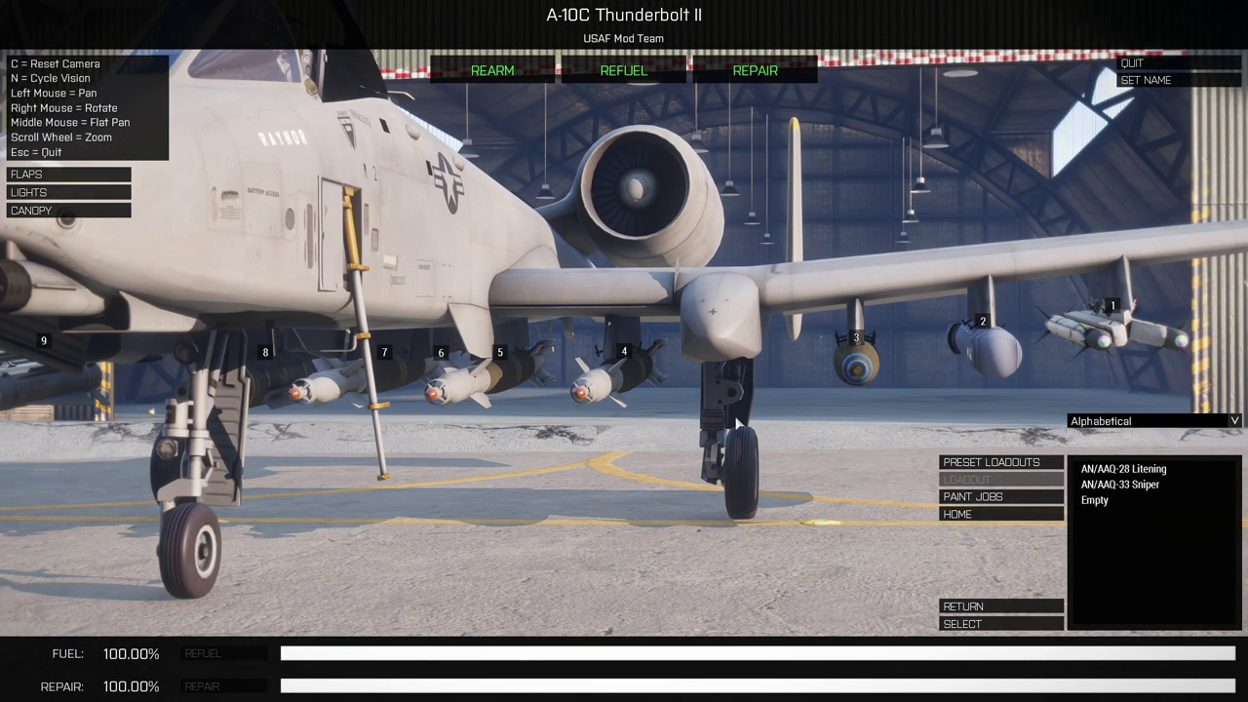
pyautogui.click(1005, 613)
# Reset and orbit the camera around the jet, then go to the pause menu's debug console.
pyautogui.scroll(-1, 1128, 475)
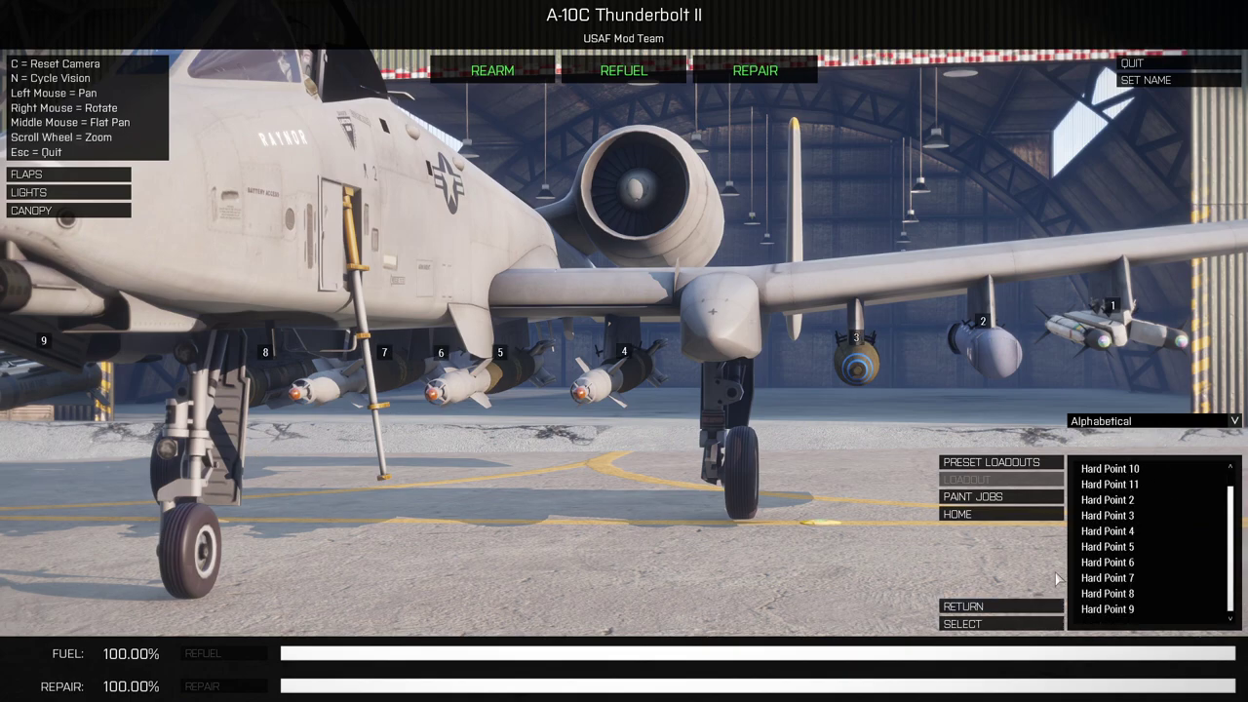
pyautogui.press('c')
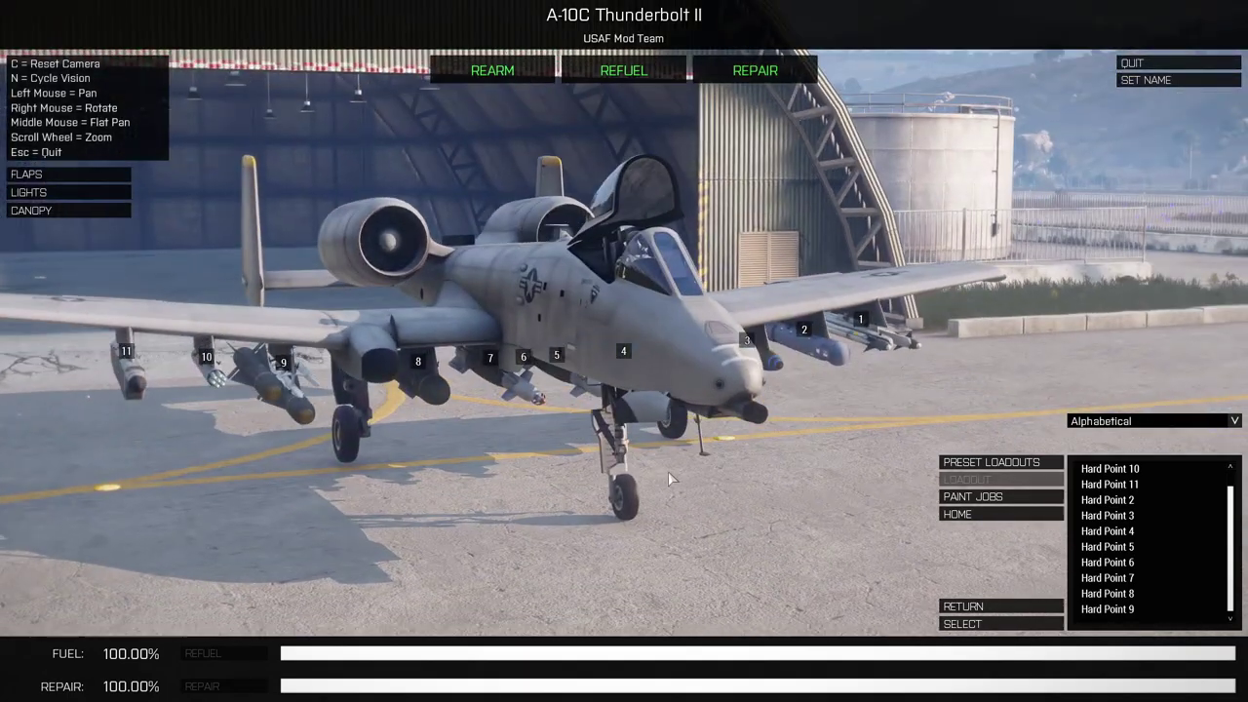
pyautogui.scroll(-3, 682, 468)
pyautogui.scroll(2, 722, 457)
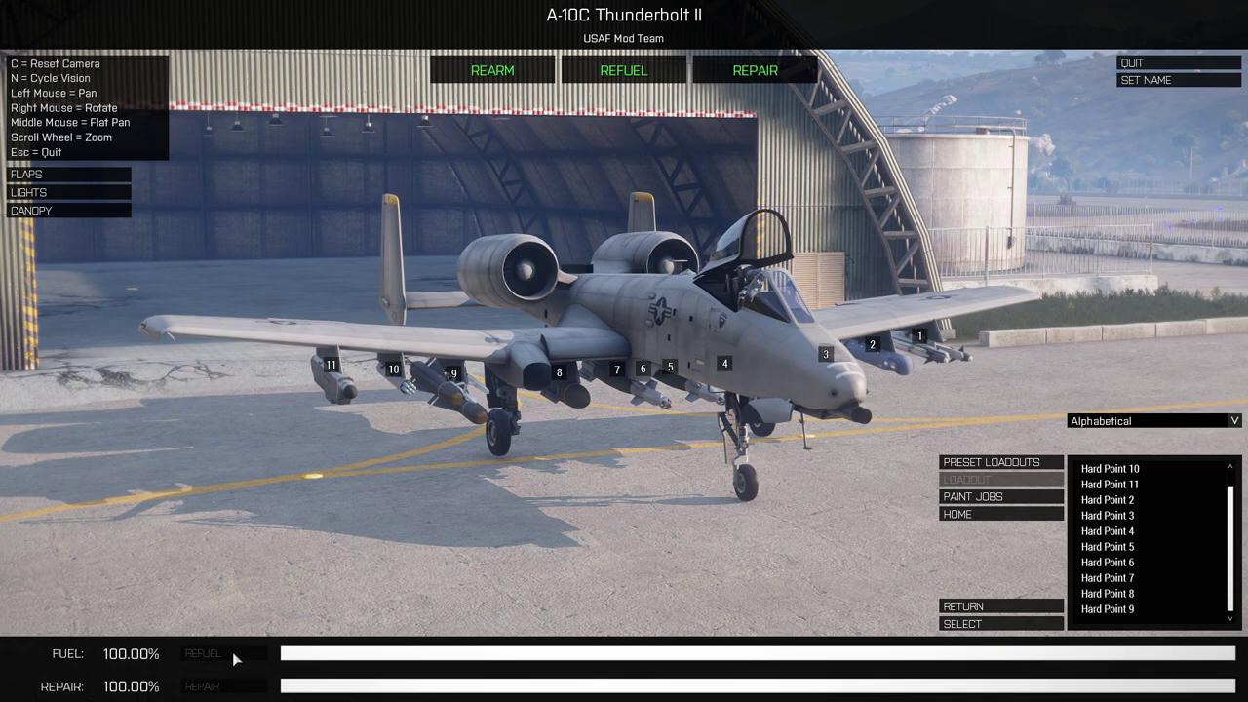
pyautogui.moveTo(669, 433); pyautogui.dragTo(611, 416)
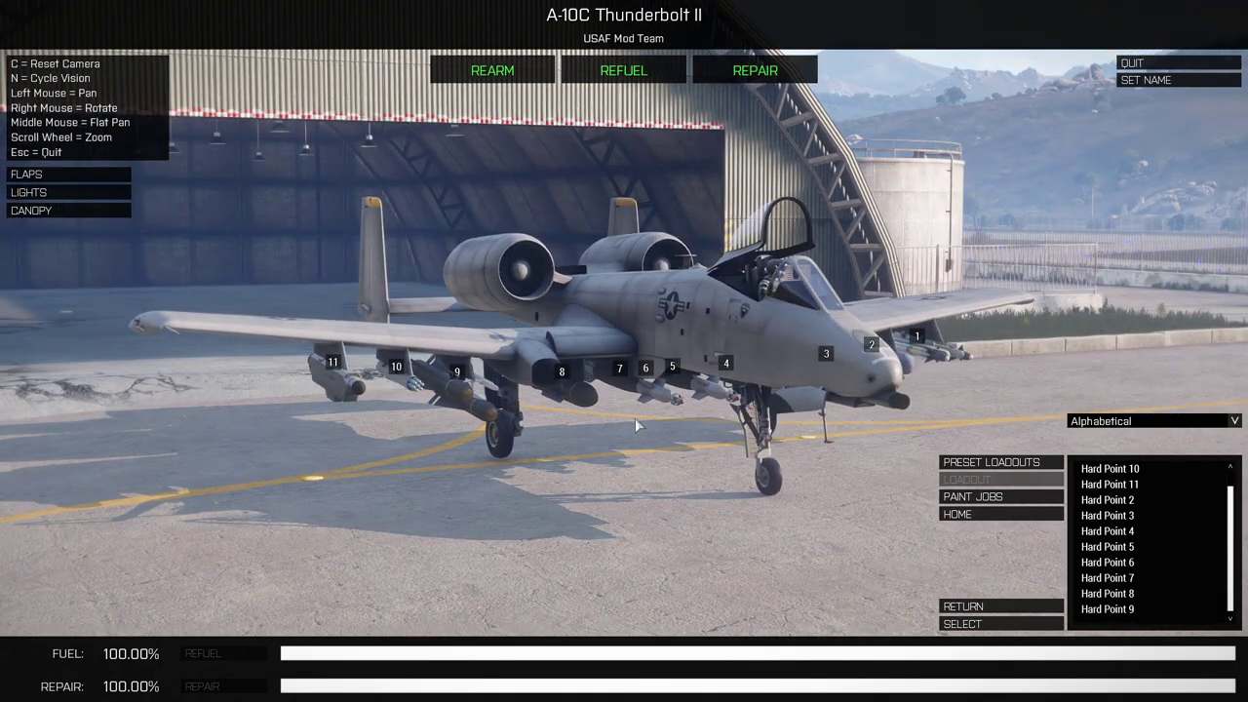
pyautogui.press('Escape')
pyautogui.press('Escape')
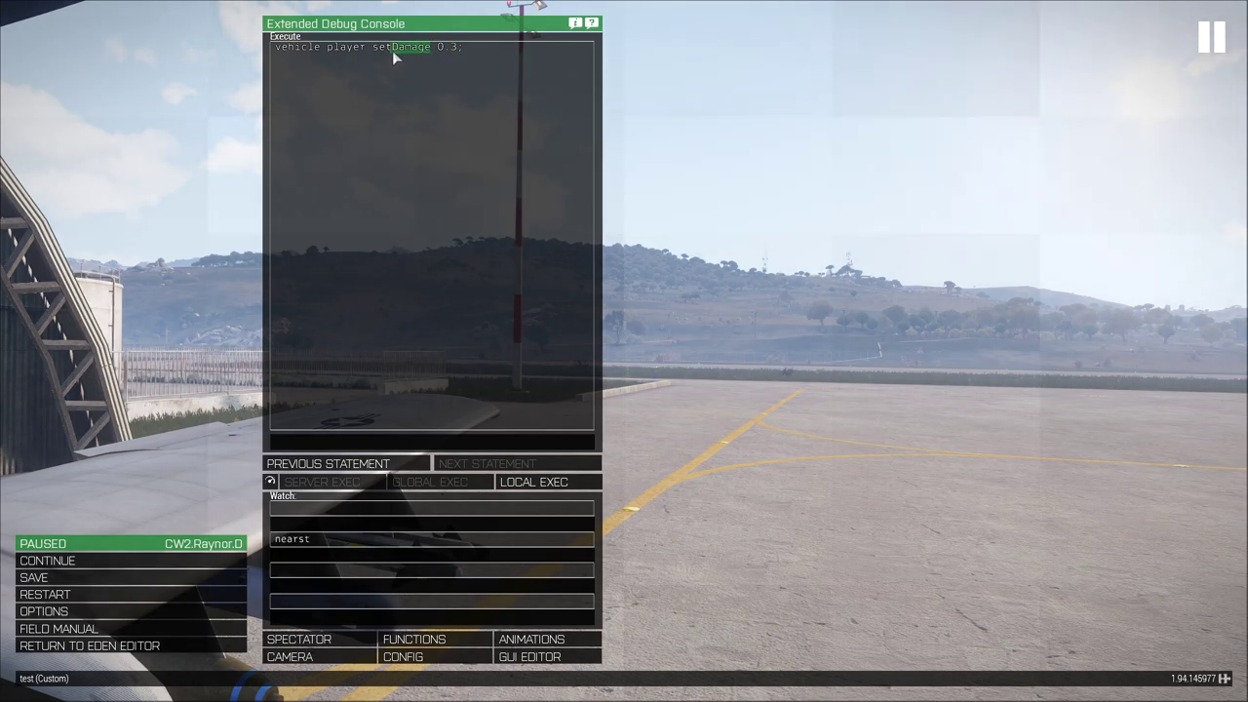
# Enter the setFuel command in the debug console and return to the game.
pyautogui.write('Fuel')
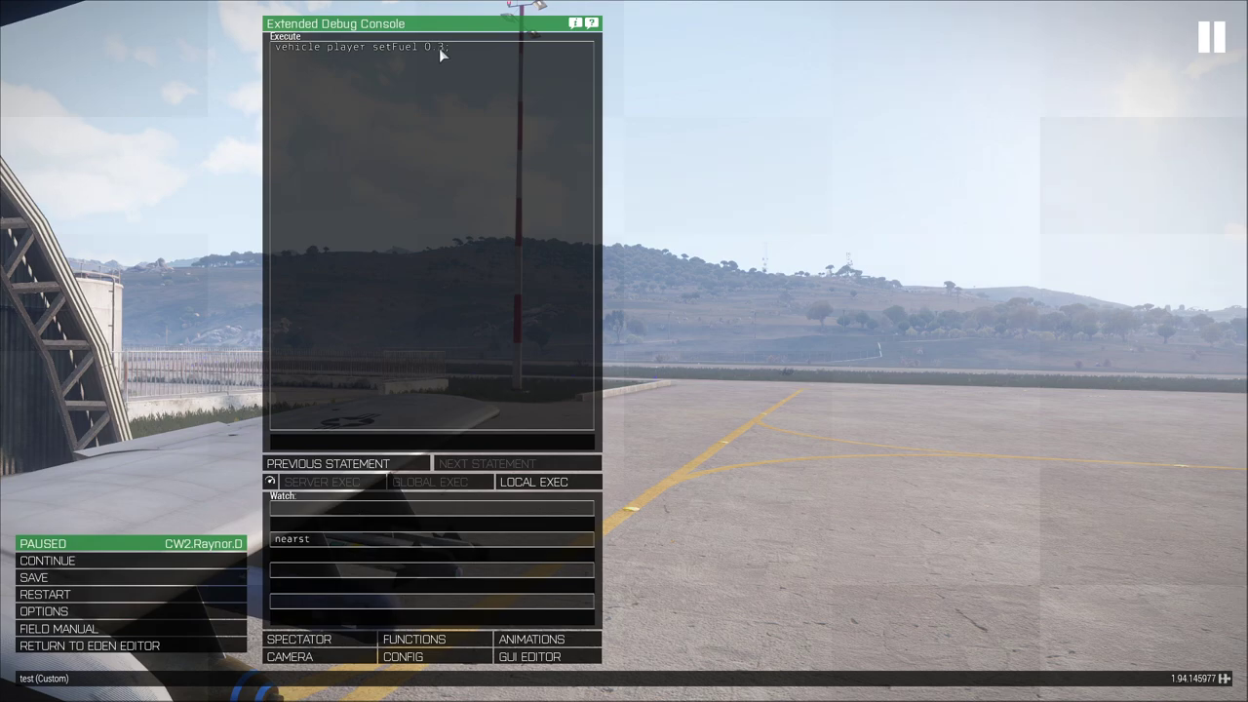
pyautogui.press('Escape')
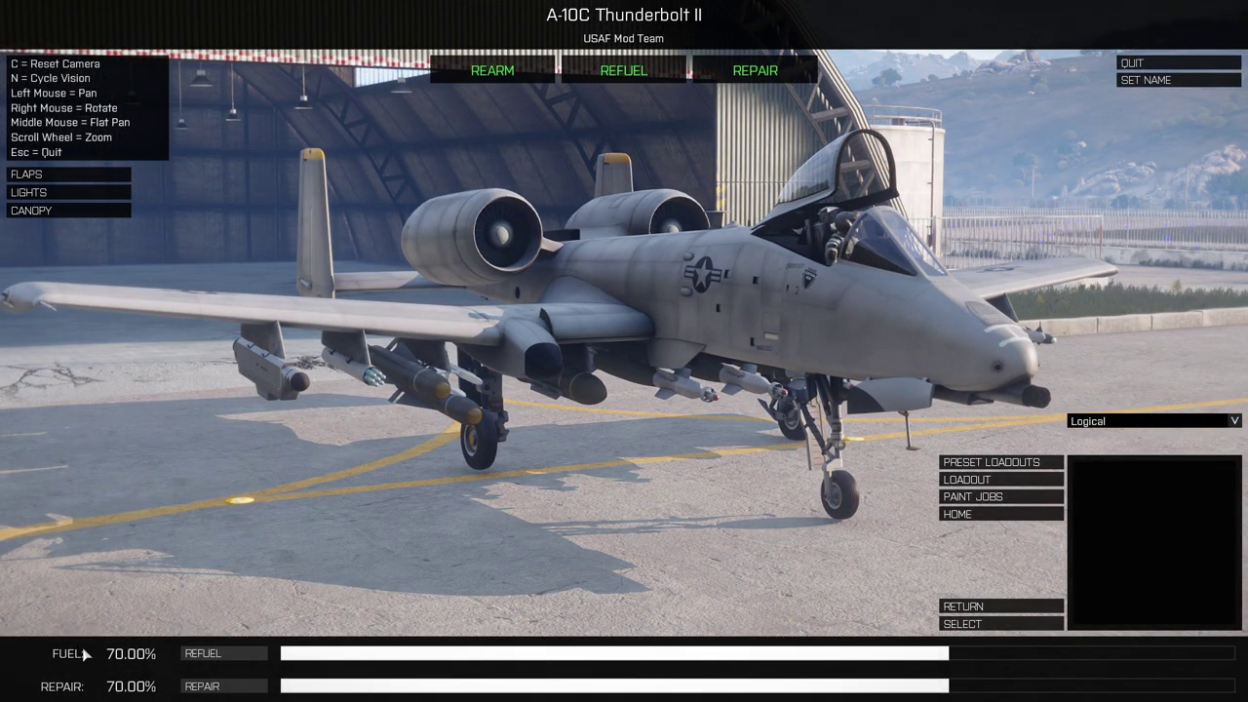
# Refuel and repair the A-10C, then load a hardpoint with 1x GBU-12.
pyautogui.click(218, 659)
pyautogui.click(232, 686)
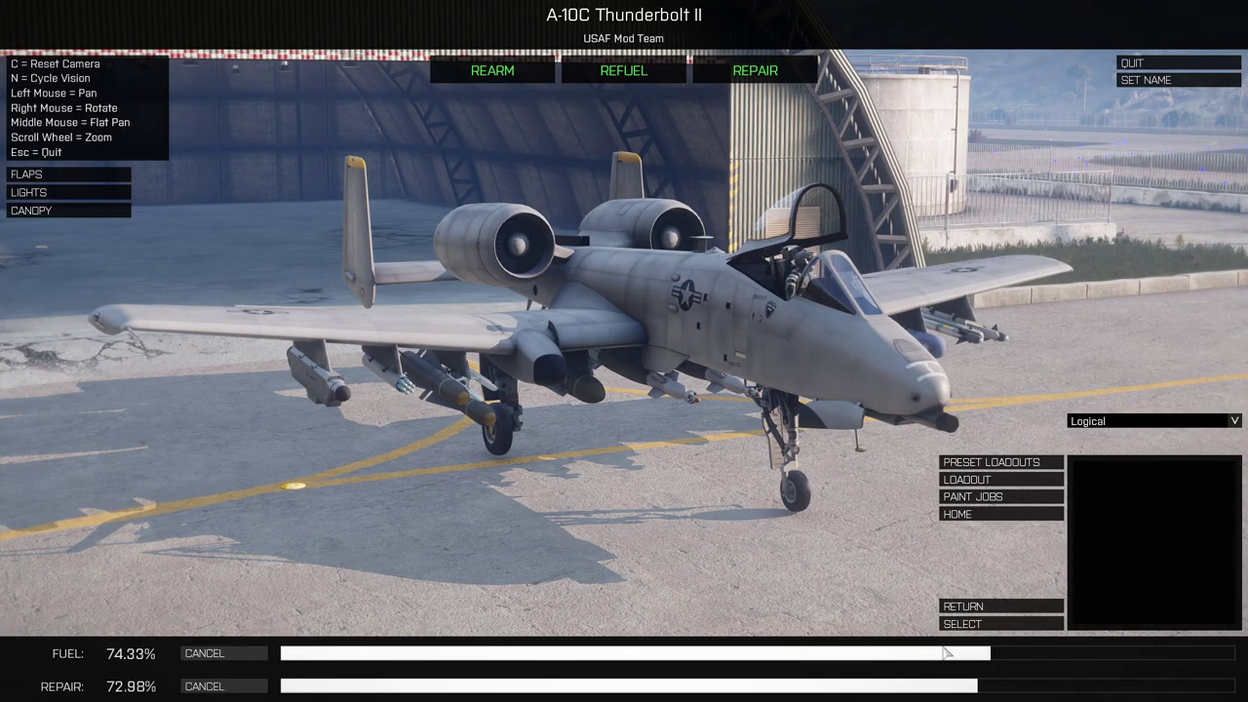
pyautogui.click(988, 480)
pyautogui.click(1148, 534)
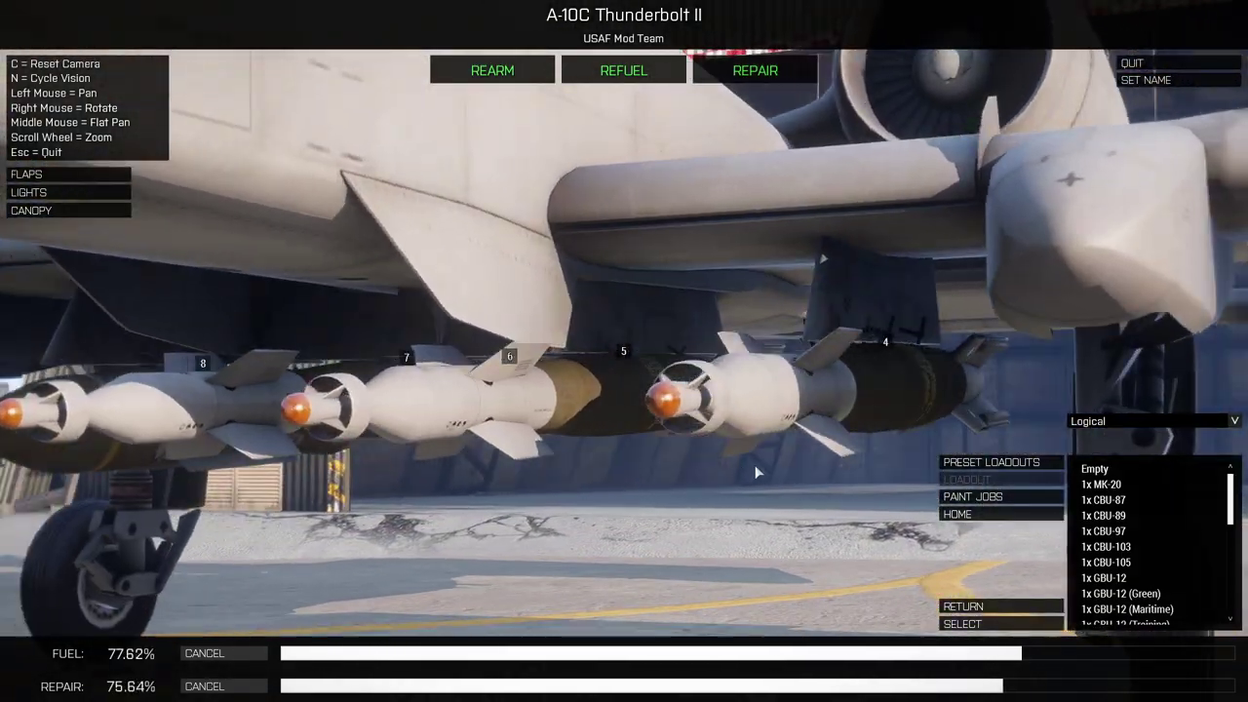
pyautogui.click(1151, 578)
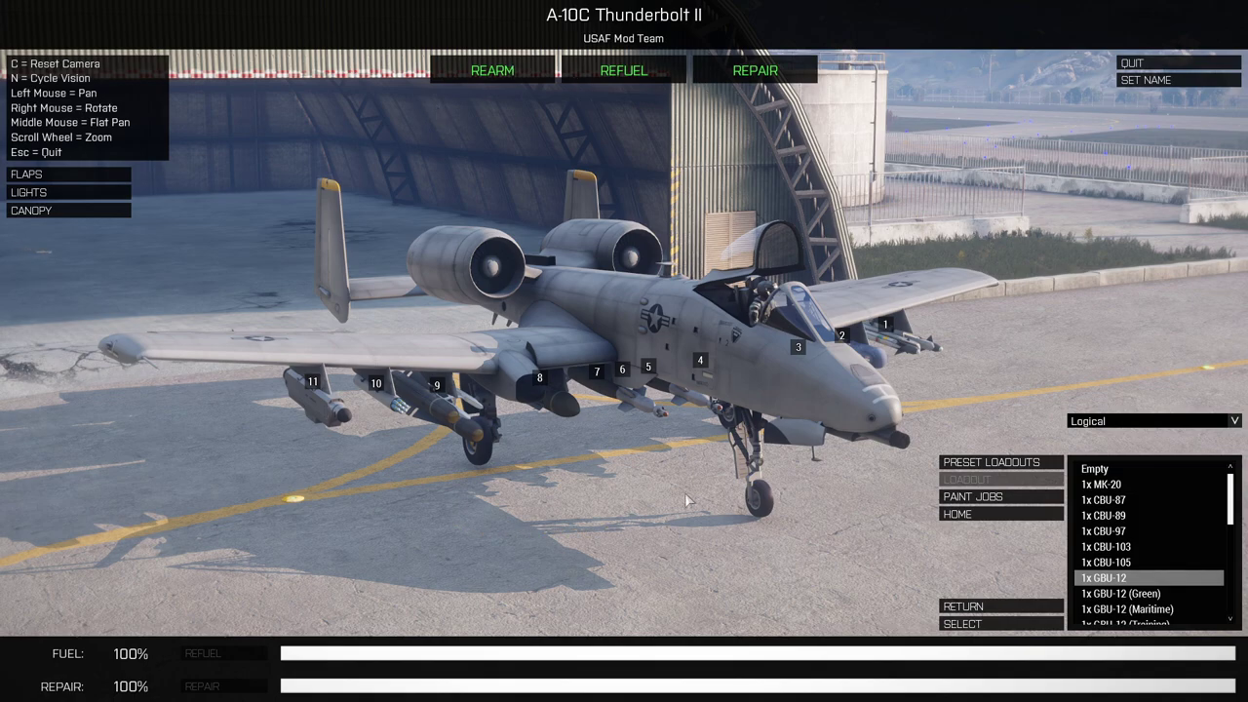
pyautogui.moveTo(515, 489); pyautogui.dragTo(730, 433)
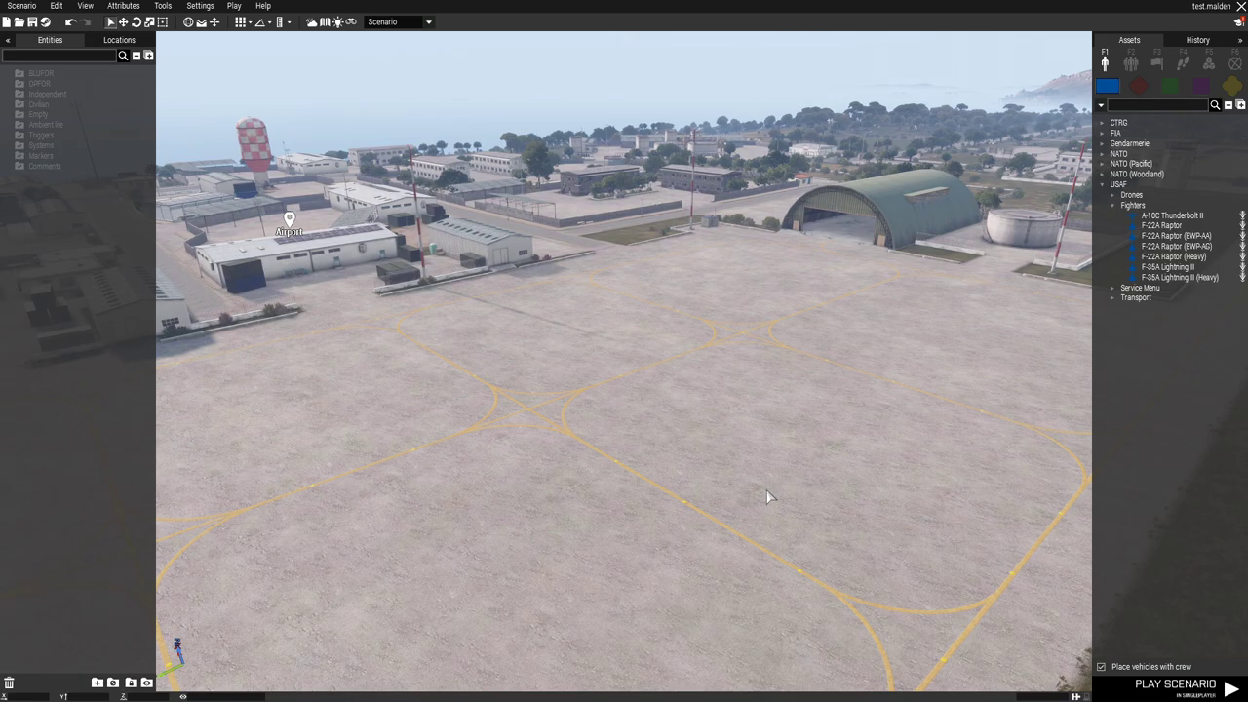
# Place a Missile cart (AGM-65 Mix) from USAF > Service Menu onto the apron.
pyautogui.scroll(3, 768, 497)
pyautogui.click(1103, 185)
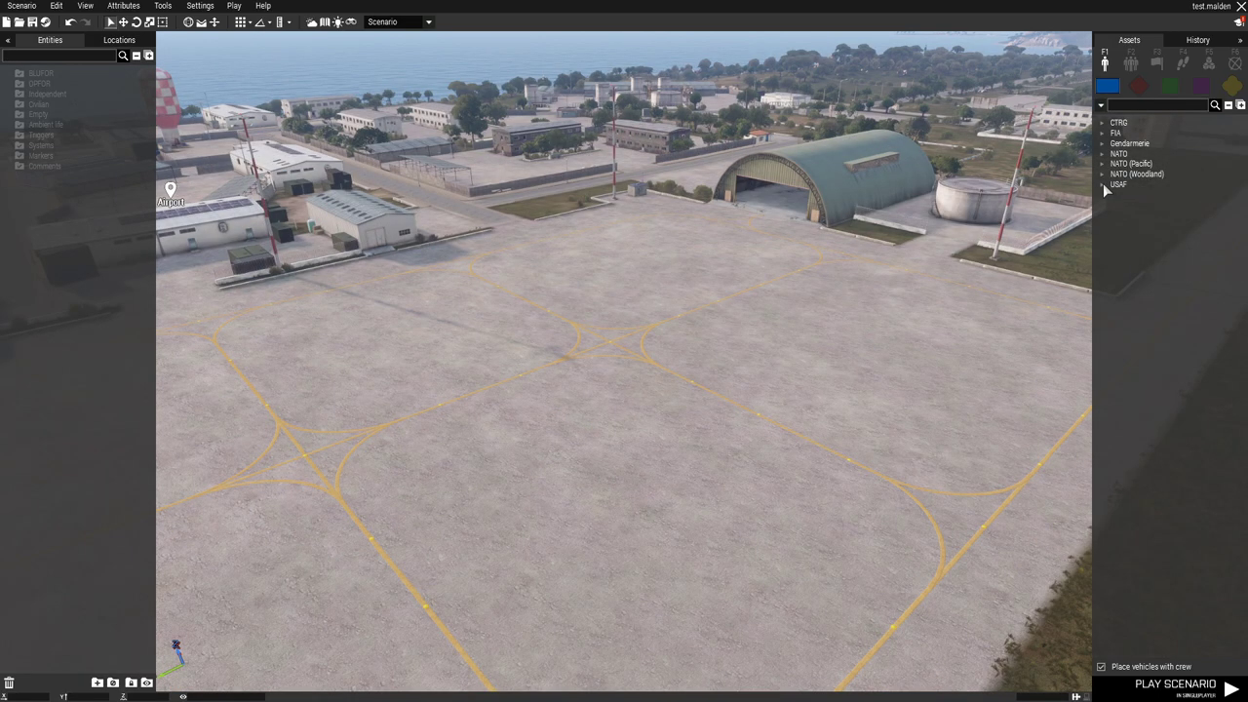
pyautogui.click(1102, 184)
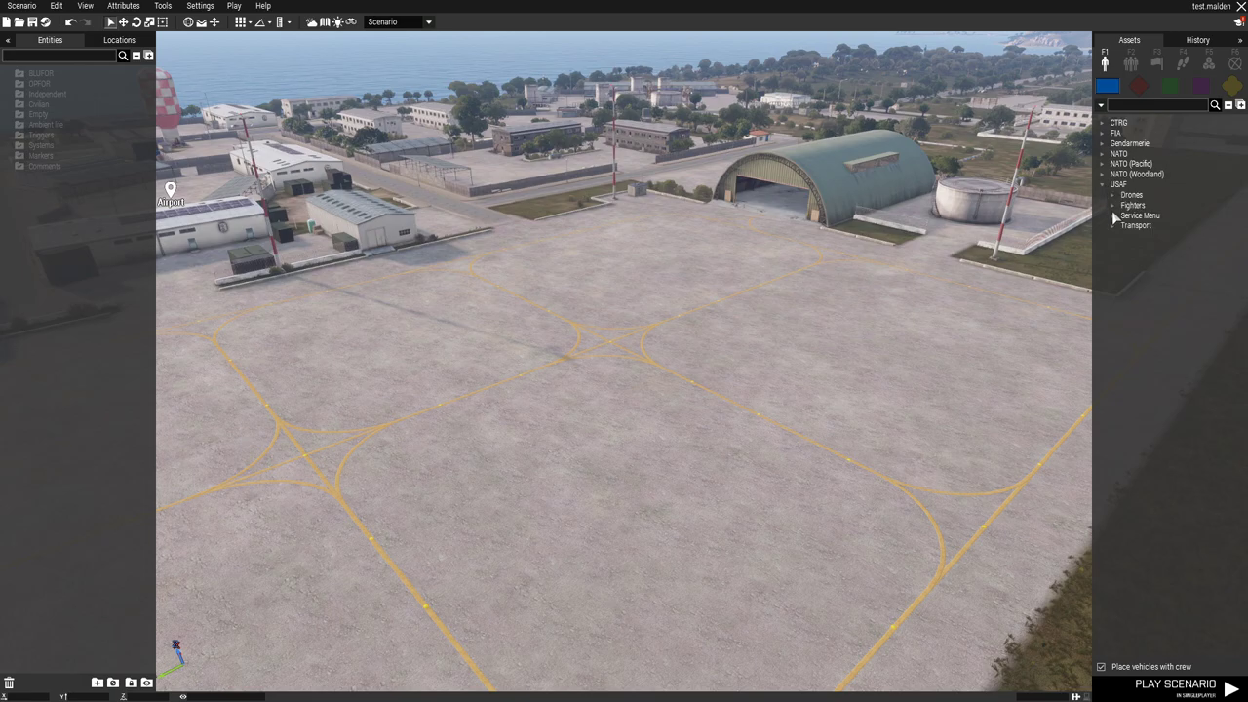
pyautogui.click(1113, 216)
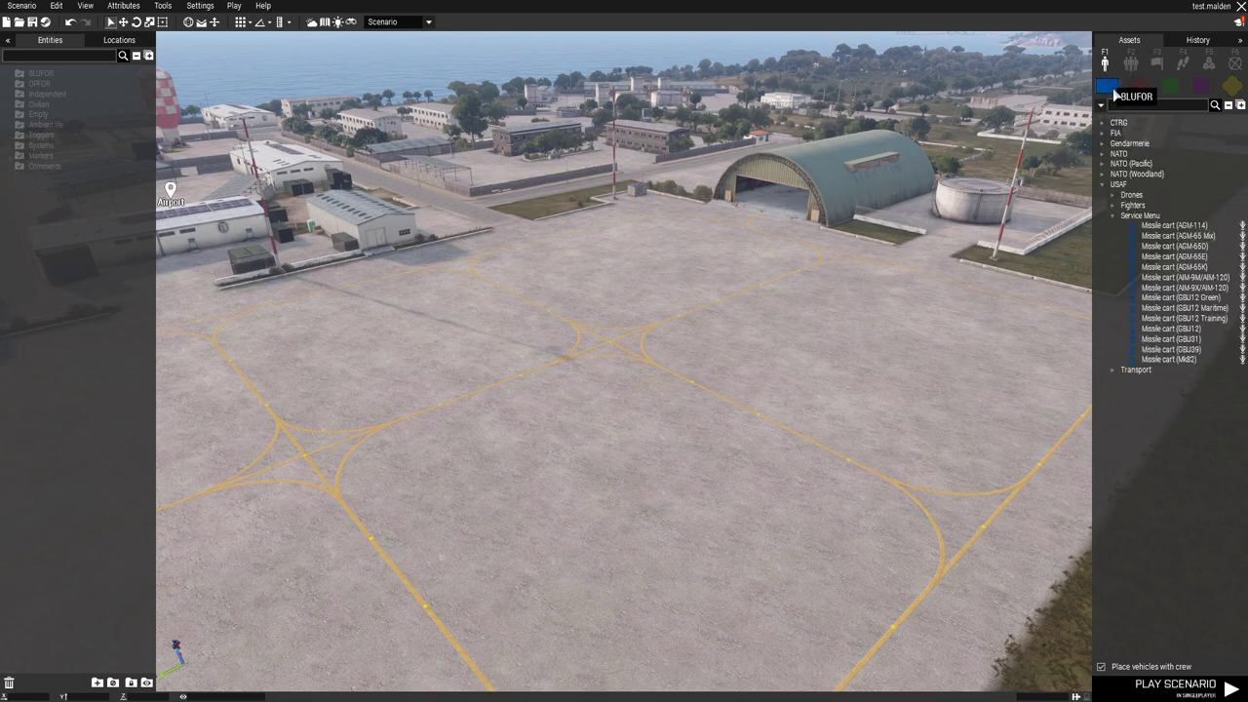
pyautogui.moveTo(1151, 228)
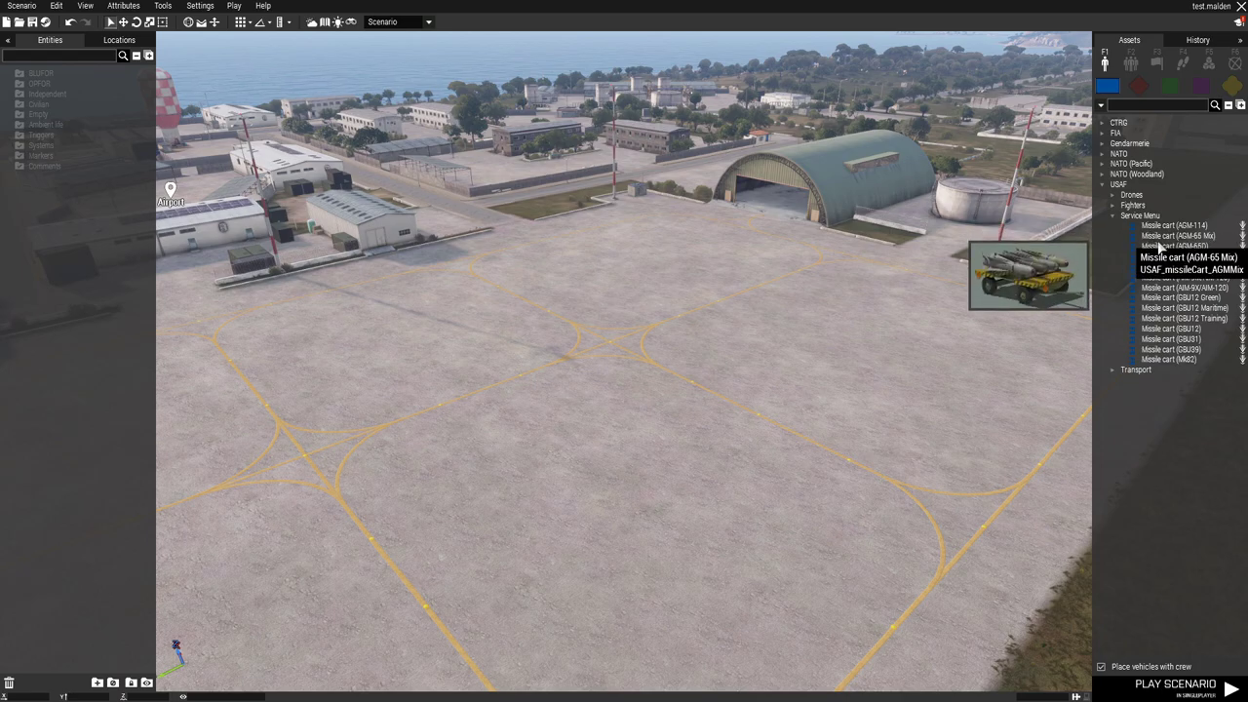
pyautogui.moveTo(1175, 241); pyautogui.dragTo(479, 354)
# Orbit and zoom the camera around the missile cart and across the airfield buildings.
pyautogui.scroll(10, 629, 411)
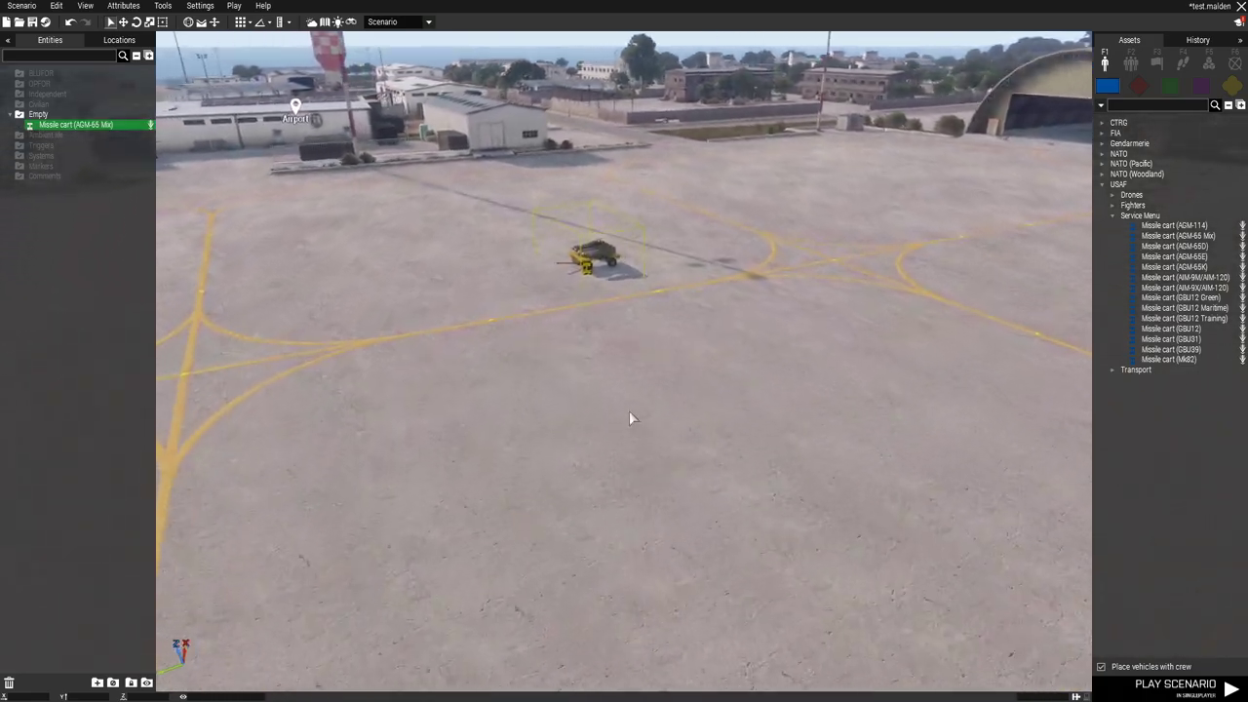
pyautogui.press('a')
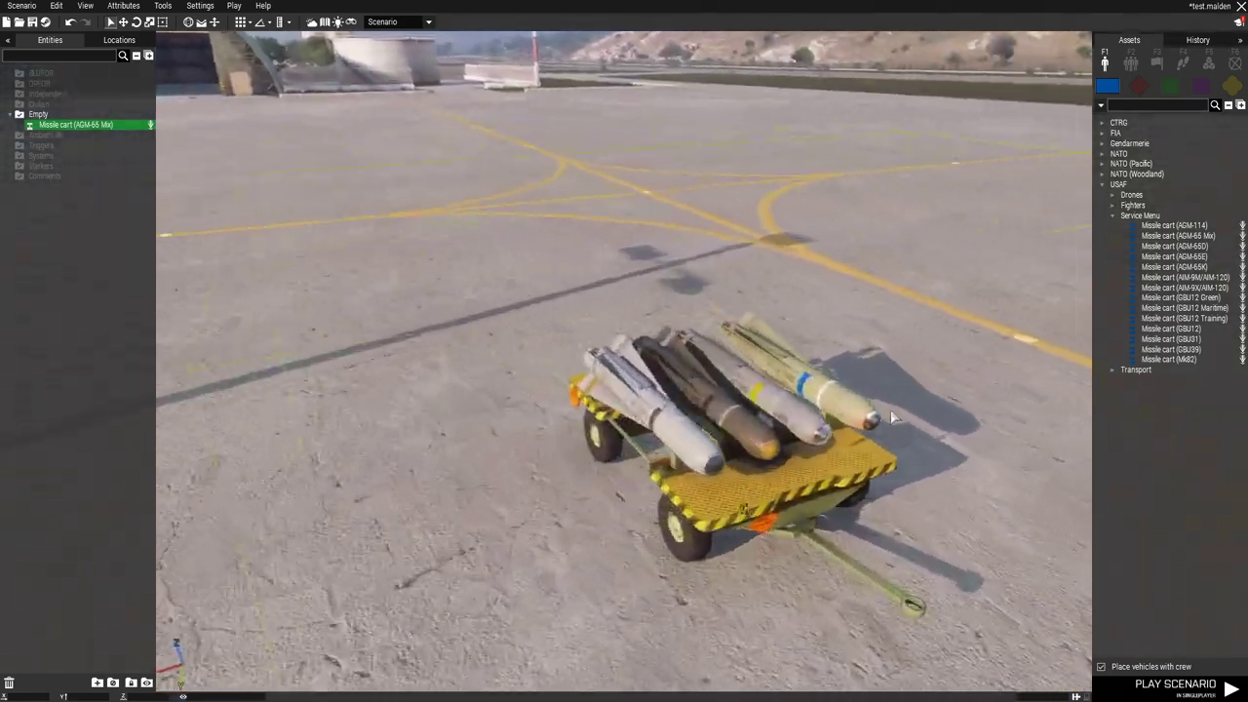
pyautogui.scroll(-2, 795, 417)
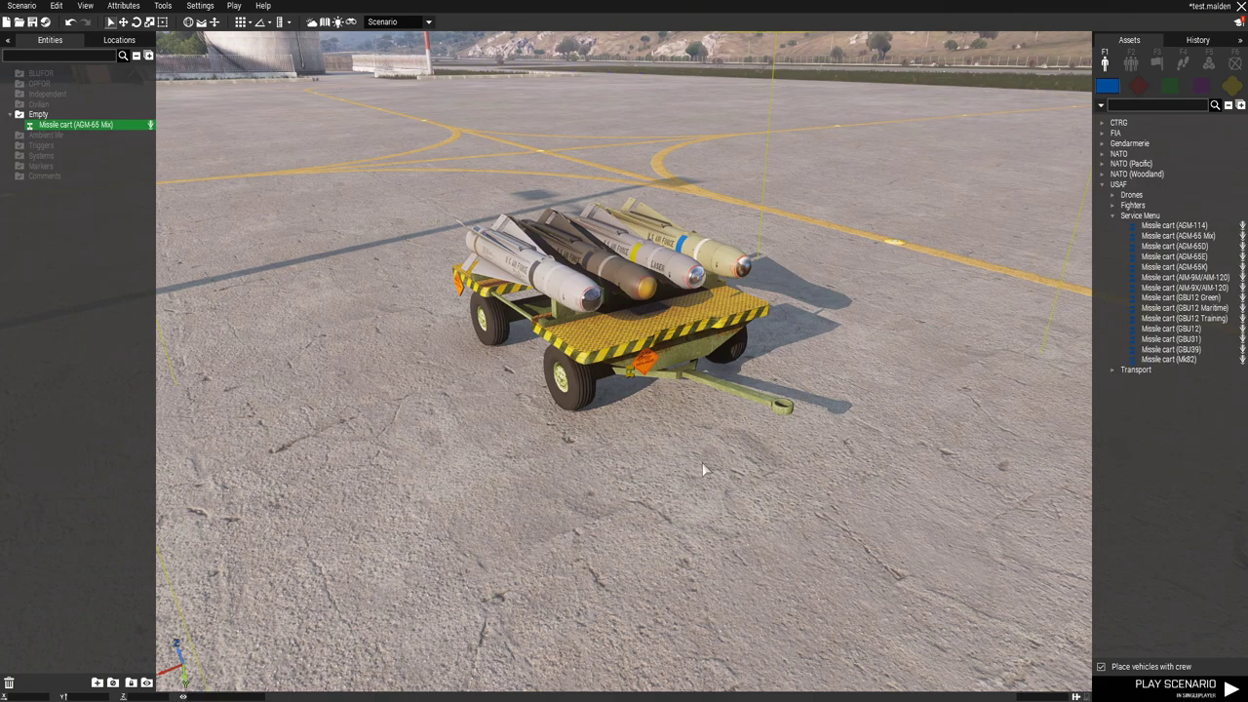
pyautogui.press('d')
pyautogui.scroll(-5, 693, 483)
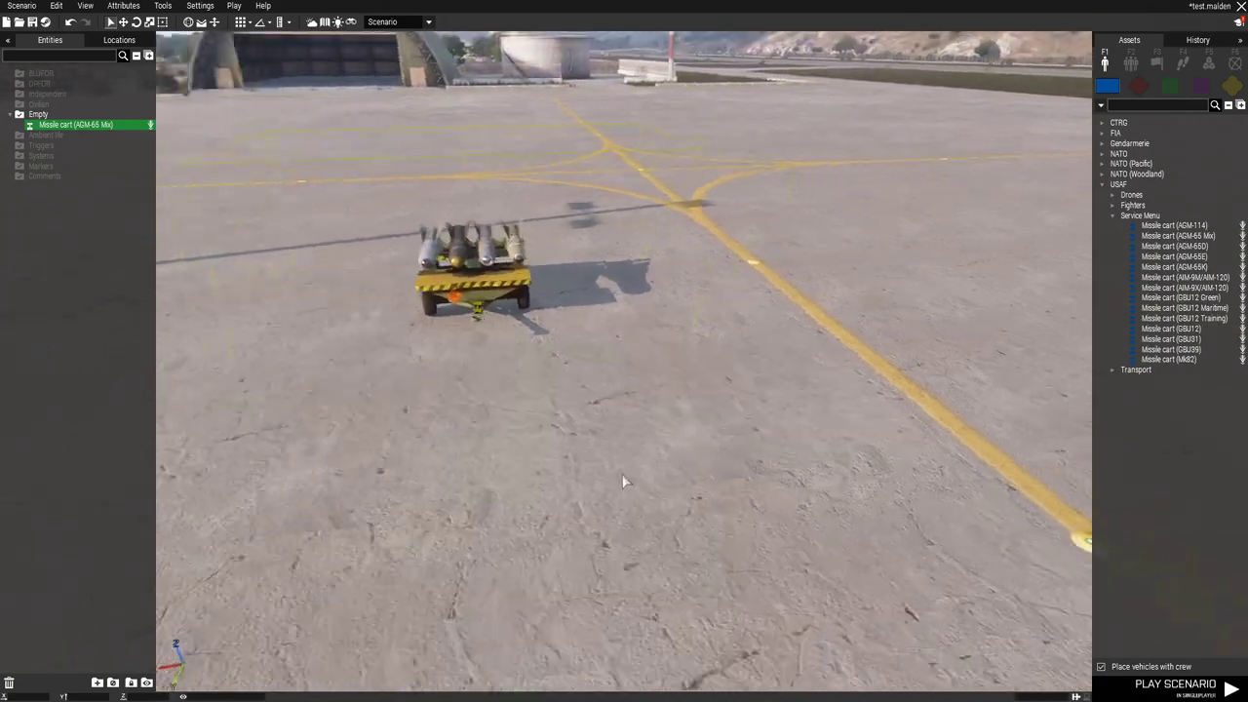
pyautogui.scroll(3, 531, 478)
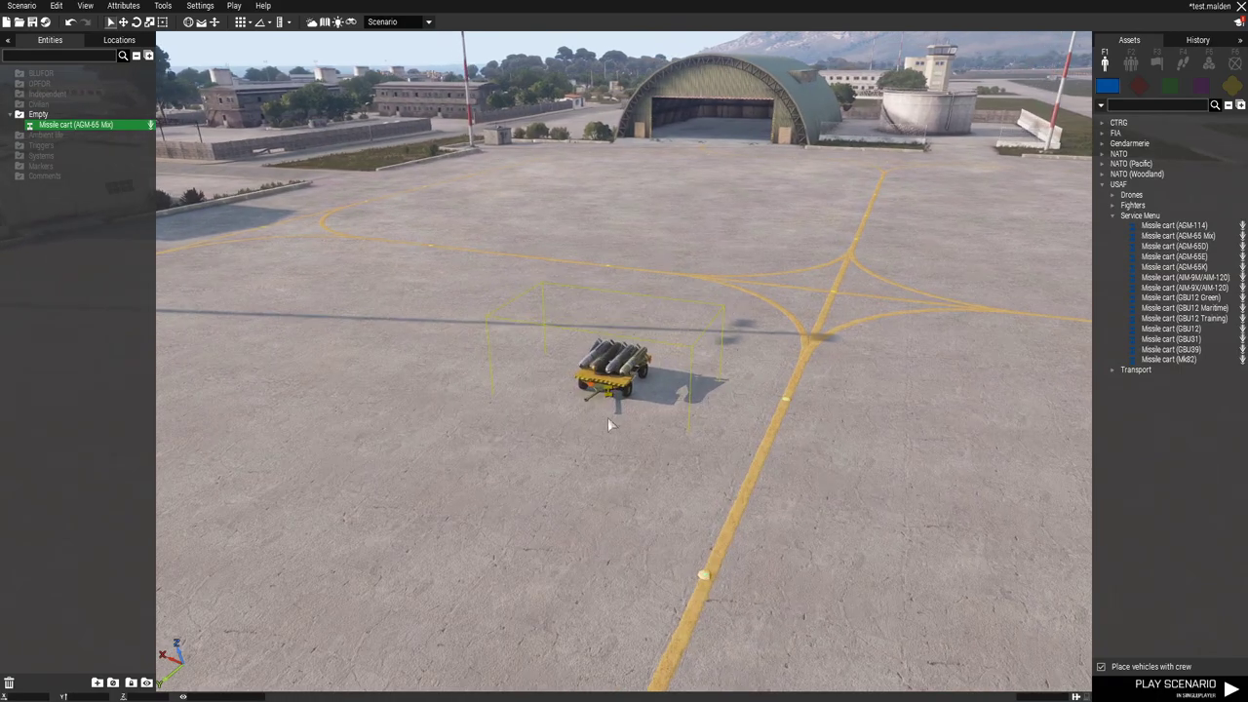
pyautogui.scroll(-3, 737, 457)
pyautogui.press('a')
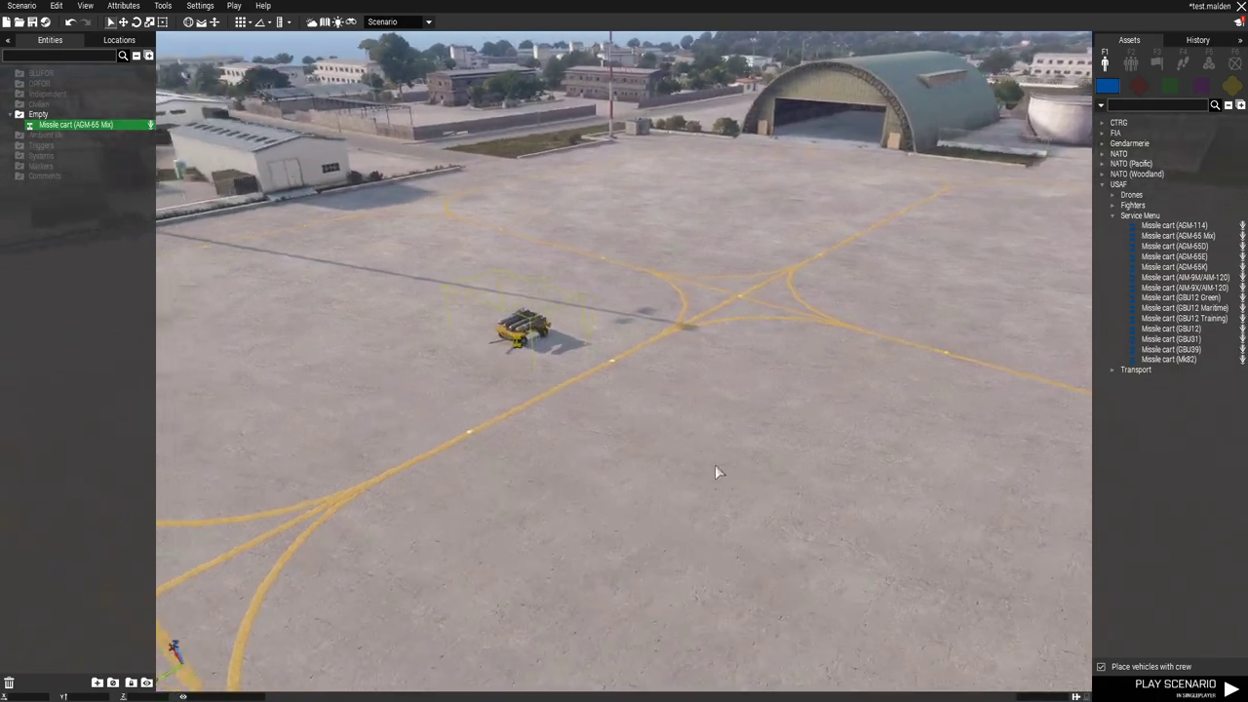
pyautogui.press('a')
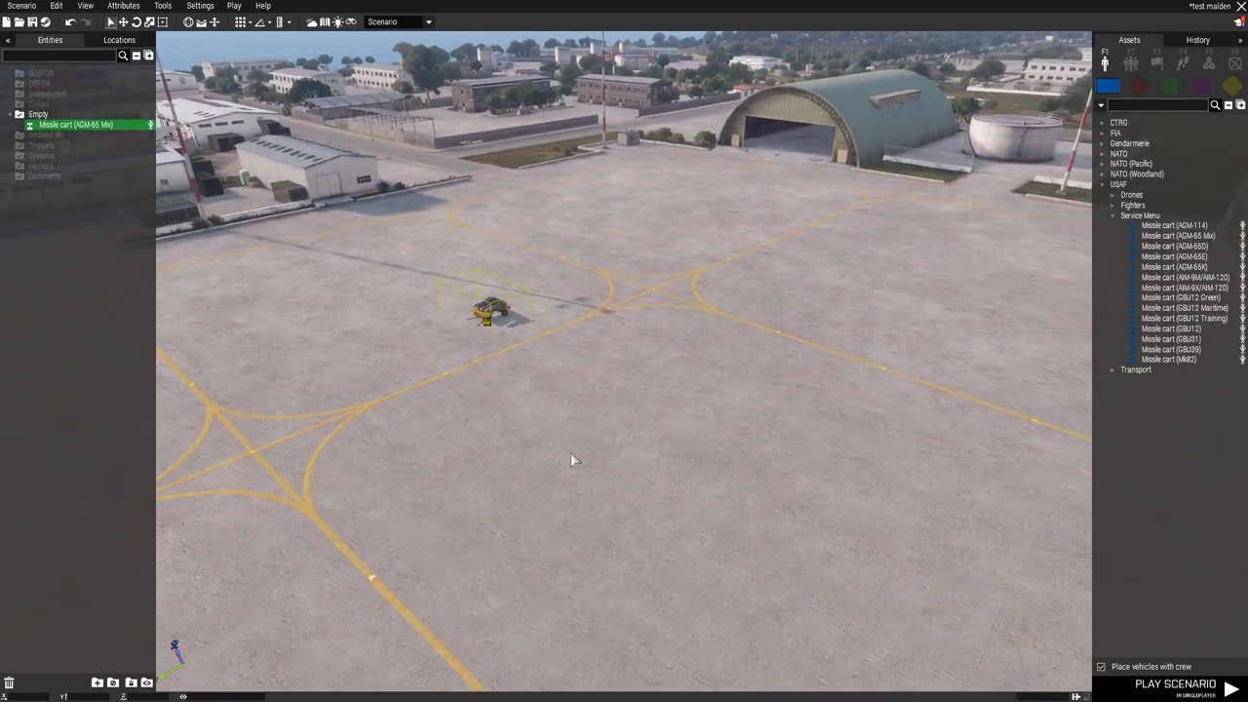
# Delete the missile cart and expand the USAF service props in the Empty asset list.
pyautogui.moveTo(443, 433); pyautogui.dragTo(641, 330)
pyautogui.press('Delete')
pyautogui.click(1102, 185)
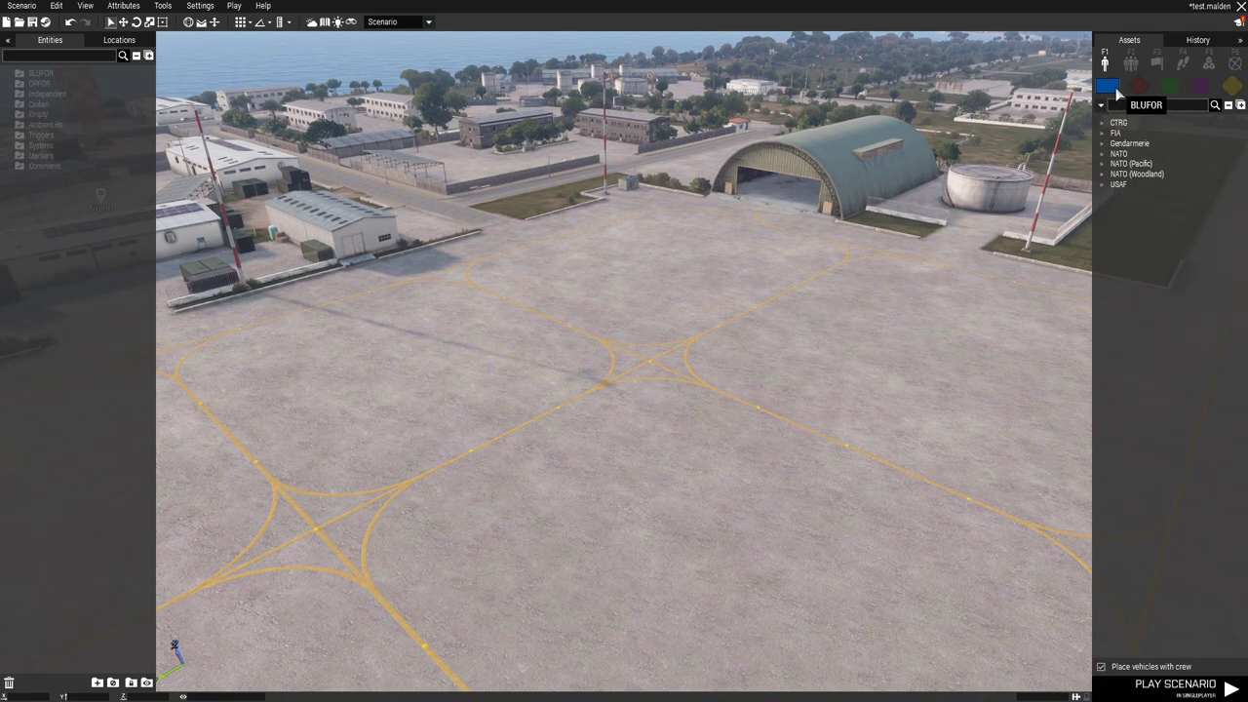
pyautogui.click(1232, 86)
pyautogui.click(1103, 307)
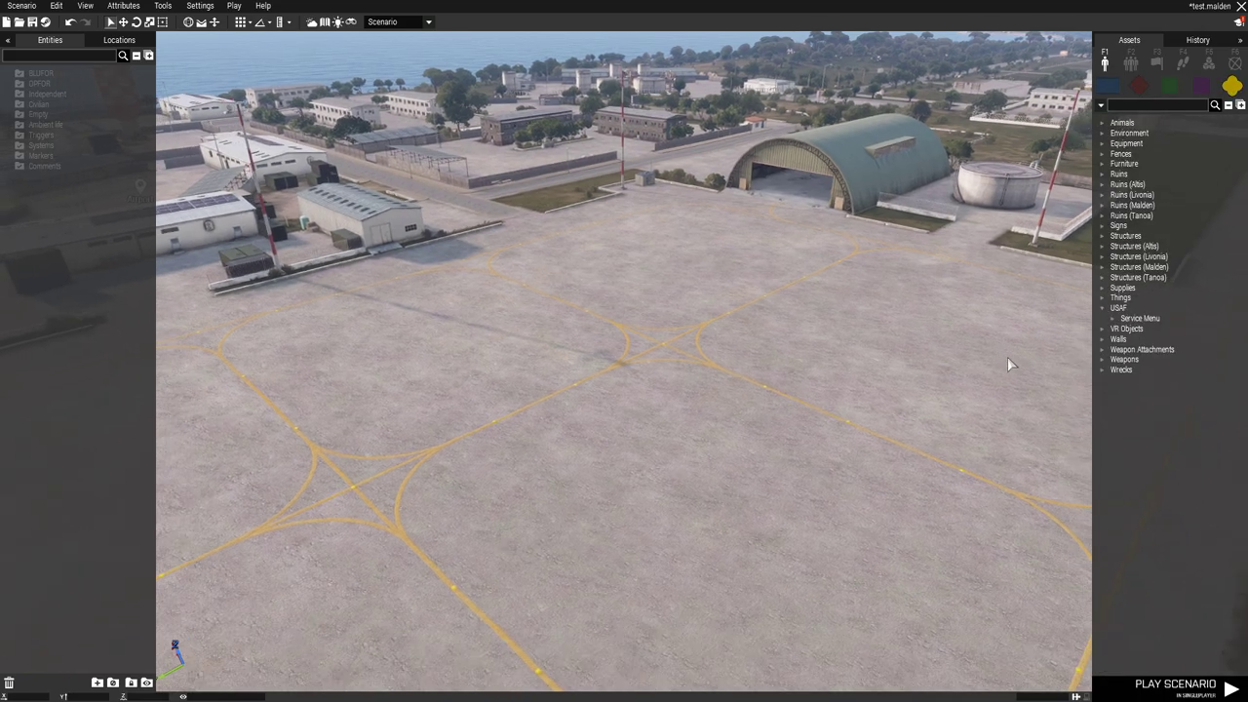
# Place the USAF Ammo, Fuel and Repair Containers side by side on the apron.
pyautogui.click(1176, 329)
pyautogui.click(583, 346)
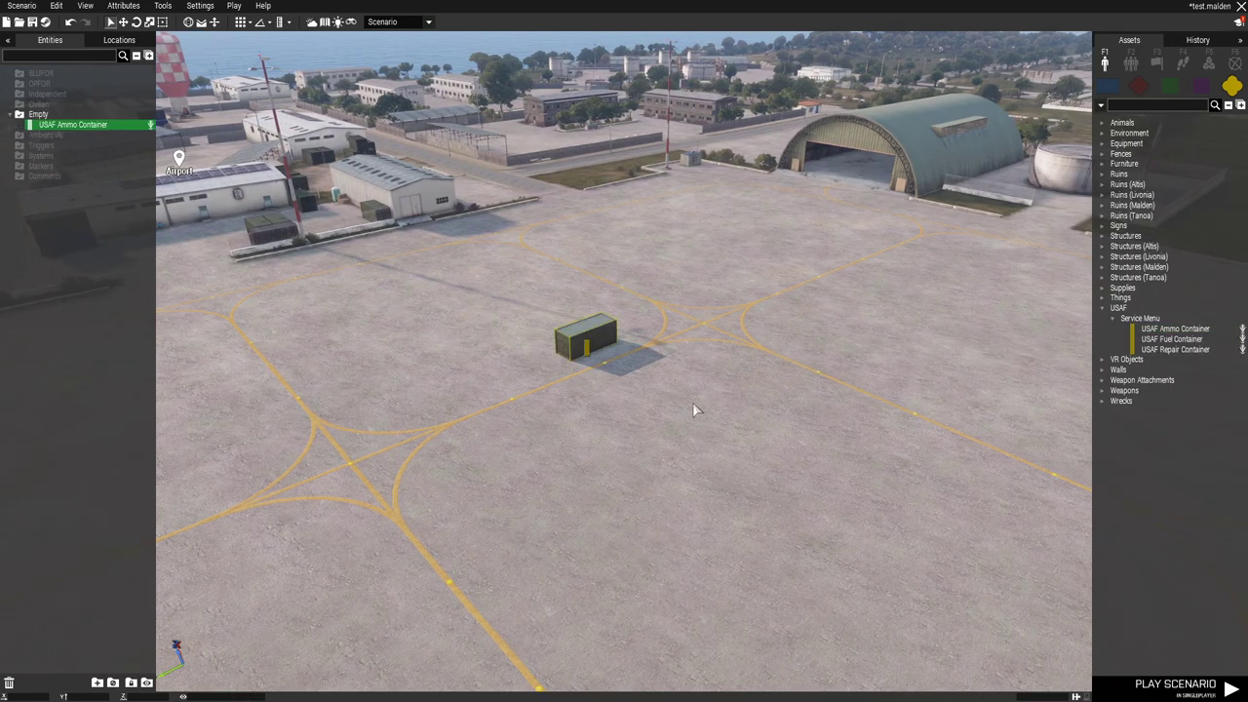
pyautogui.press('w')
pyautogui.click(1170, 339)
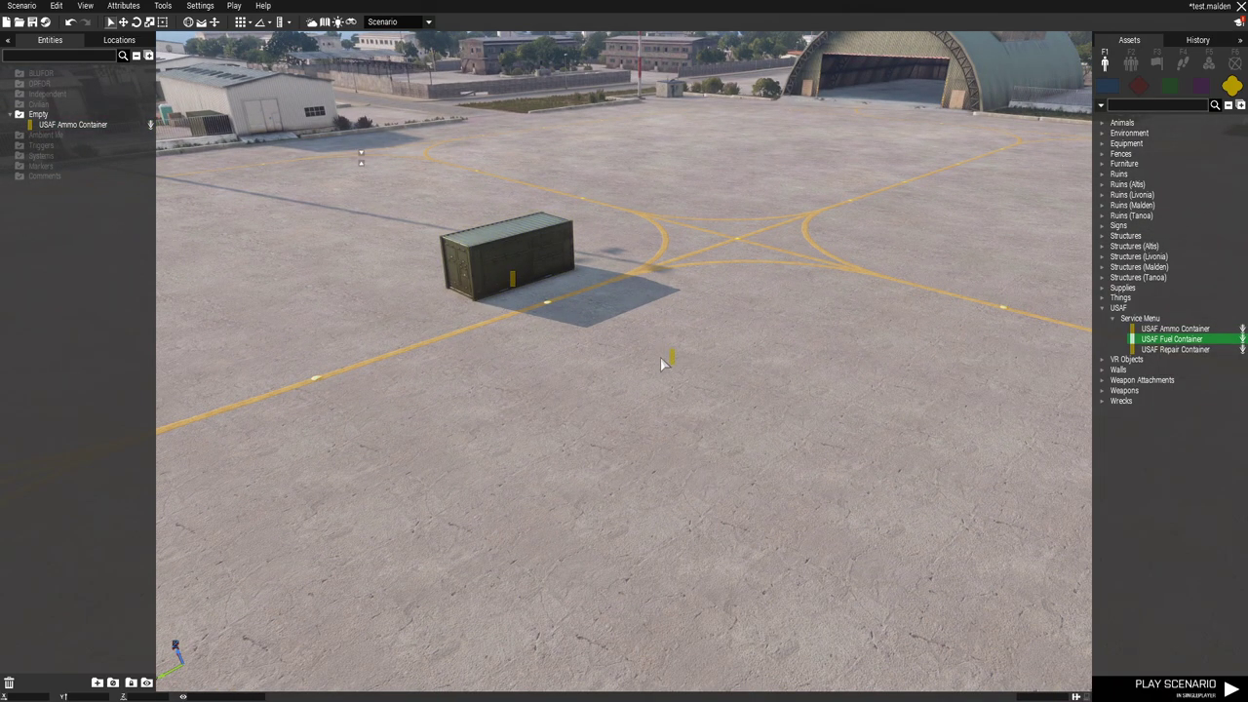
pyautogui.click(605, 324)
pyautogui.click(1175, 350)
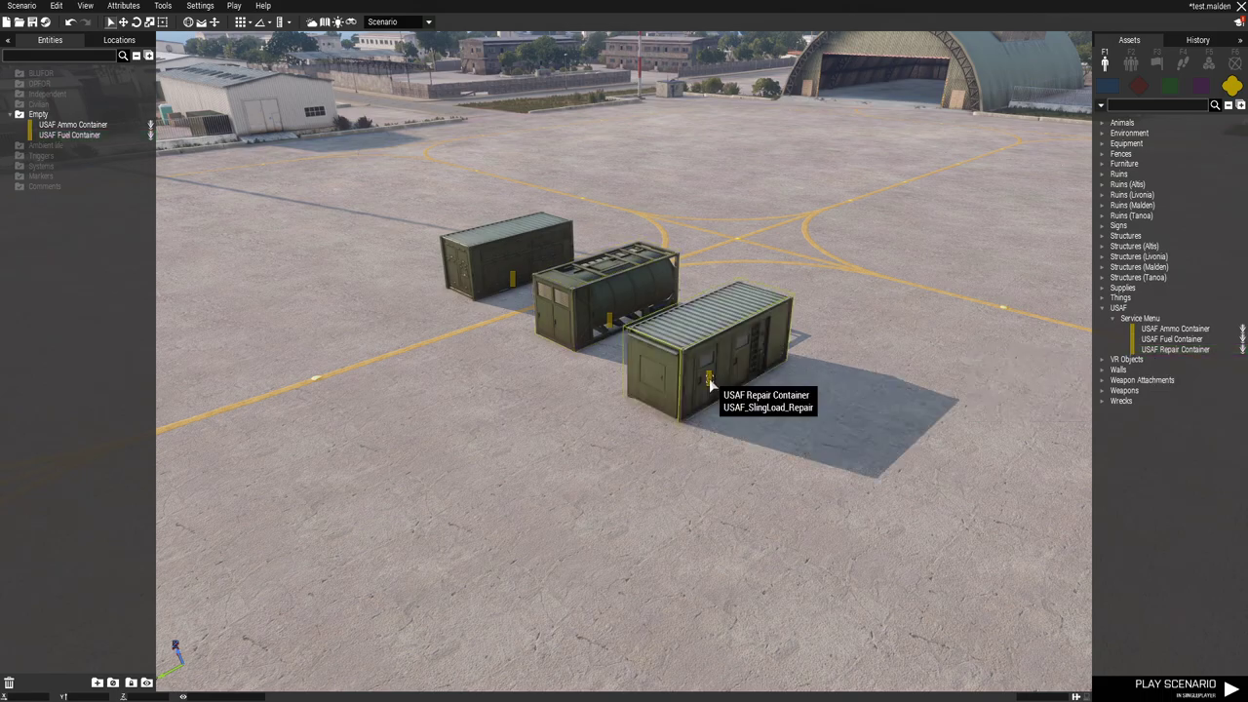
pyautogui.click(731, 375)
# Pull the view back and box-select all three containers.
pyautogui.press('s')
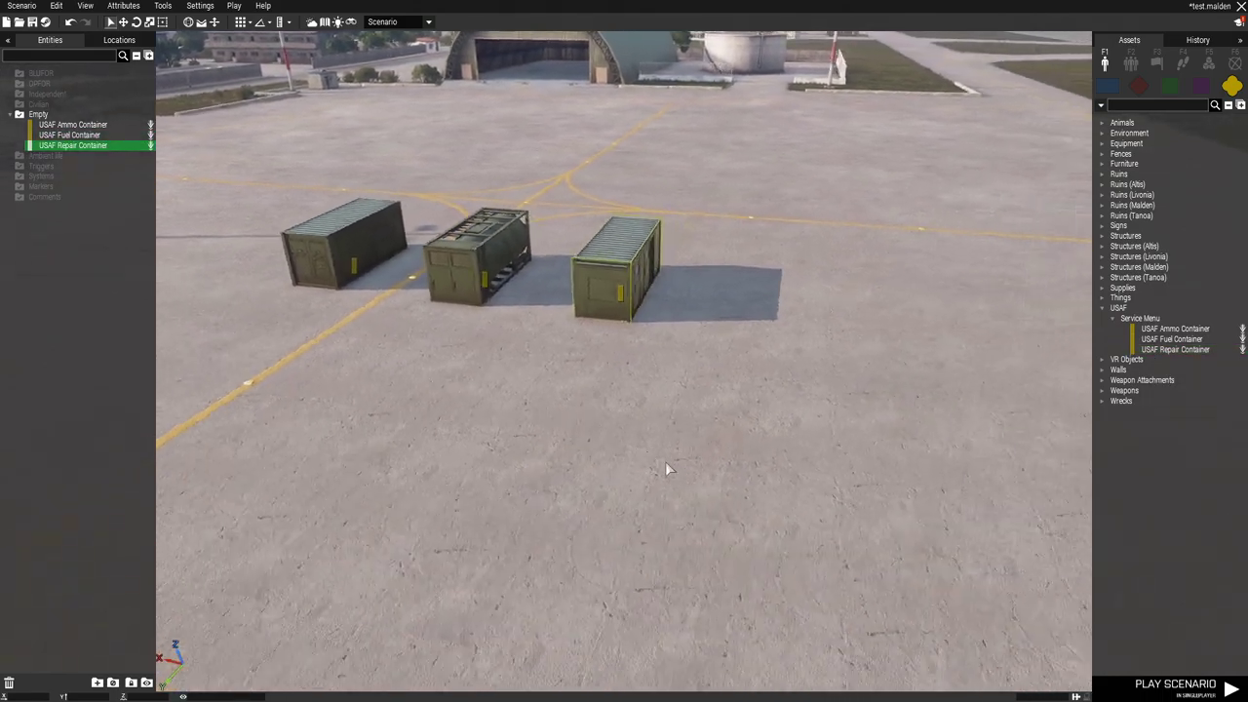
pyautogui.scroll(3, 796, 440)
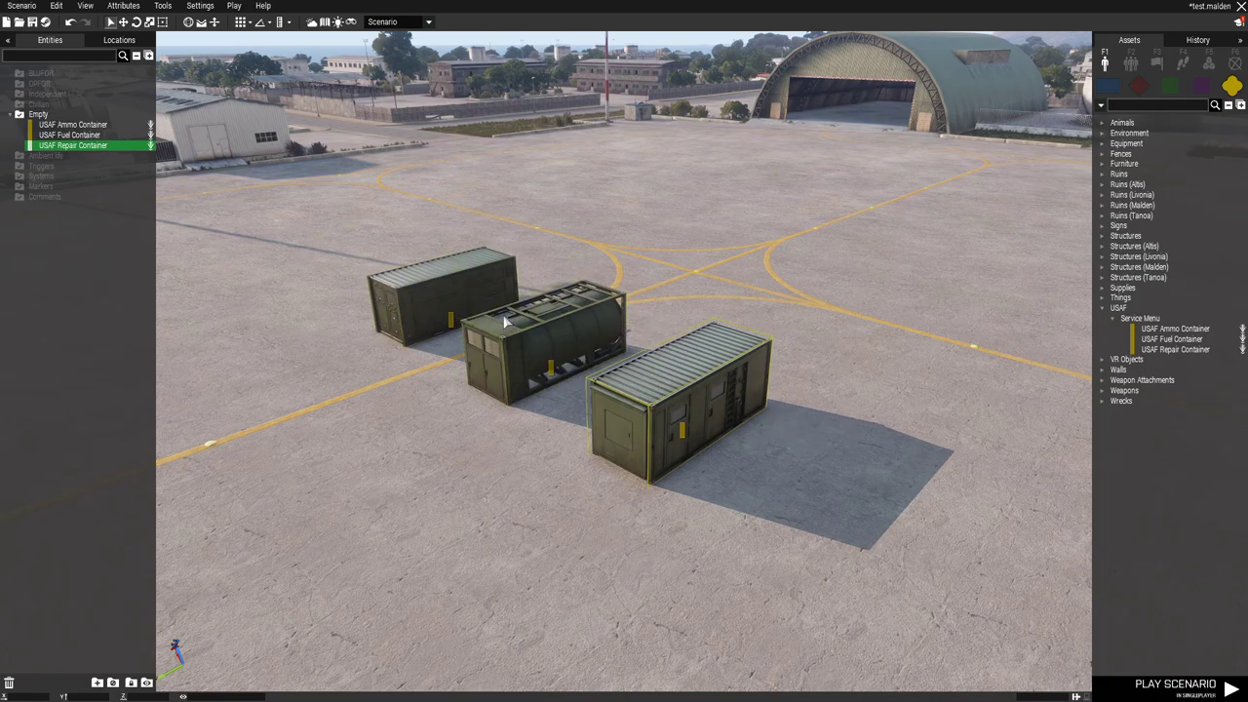
pyautogui.scroll(-3, 527, 451)
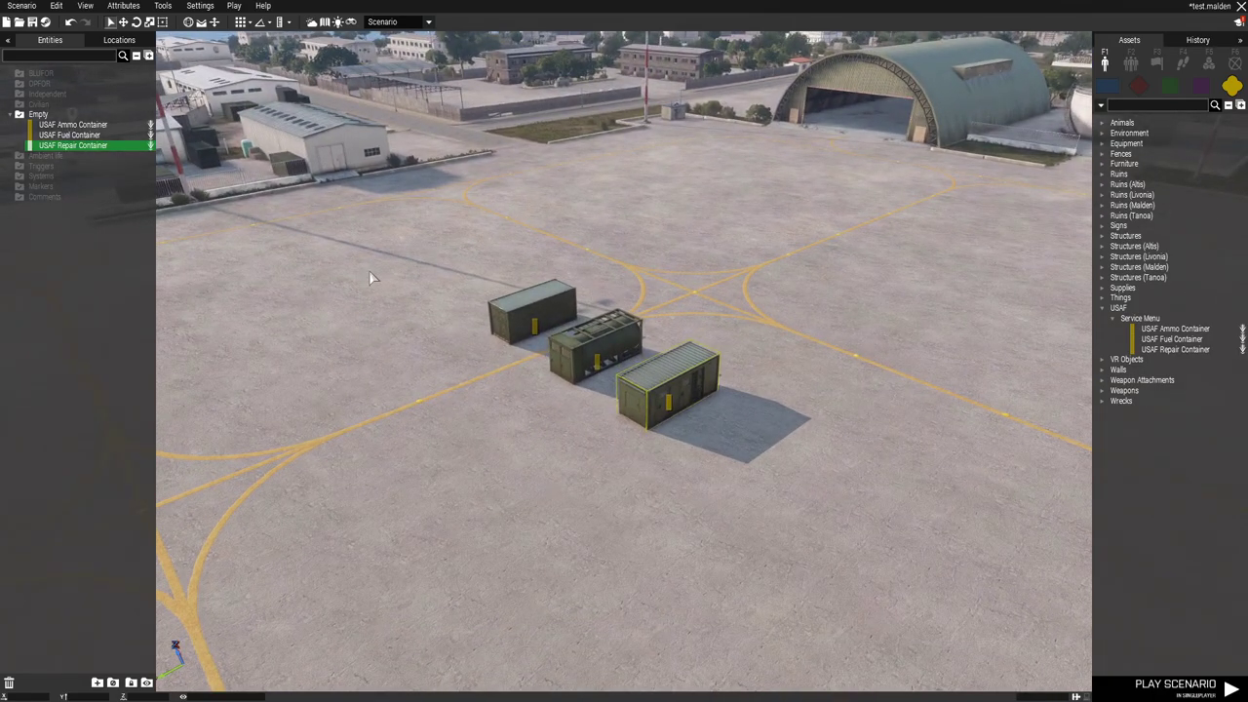
pyautogui.moveTo(461, 245); pyautogui.dragTo(811, 528)
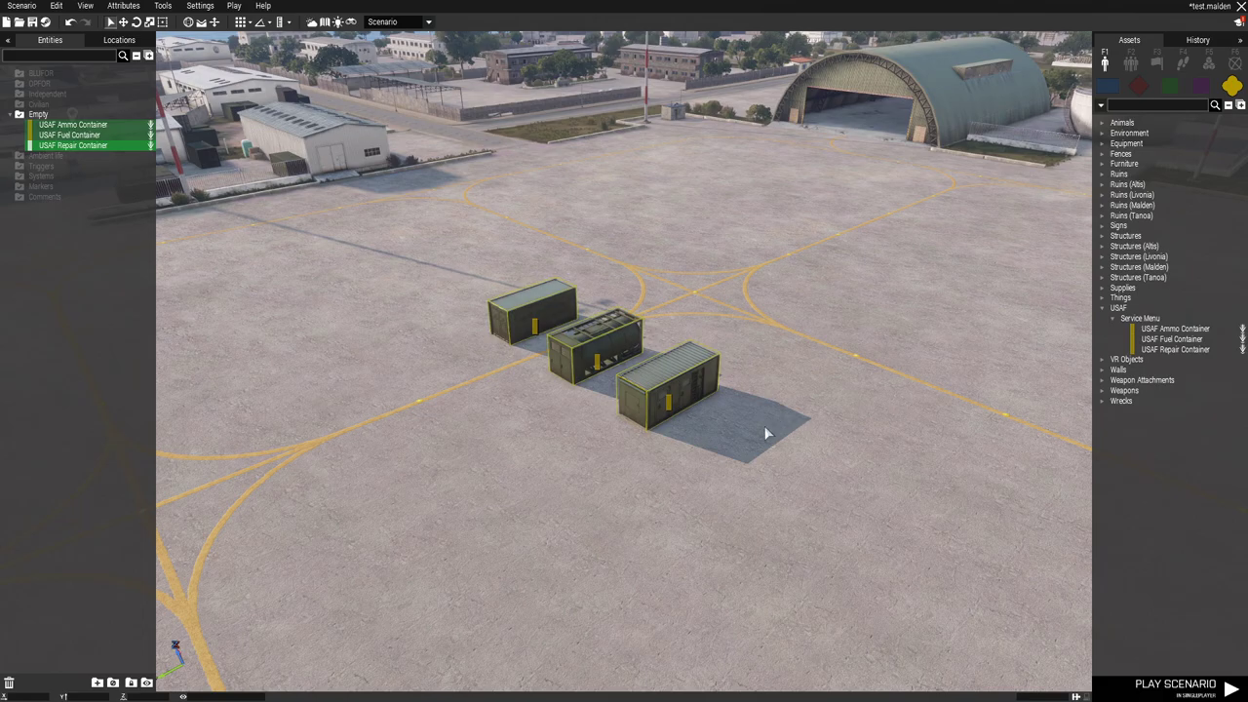